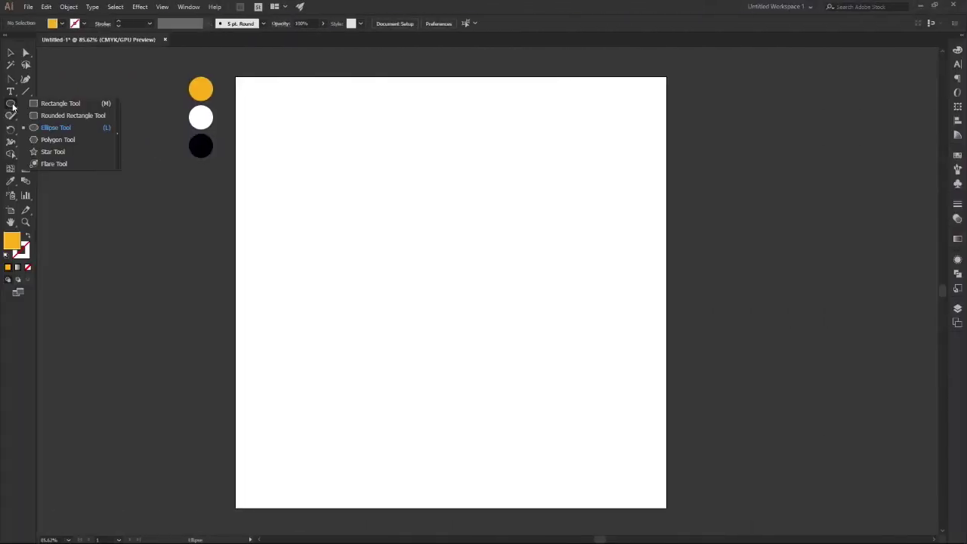
- Draw the card rectangle on the artboard and move it up about 40 px
{"action": "left_click", "coordinate": [59, 104]}
{"action": "left_click_drag", "start_coordinate": [325, 218], "coordinate": [582, 361]}
{"action": "left_click", "coordinate": [10, 52]}
{"action": "left_click_drag", "start_coordinate": [426, 295], "coordinate": [423, 265]}
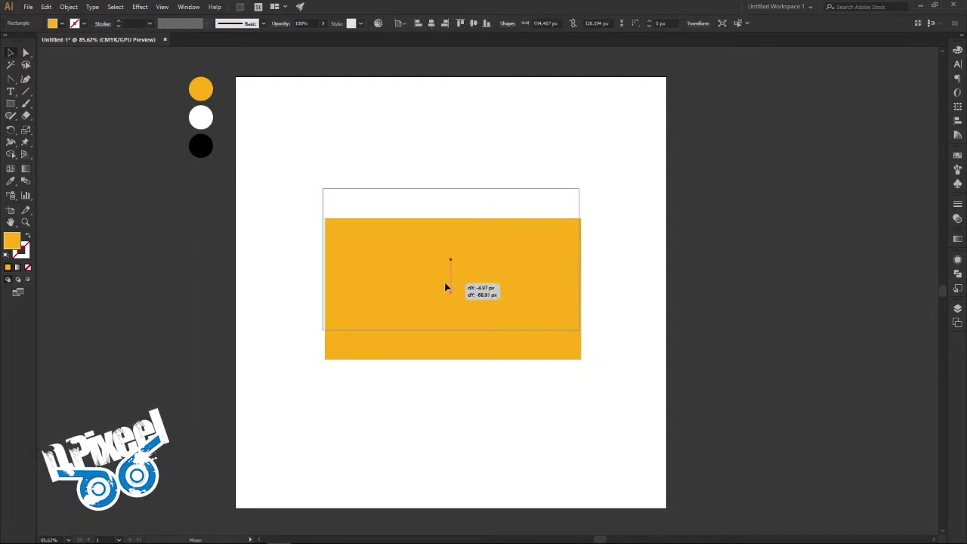
- Round all four rectangle corners with the live-corner widget, deselect, and set fill to none
{"action": "left_click", "coordinate": [24, 52]}
{"action": "left_click_drag", "start_coordinate": [330, 198], "coordinate": [337, 202]}
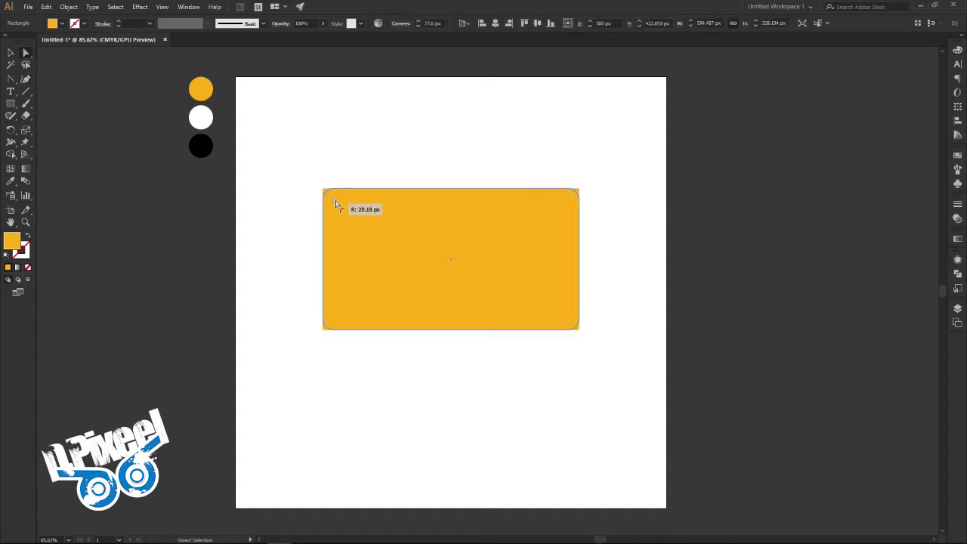
{"action": "left_click", "coordinate": [11, 53]}
{"action": "left_click", "coordinate": [148, 194]}
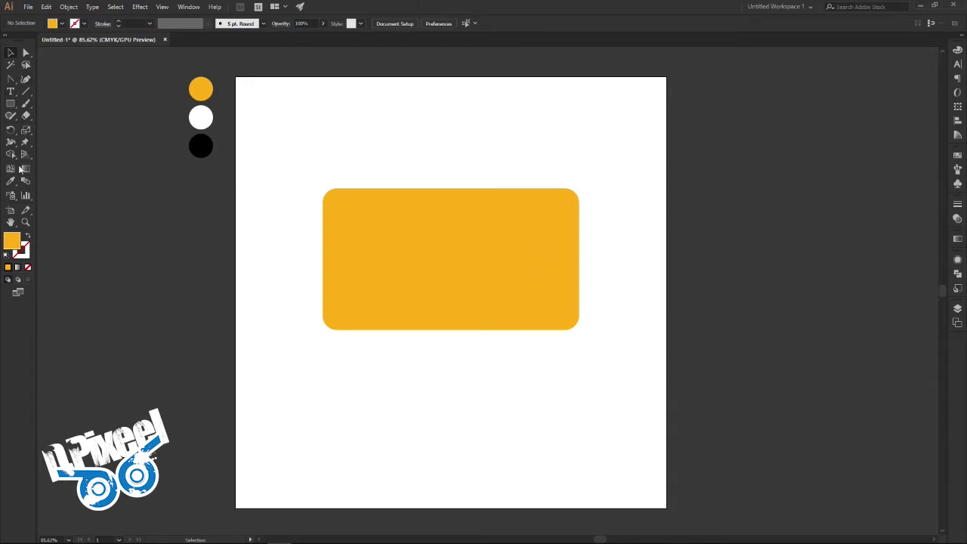
{"action": "left_click", "coordinate": [28, 268]}
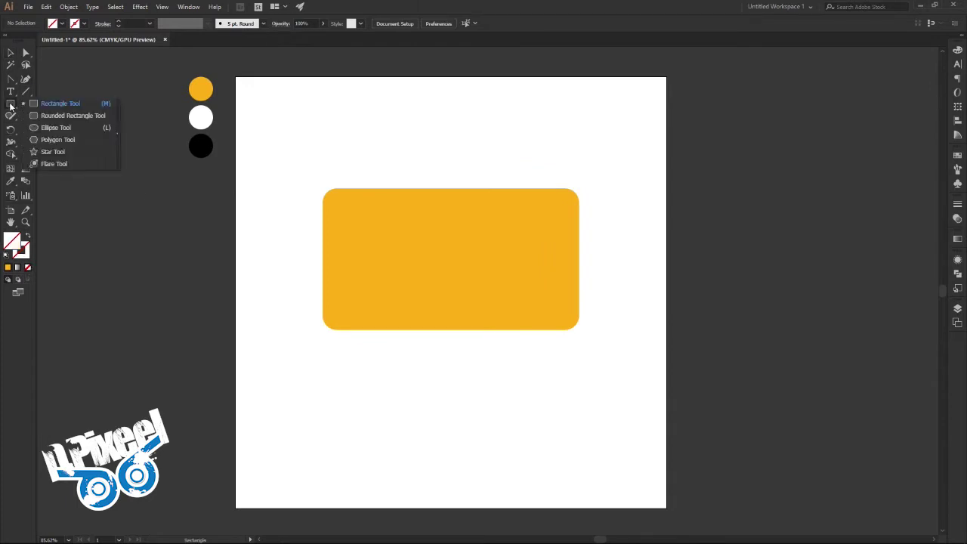
- Draw a small circle above the card with a 1 pt black outline
{"action": "left_click_drag", "start_coordinate": [12, 106], "coordinate": [51, 127]}
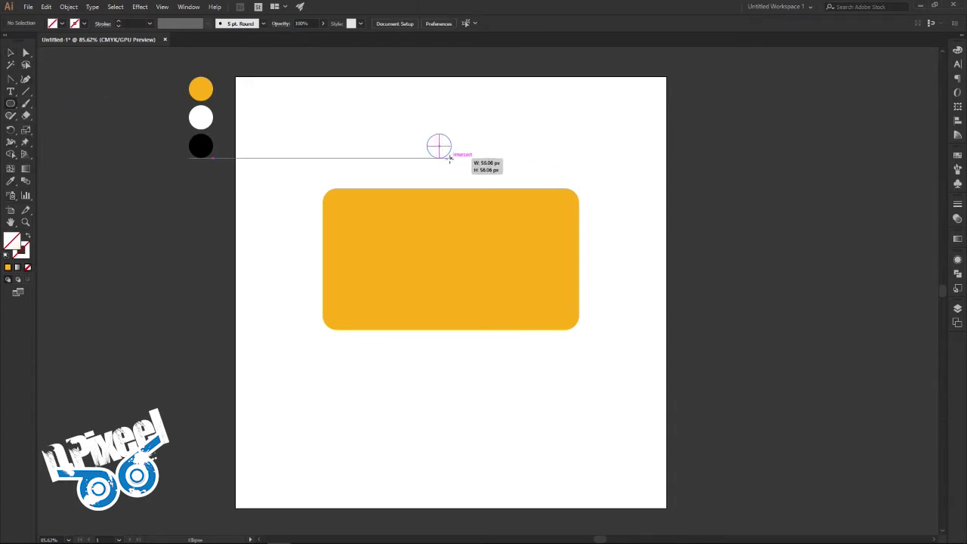
{"action": "left_click_drag", "start_coordinate": [443, 146], "coordinate": [457, 164]}
{"action": "left_click", "coordinate": [128, 23]}
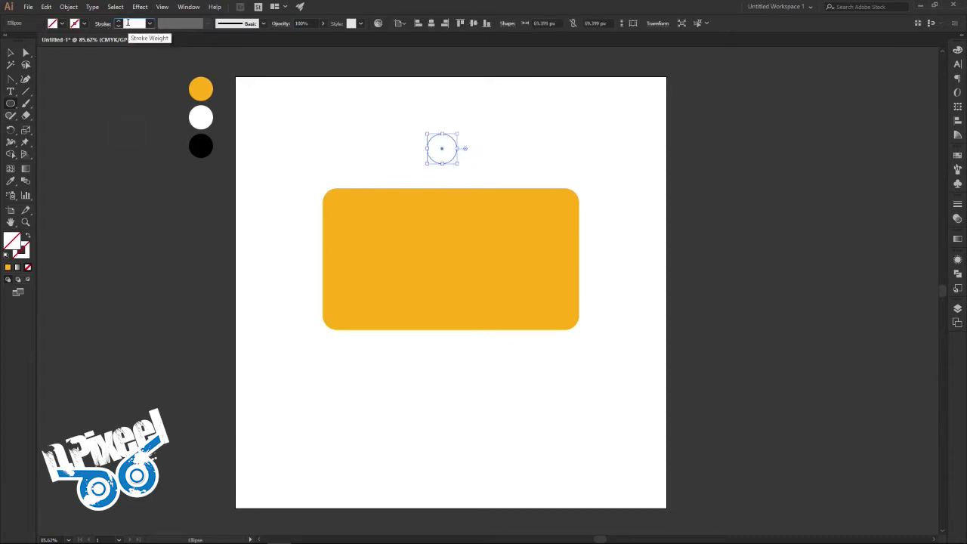
{"action": "key", "text": "Return"}
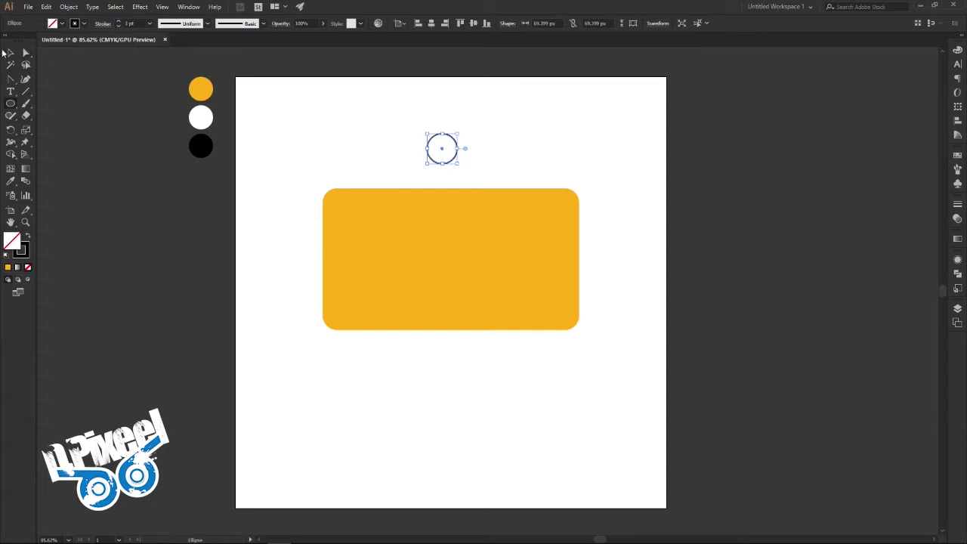
- Make the circle's bottom anchor a sharp corner and nudge it down into a teardrop
{"action": "left_click", "coordinate": [9, 54]}
{"action": "left_click", "coordinate": [11, 80]}
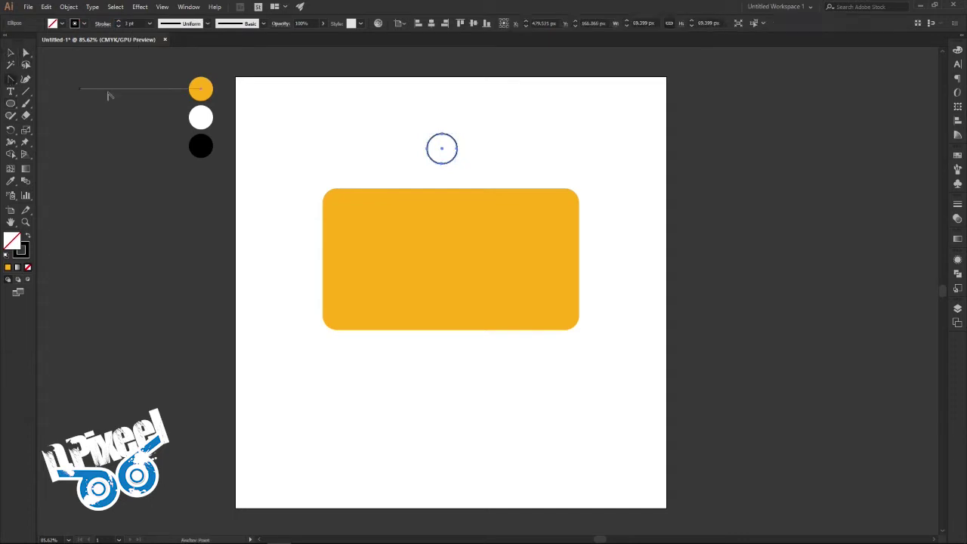
{"action": "left_click", "coordinate": [443, 164]}
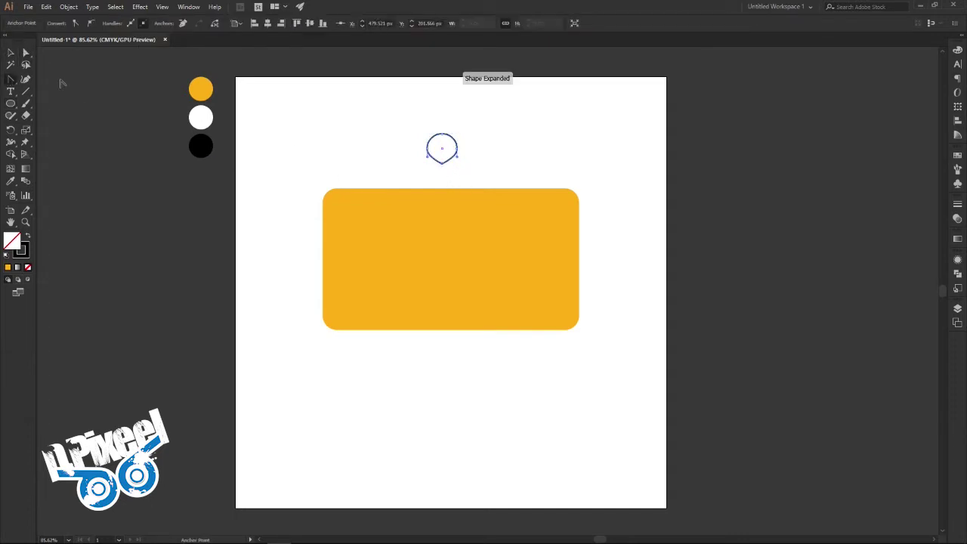
{"action": "left_click", "coordinate": [26, 53]}
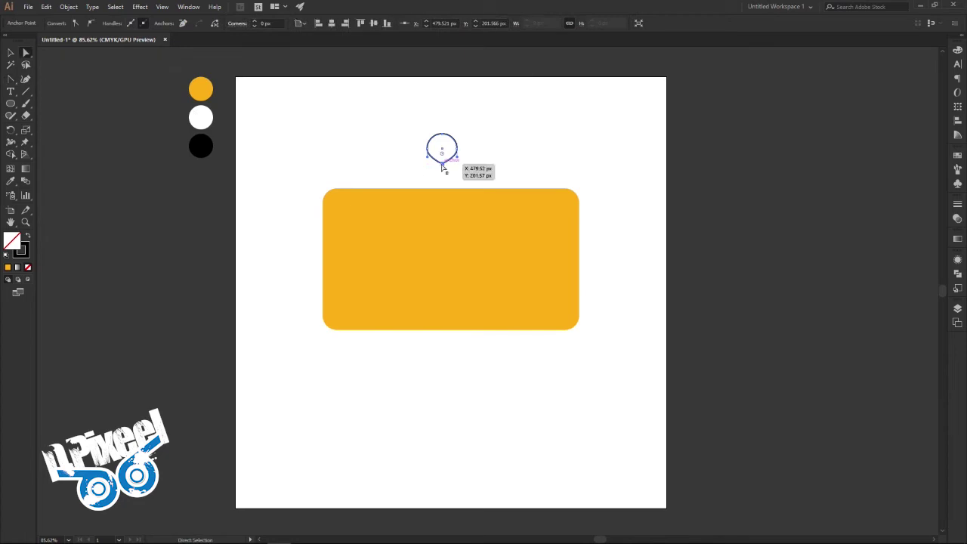
{"action": "key", "text": "shift+Down"}
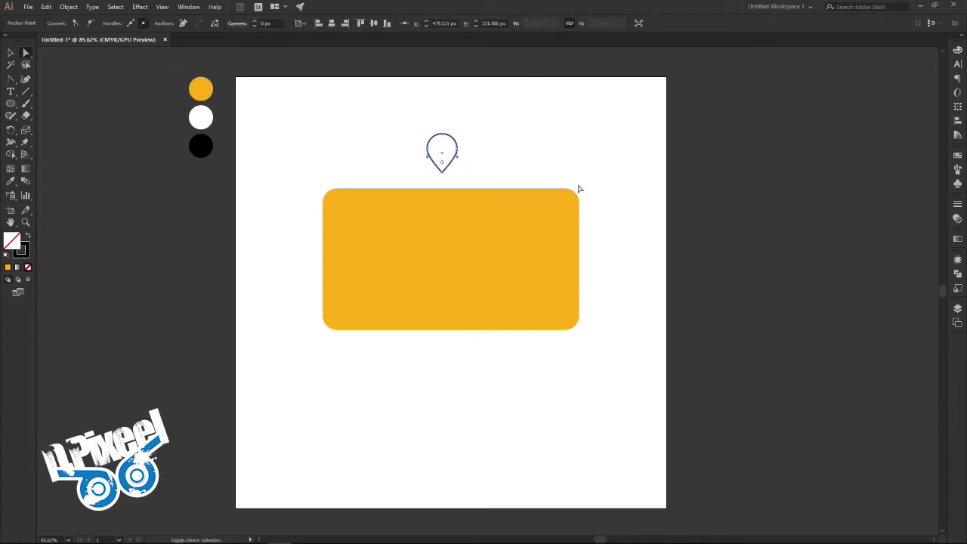
{"action": "key", "text": "shift+Down"}
{"action": "left_click", "coordinate": [12, 52]}
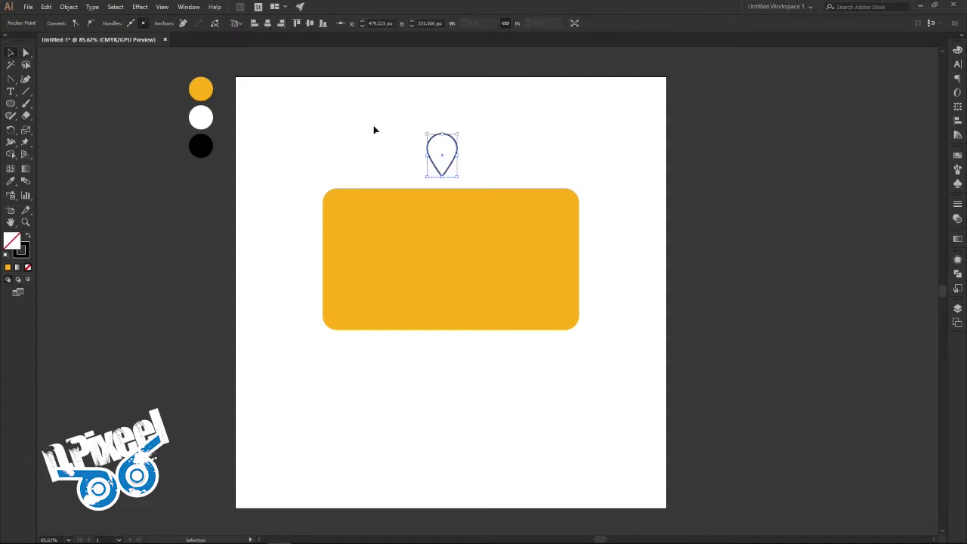
{"action": "left_click", "coordinate": [473, 139]}
{"action": "left_click", "coordinate": [457, 155]}
- Rotate the teardrop 45°, paste a copy in front, reflect it vertically, and place it alongside
{"action": "left_click_drag", "start_coordinate": [461, 156], "coordinate": [471, 137]}
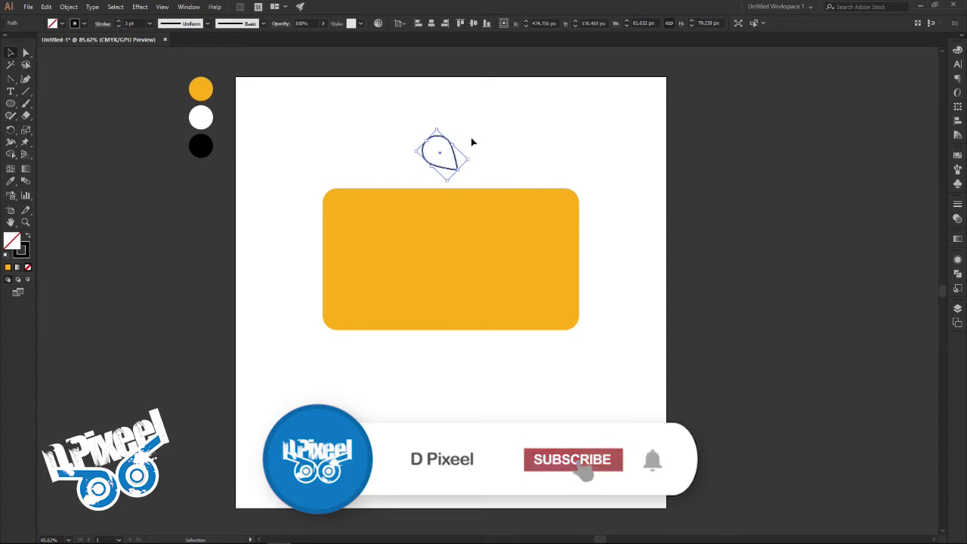
{"action": "left_click", "coordinate": [46, 7]}
{"action": "left_click", "coordinate": [75, 55]}
{"action": "left_click", "coordinate": [46, 6]}
{"action": "left_click", "coordinate": [93, 79]}
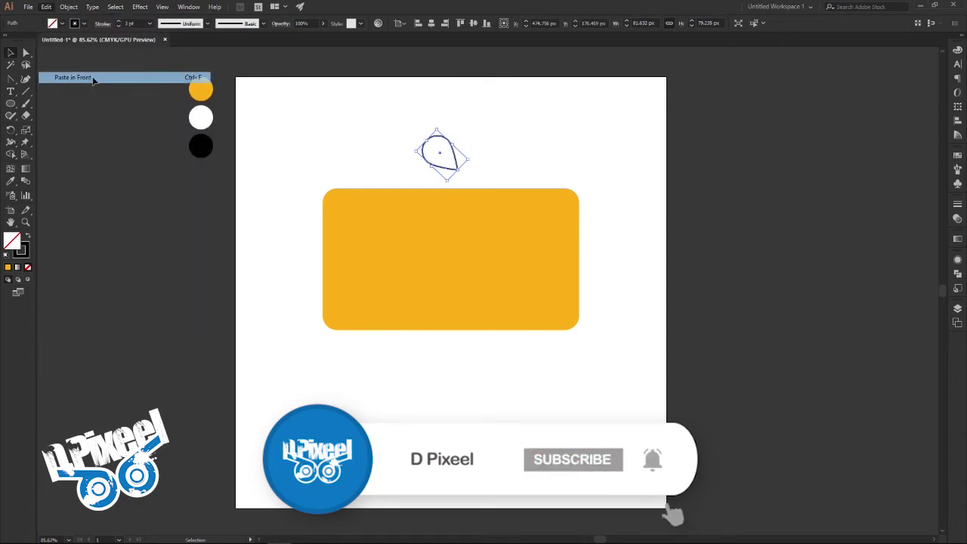
{"action": "right_click", "coordinate": [446, 154]}
{"action": "left_click", "coordinate": [599, 337]}
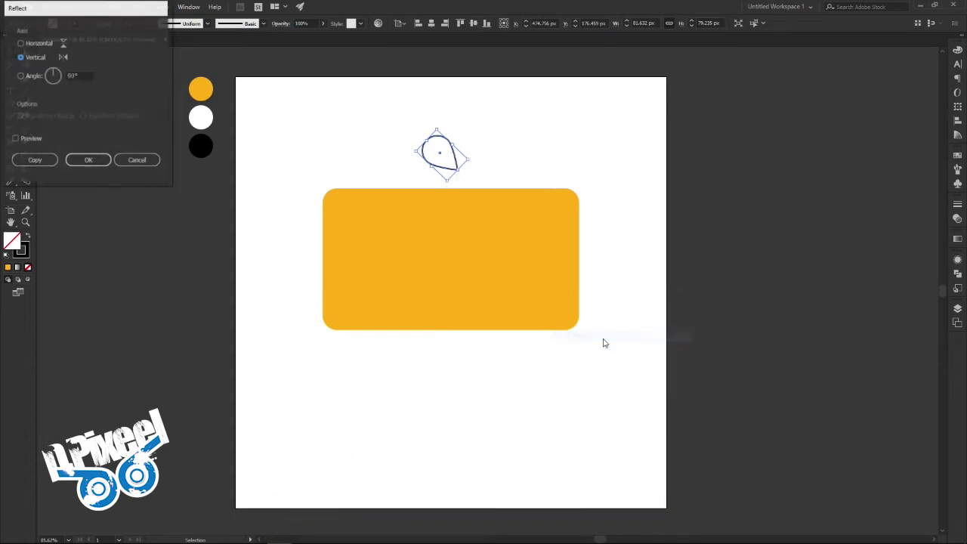
{"action": "key", "text": "Return"}
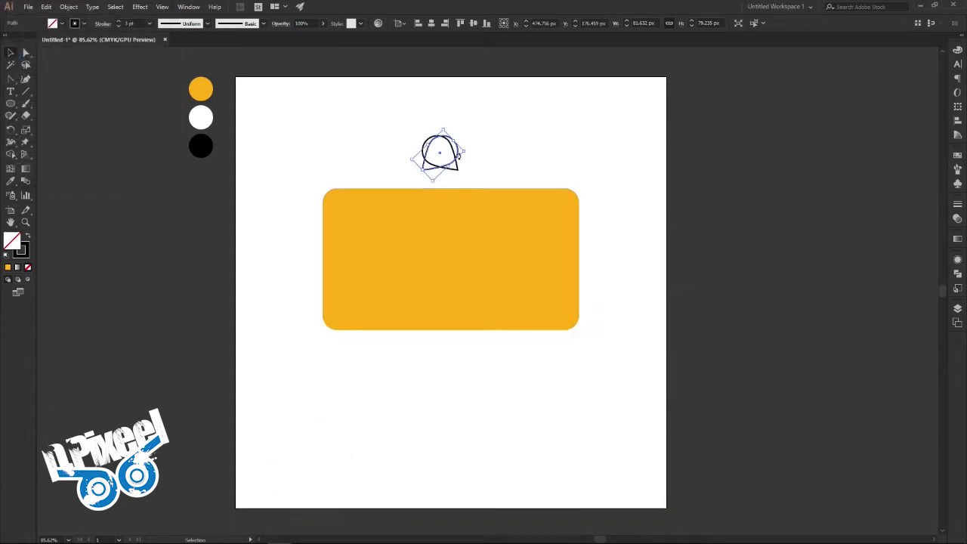
{"action": "left_click_drag", "start_coordinate": [458, 155], "coordinate": [493, 151]}
- Move both bow loops onto the card's upper right and scale them down
{"action": "left_click", "coordinate": [548, 153]}
{"action": "left_click_drag", "start_coordinate": [561, 117], "coordinate": [416, 171]}
{"action": "left_click_drag", "start_coordinate": [474, 168], "coordinate": [532, 243]}
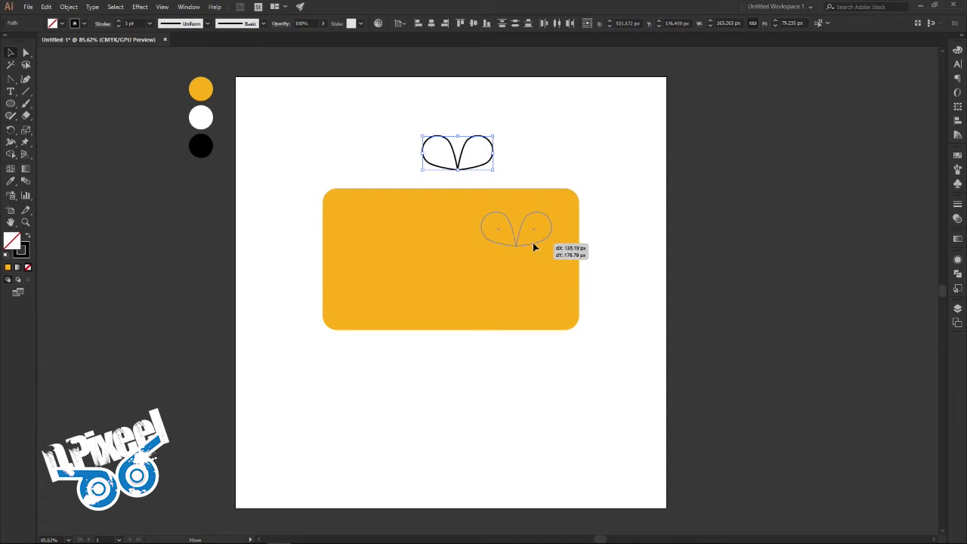
{"action": "left_click_drag", "start_coordinate": [532, 243], "coordinate": [540, 246]}
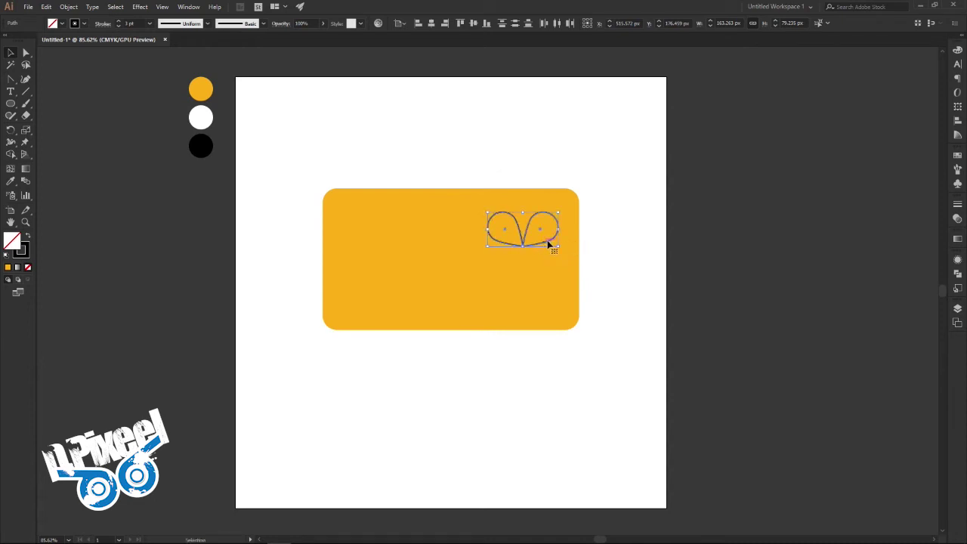
{"action": "left_click_drag", "start_coordinate": [558, 213], "coordinate": [554, 215]}
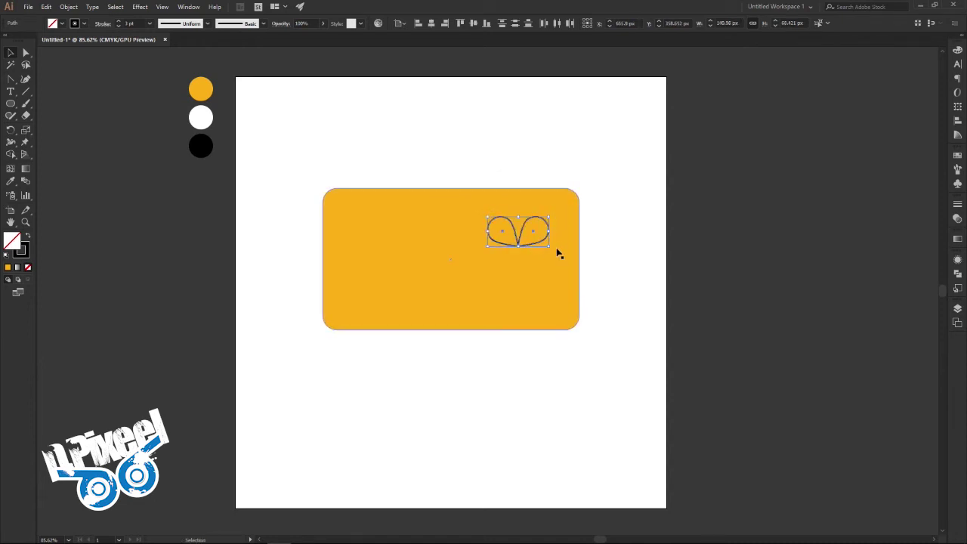
{"action": "left_click_drag", "start_coordinate": [531, 246], "coordinate": [559, 249]}
{"action": "key", "text": "Left"}
{"action": "key", "text": "Left"}
{"action": "left_click", "coordinate": [631, 253]}
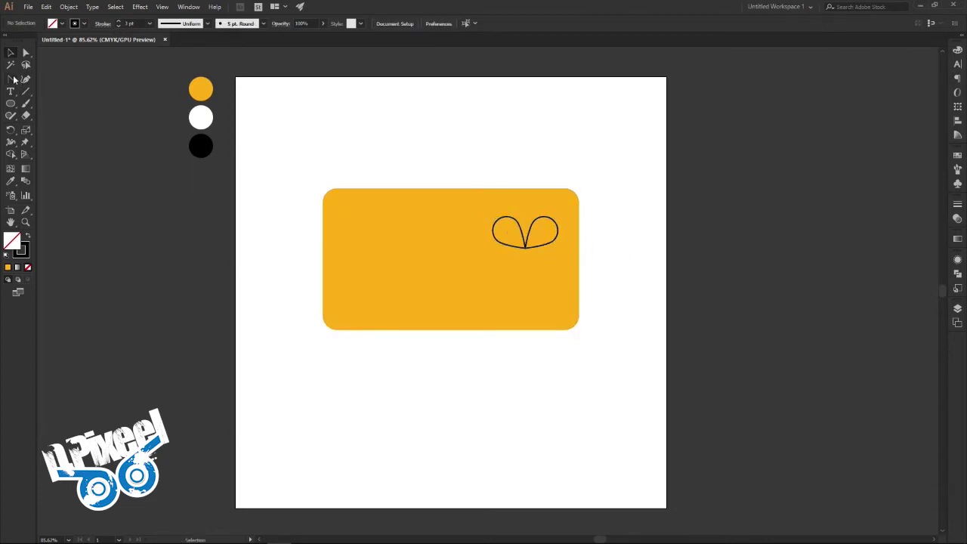
- Draw a curved Pen path from the bow loops' join toward the card's right edge
{"action": "left_click_drag", "start_coordinate": [14, 78], "coordinate": [54, 79]}
{"action": "left_click", "coordinate": [526, 249]}
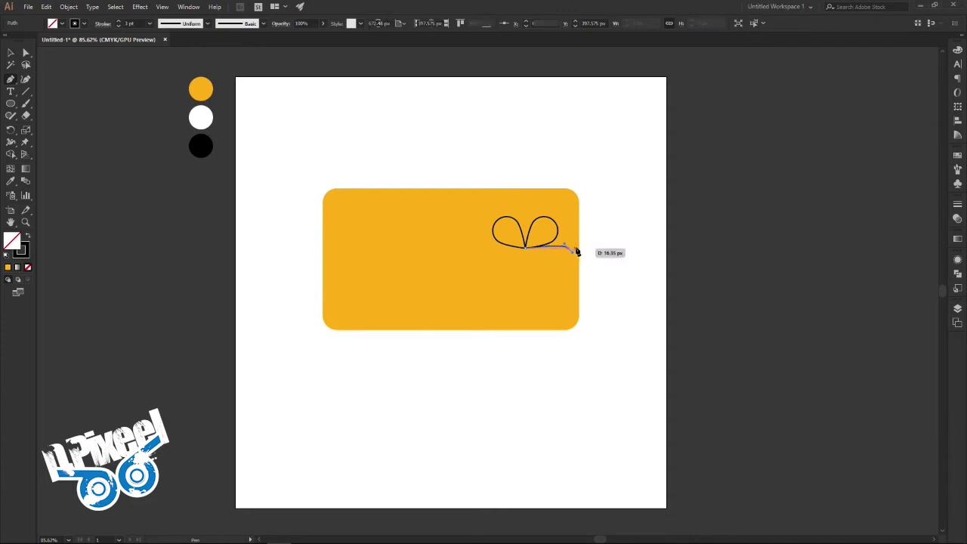
{"action": "left_click_drag", "start_coordinate": [580, 251], "coordinate": [581, 252]}
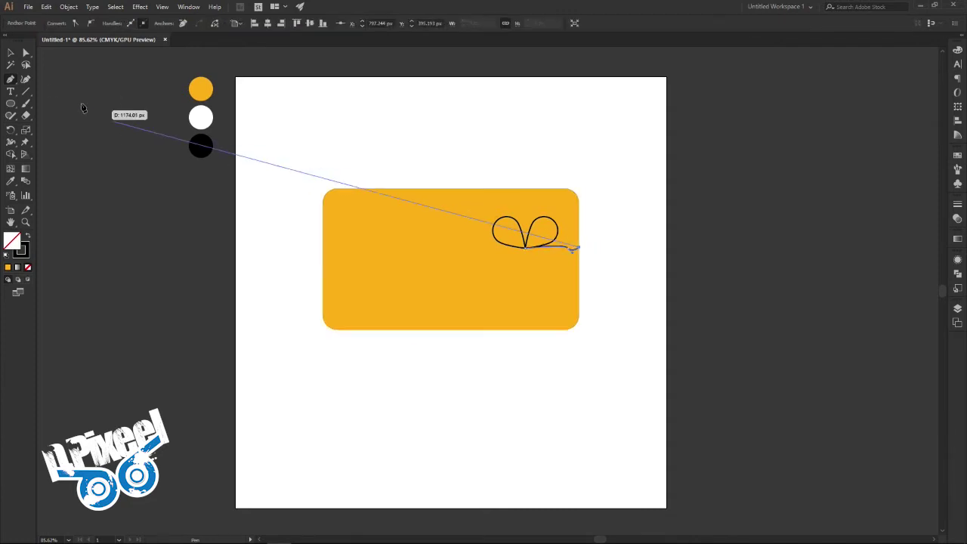
{"action": "left_click", "coordinate": [11, 52]}
{"action": "left_click", "coordinate": [617, 271]}
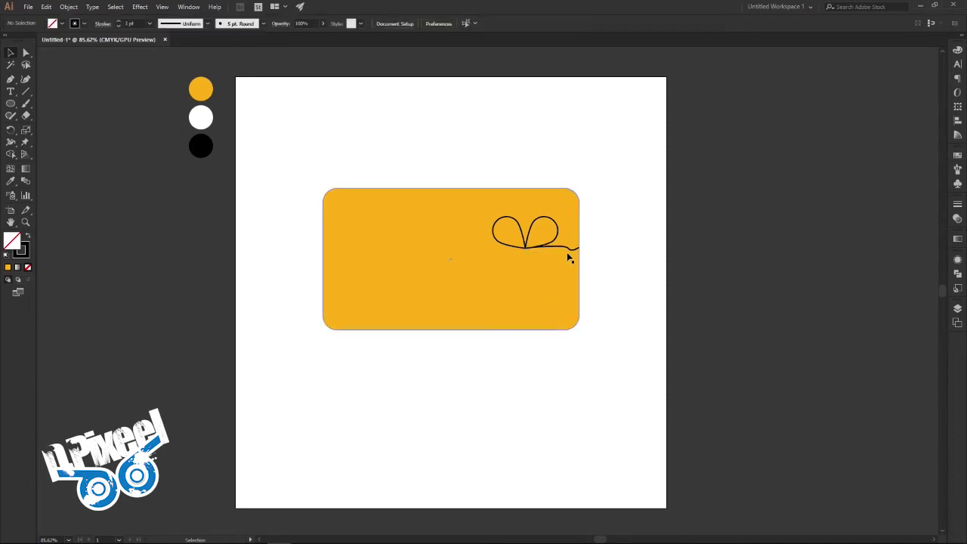
- Reposition the ribbon tail's end anchor, then zoom in on the bow and tail
{"action": "left_click", "coordinate": [25, 53]}
{"action": "left_click_drag", "start_coordinate": [577, 248], "coordinate": [564, 252]}
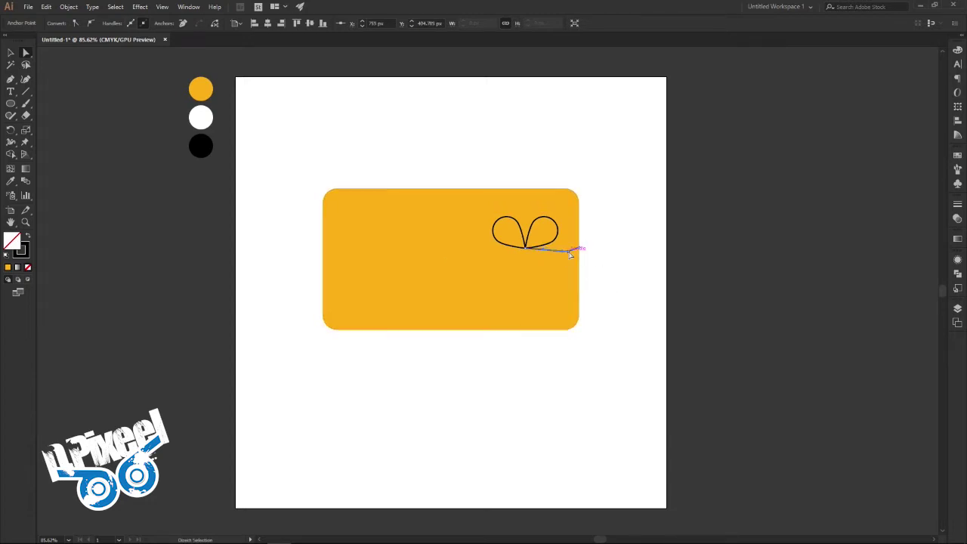
{"action": "left_click", "coordinate": [568, 254]}
{"action": "left_click", "coordinate": [637, 308]}
{"action": "left_click", "coordinate": [10, 54]}
{"action": "left_click", "coordinate": [572, 250]}
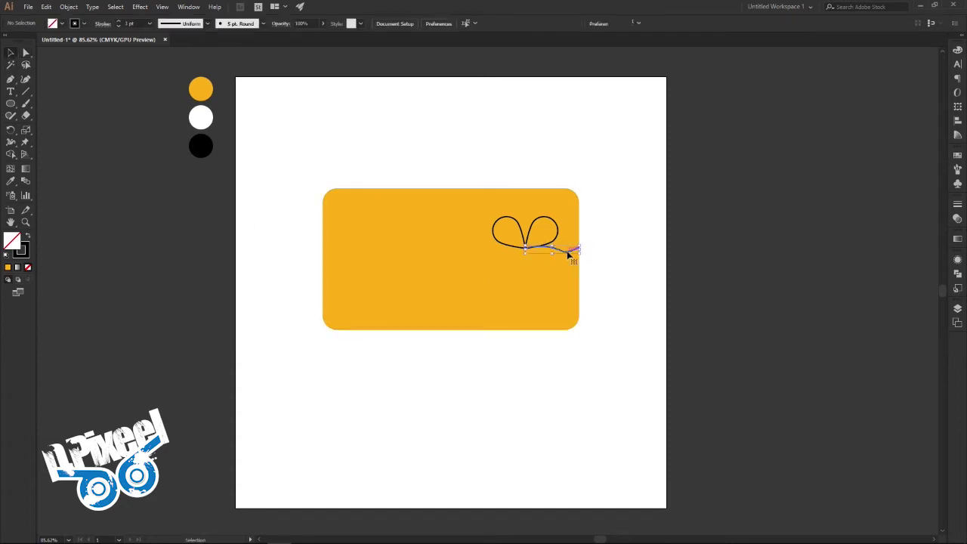
{"action": "key", "text": "z"}
{"action": "left_click_drag", "start_coordinate": [617, 297], "coordinate": [682, 259]}
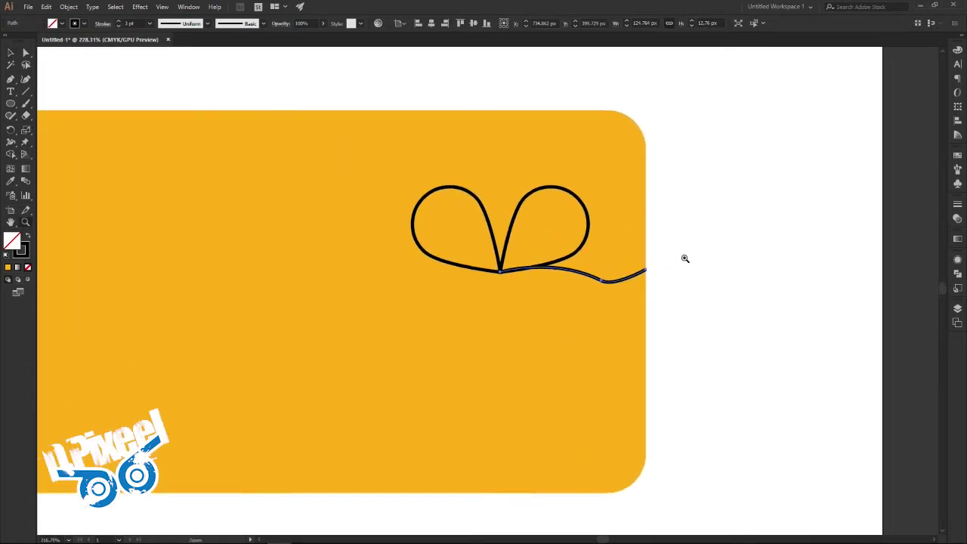
- Reshape the ribbon curve beside the bow by dragging its anchor
{"action": "left_click", "coordinate": [25, 54]}
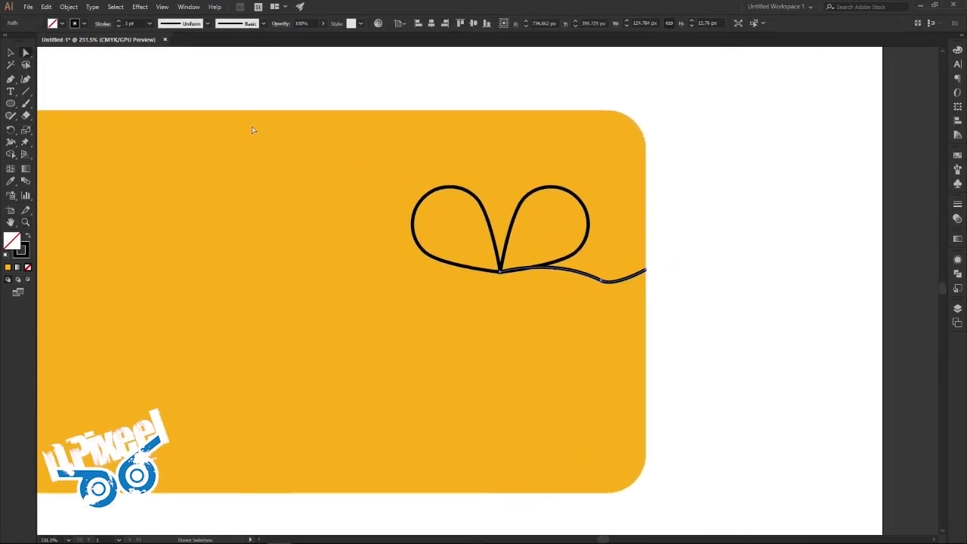
{"action": "left_click", "coordinate": [602, 280]}
{"action": "left_click_drag", "start_coordinate": [557, 259], "coordinate": [542, 260]}
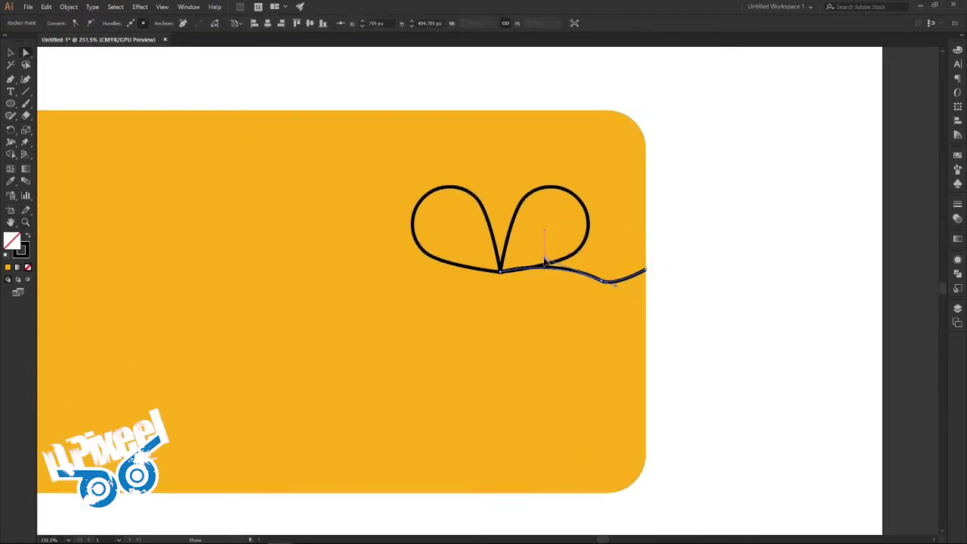
{"action": "left_click", "coordinate": [657, 288]}
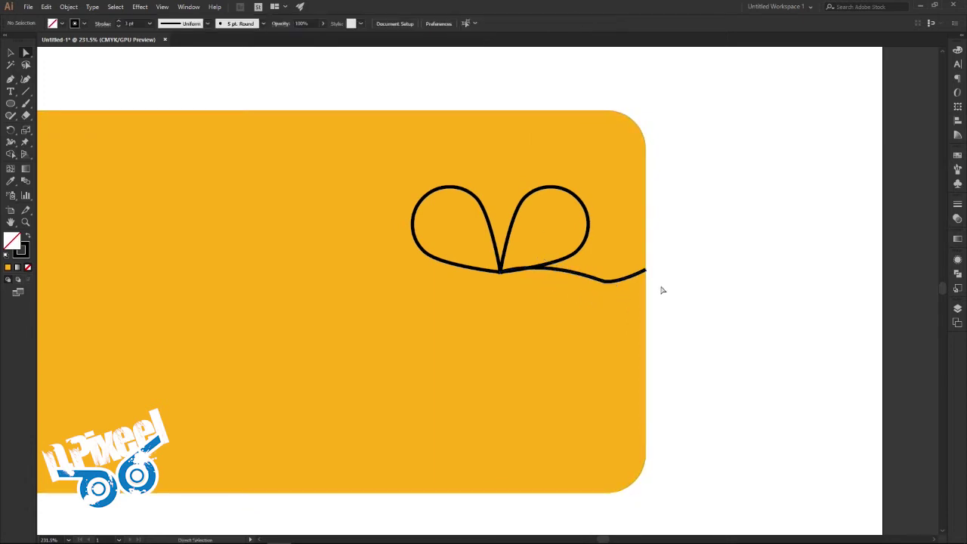
{"action": "left_click", "coordinate": [10, 53]}
{"action": "left_click", "coordinate": [548, 272]}
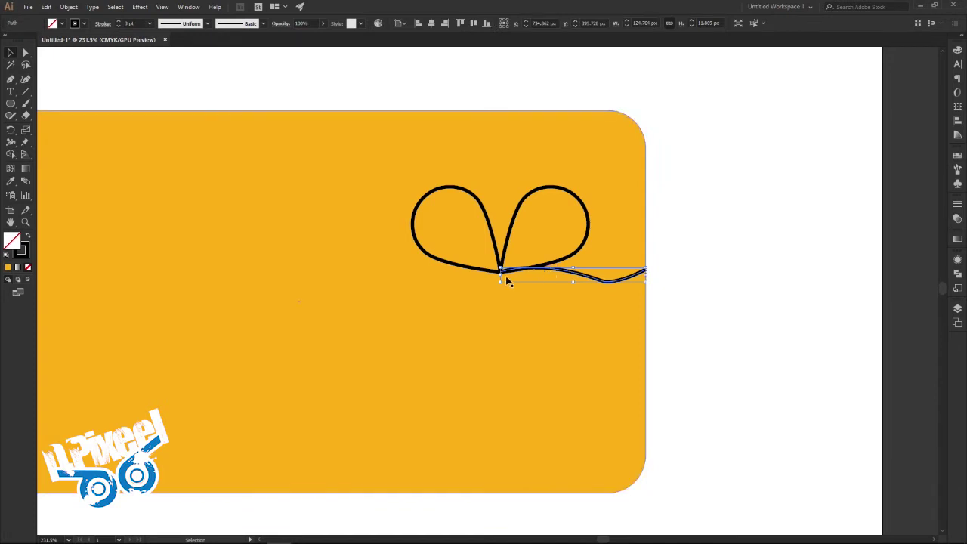
- Continue the ribbon from the knot anchor with a new curved tail to the left
{"action": "left_click", "coordinate": [25, 53]}
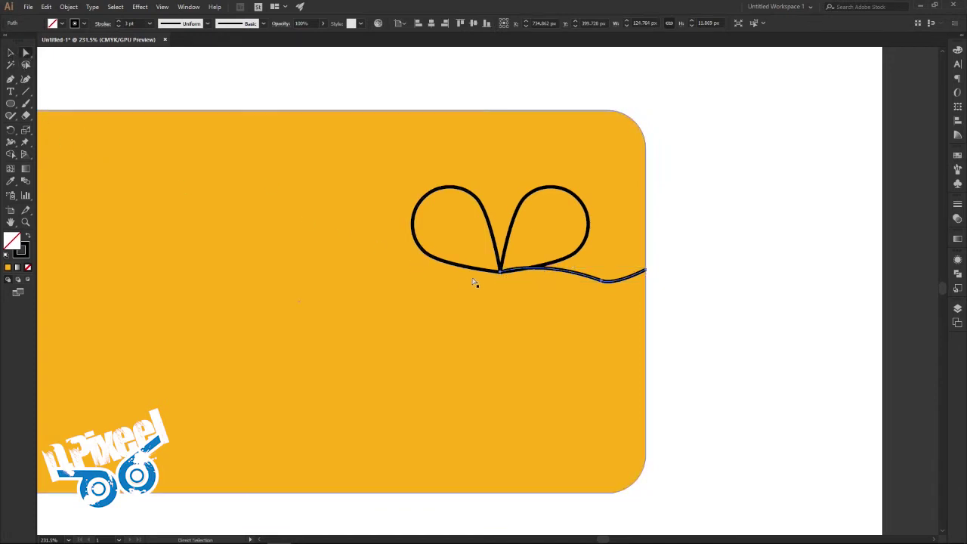
{"action": "left_click", "coordinate": [500, 273]}
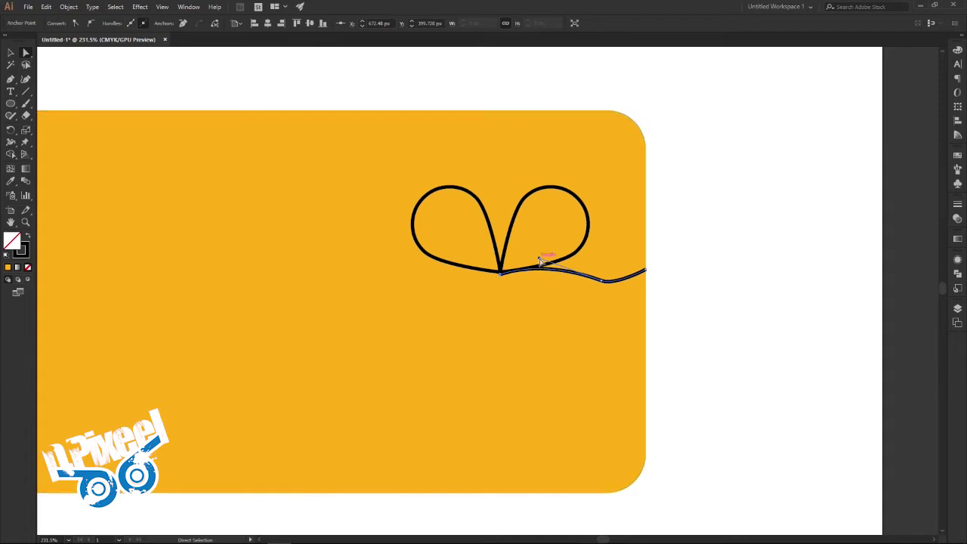
{"action": "left_click", "coordinate": [672, 296]}
{"action": "left_click", "coordinate": [9, 78]}
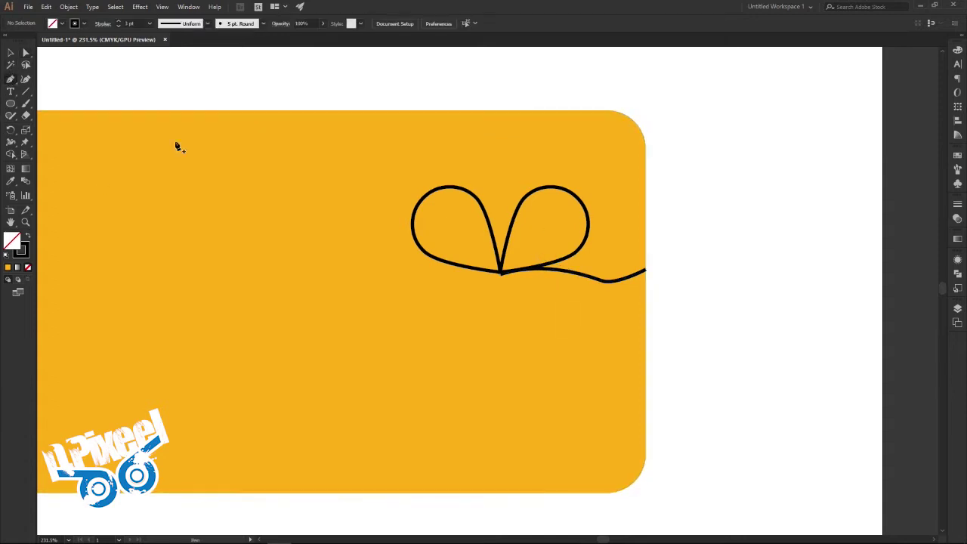
{"action": "left_click", "coordinate": [499, 273]}
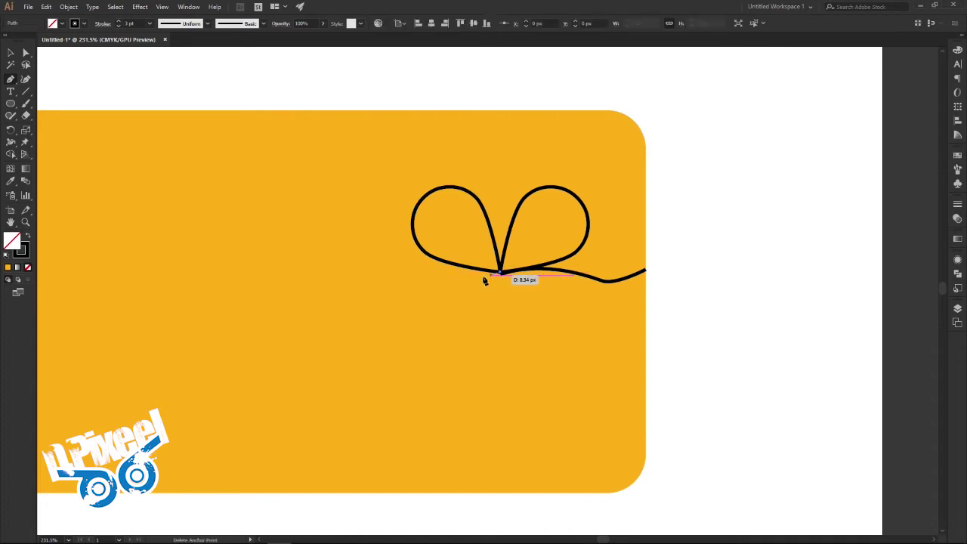
{"action": "left_click_drag", "start_coordinate": [445, 281], "coordinate": [420, 272]}
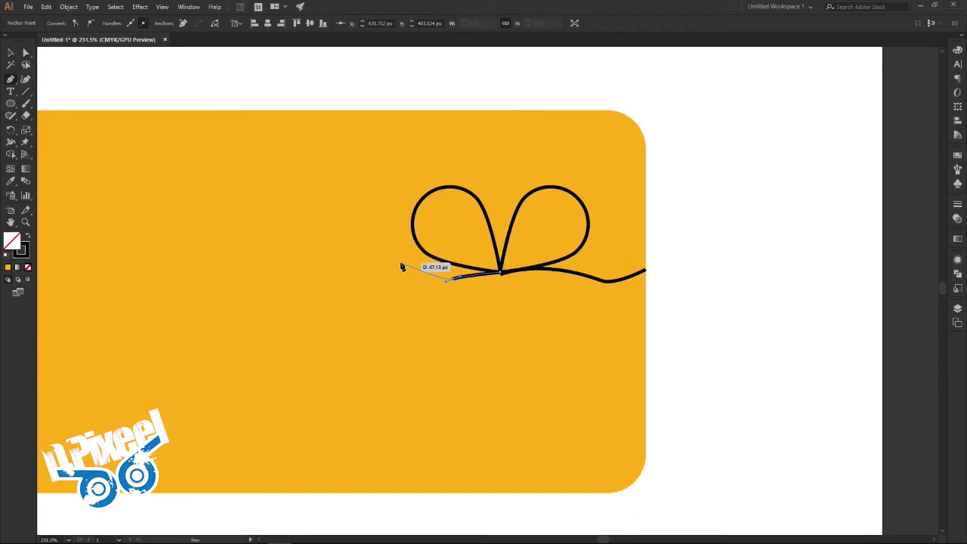
{"action": "mouse_move", "coordinate": [420, 272]}
{"action": "left_mouse_down"}
{"action": "mouse_move", "coordinate": [396, 286]}
{"action": "mouse_move", "coordinate": [405, 274]}
{"action": "left_mouse_up"}
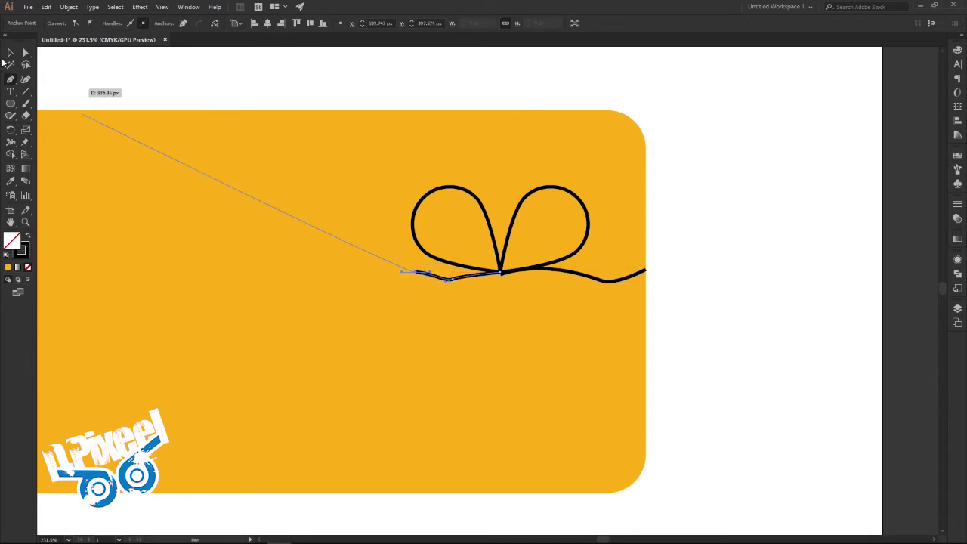
{"action": "left_click", "coordinate": [10, 56]}
{"action": "left_click", "coordinate": [687, 343]}
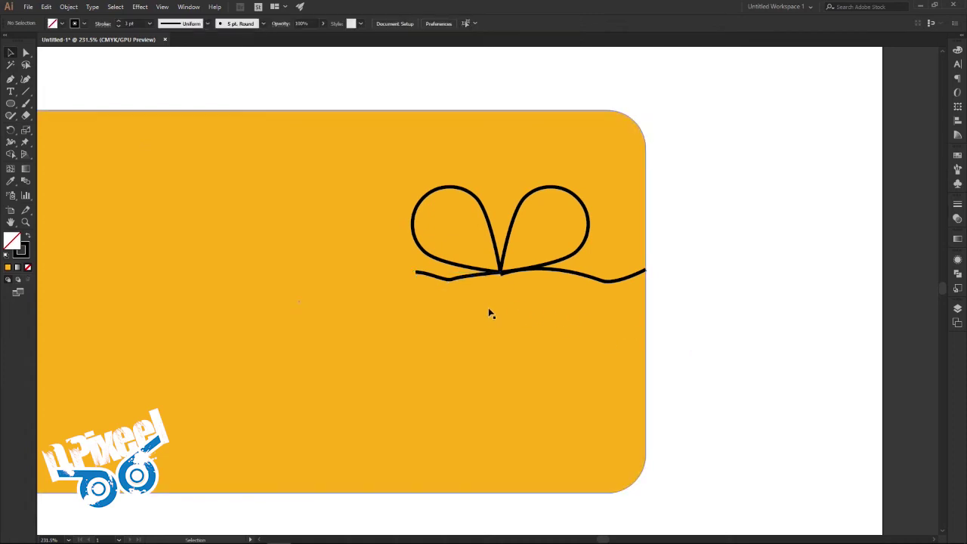
- Zoom out and nudge the ribbon's right end anchor slightly further right
{"action": "scroll", "coordinate": [517, 284], "scroll_direction": "down", "scroll_amount": 2}
{"action": "key", "text": "a"}
{"action": "left_click", "coordinate": [539, 338]}
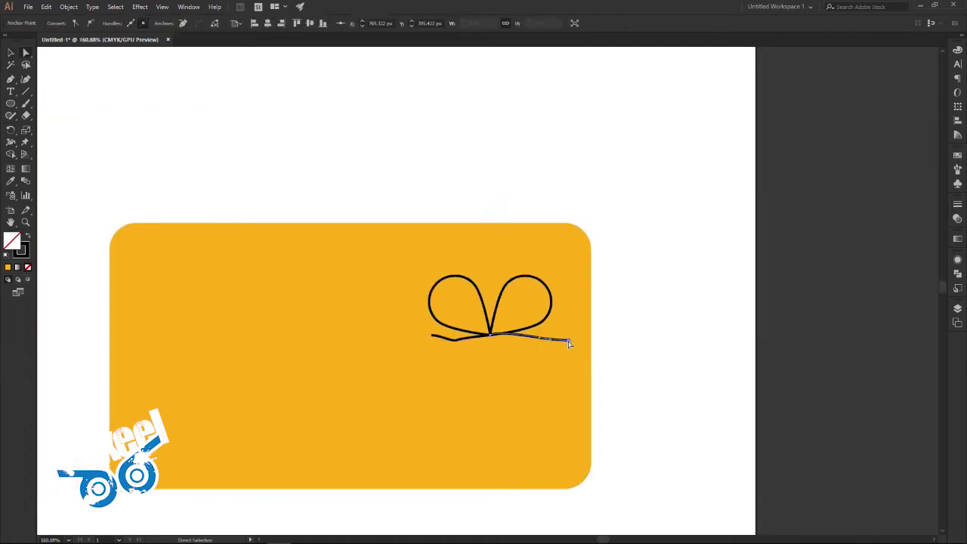
{"action": "left_click_drag", "start_coordinate": [540, 339], "coordinate": [549, 339]}
{"action": "left_click", "coordinate": [637, 367]}
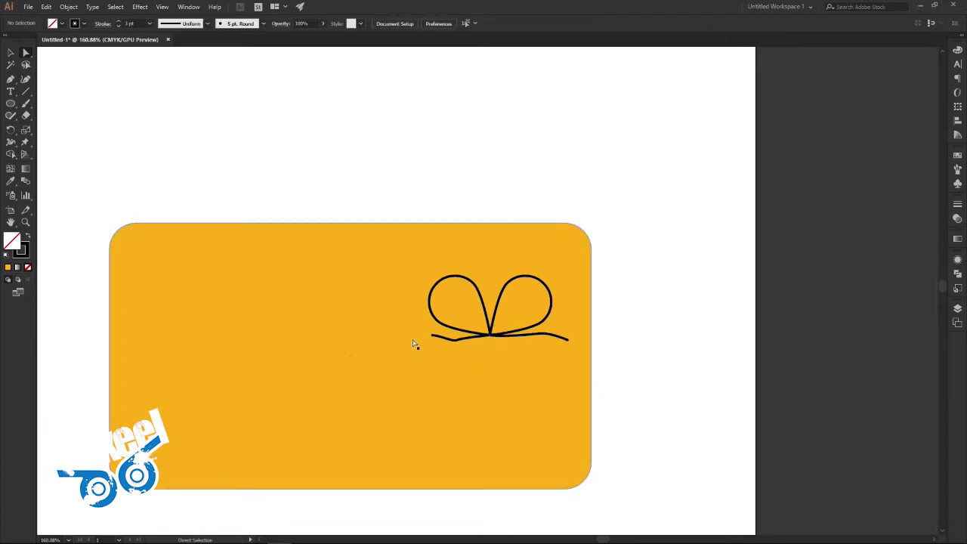
- Pull the ribbon's left end far across the card into a straight line, and add a placeholder text frame
{"action": "left_click_drag", "start_coordinate": [432, 335], "coordinate": [296, 337]}
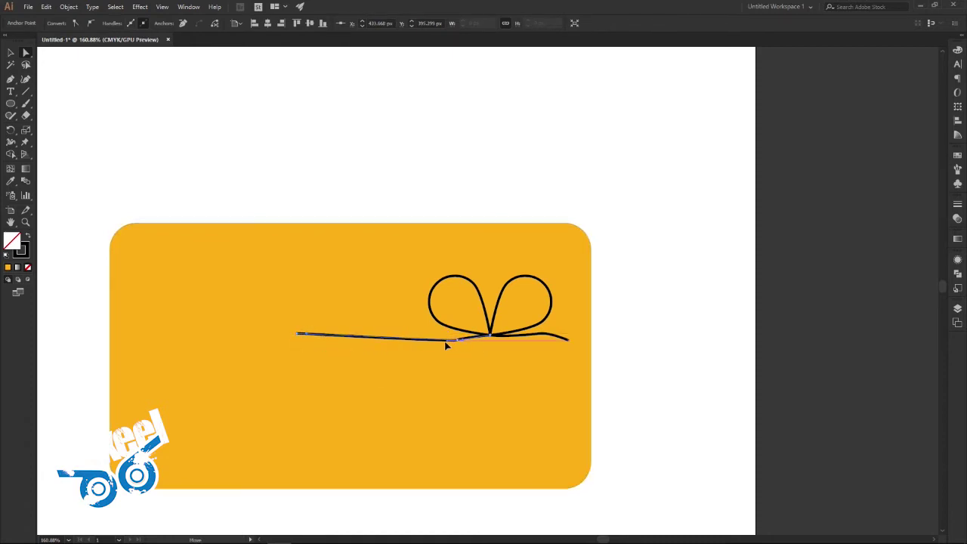
{"action": "left_click_drag", "start_coordinate": [458, 344], "coordinate": [459, 345]}
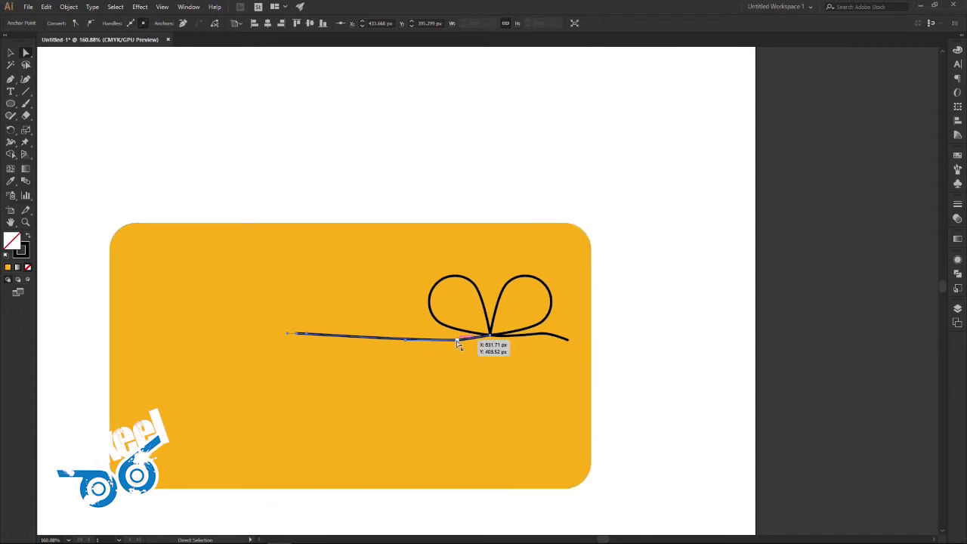
{"action": "left_click_drag", "start_coordinate": [297, 334], "coordinate": [291, 340]}
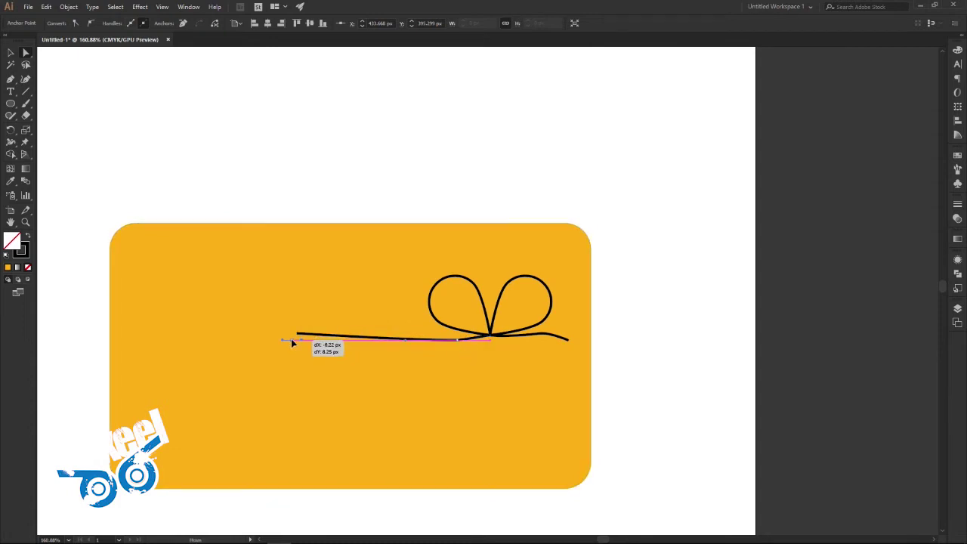
{"action": "left_click", "coordinate": [11, 54]}
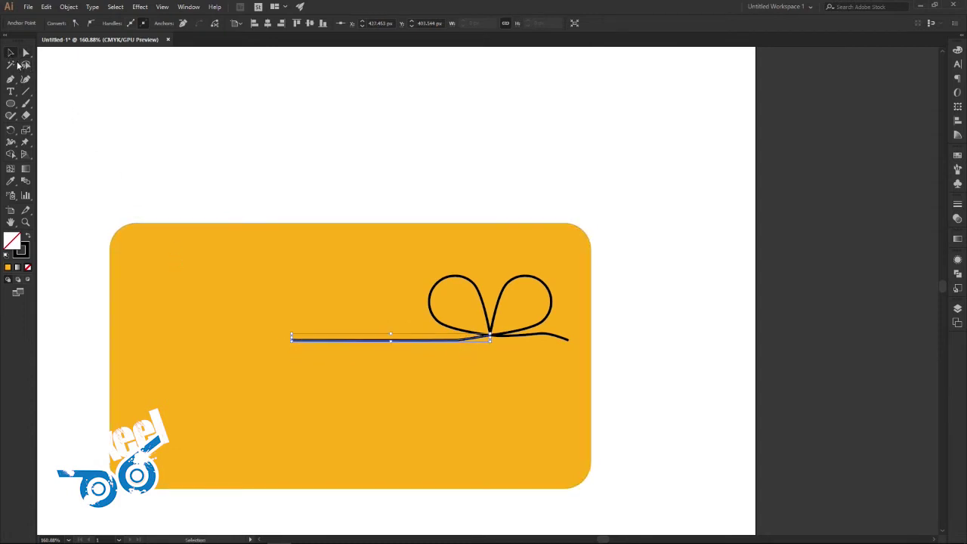
{"action": "left_click", "coordinate": [250, 189]}
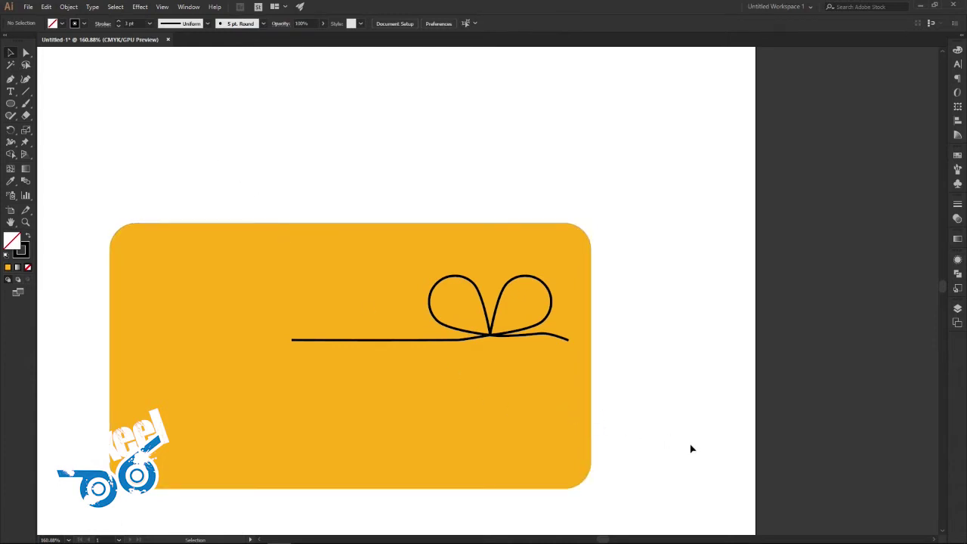
{"action": "key", "text": "t"}
{"action": "left_click", "coordinate": [262, 212]}
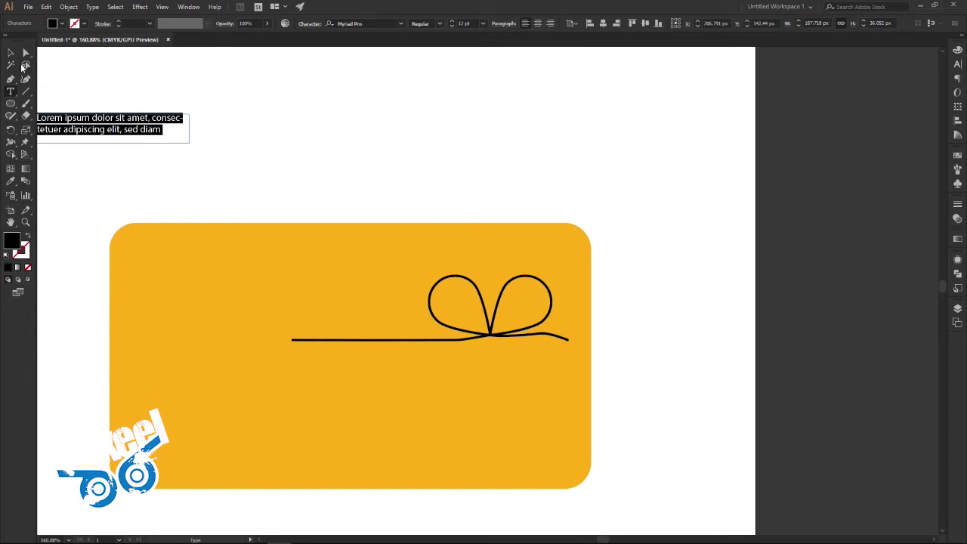
- Delete the placeholder Lorem ipsum text frame
{"action": "left_click", "coordinate": [11, 54]}
{"action": "mouse_move", "coordinate": [130, 128]}
{"action": "left_mouse_down"}
{"action": "mouse_move", "coordinate": [307, 144]}
{"action": "mouse_move", "coordinate": [162, 114]}
{"action": "left_mouse_up"}
{"action": "double_click", "coordinate": [312, 142]}
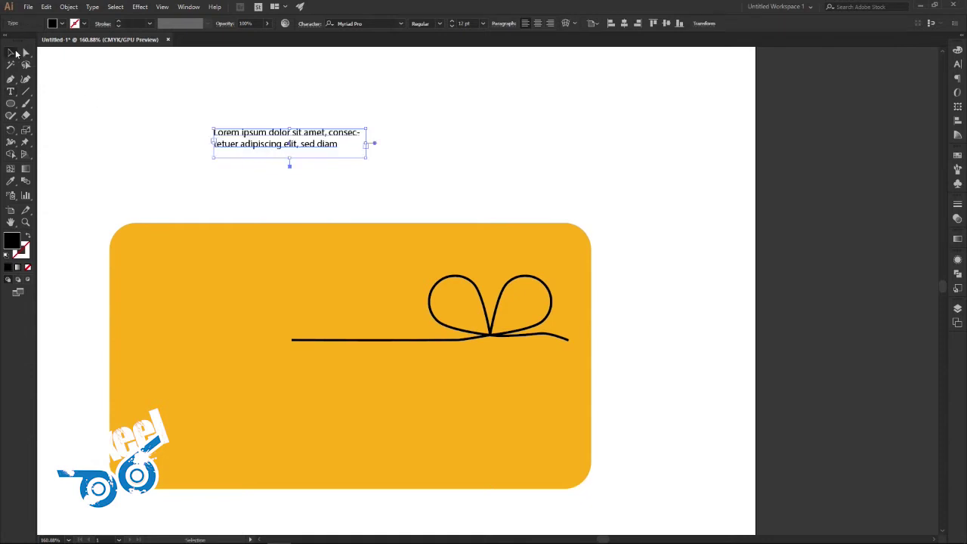
{"action": "left_click", "coordinate": [13, 53]}
{"action": "key", "text": "Delete"}
- Create the GIFT text, enlarge it, and place it on the card left of the ribbon
{"action": "left_click", "coordinate": [10, 91]}
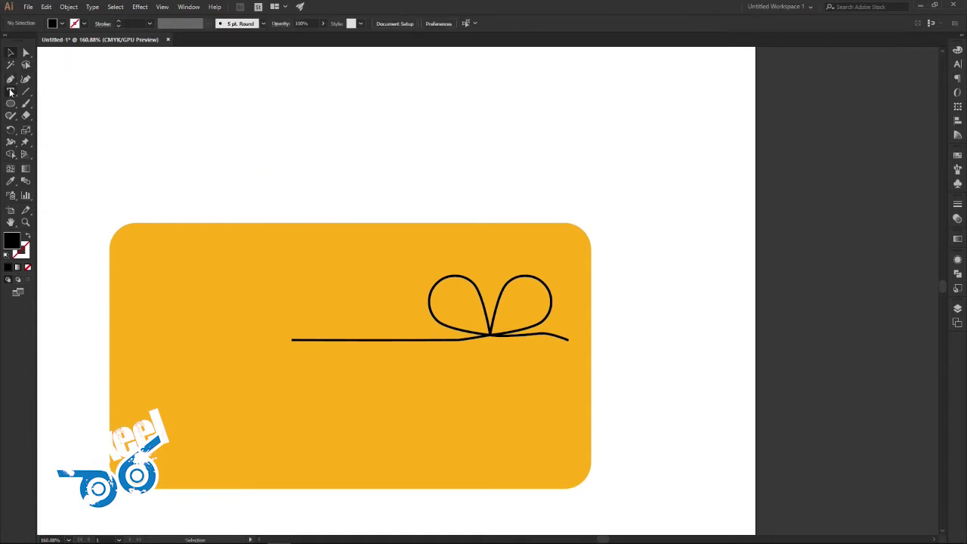
{"action": "left_click", "coordinate": [172, 130]}
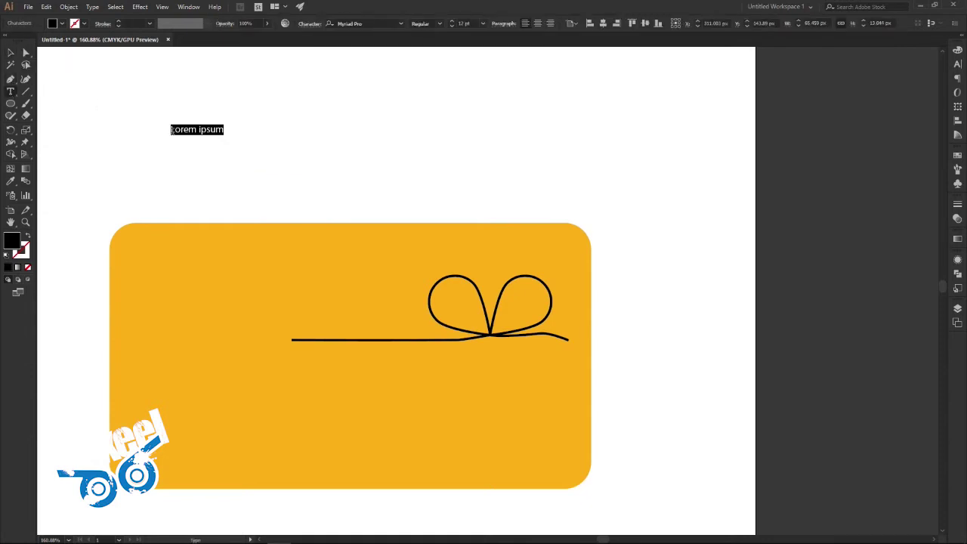
{"action": "key", "text": "BackSpace"}
{"action": "type", "text": "GIFT"}
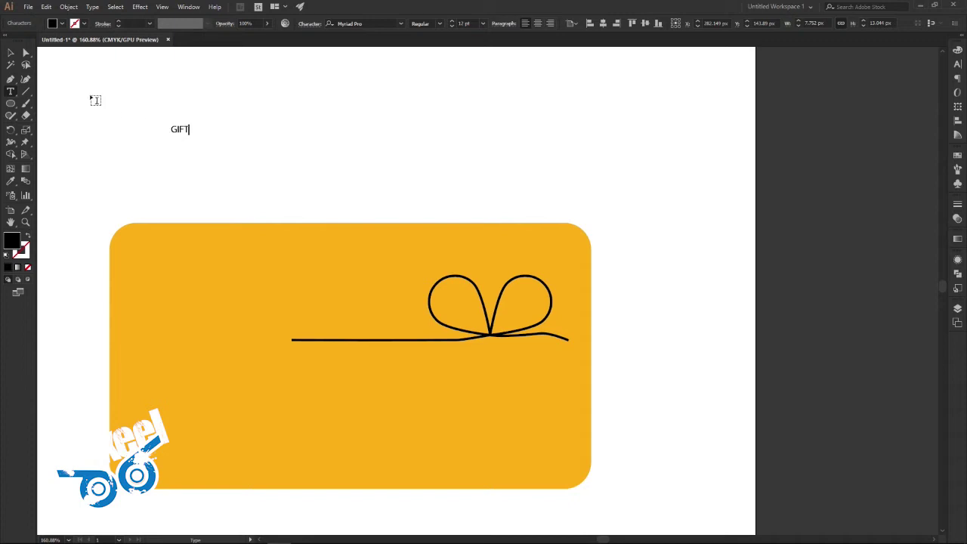
{"action": "left_click", "coordinate": [10, 52]}
{"action": "mouse_move", "coordinate": [191, 135]}
{"action": "left_mouse_down"}
{"action": "mouse_move", "coordinate": [299, 198]}
{"action": "mouse_move", "coordinate": [280, 233]}
{"action": "mouse_move", "coordinate": [265, 373]}
{"action": "left_mouse_up"}
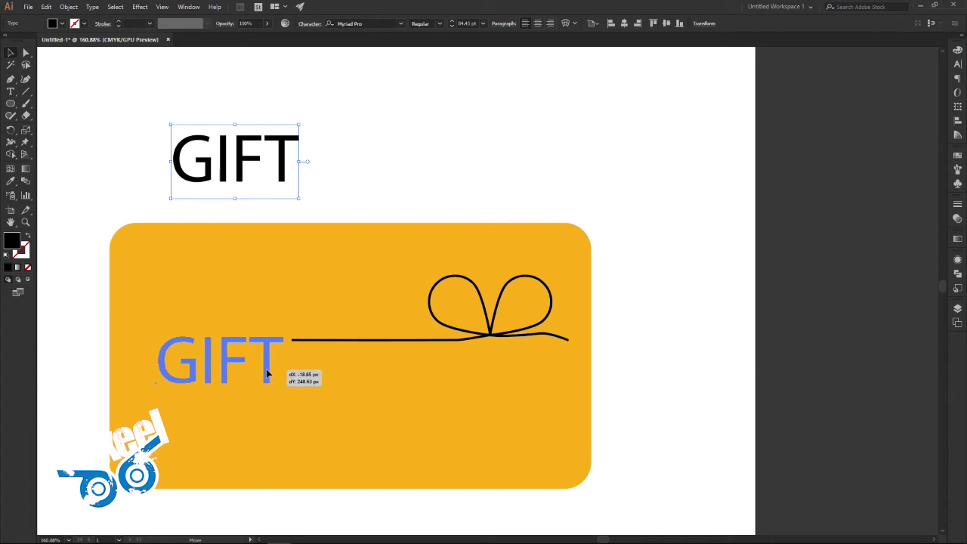
{"action": "left_click_drag", "start_coordinate": [265, 373], "coordinate": [277, 373]}
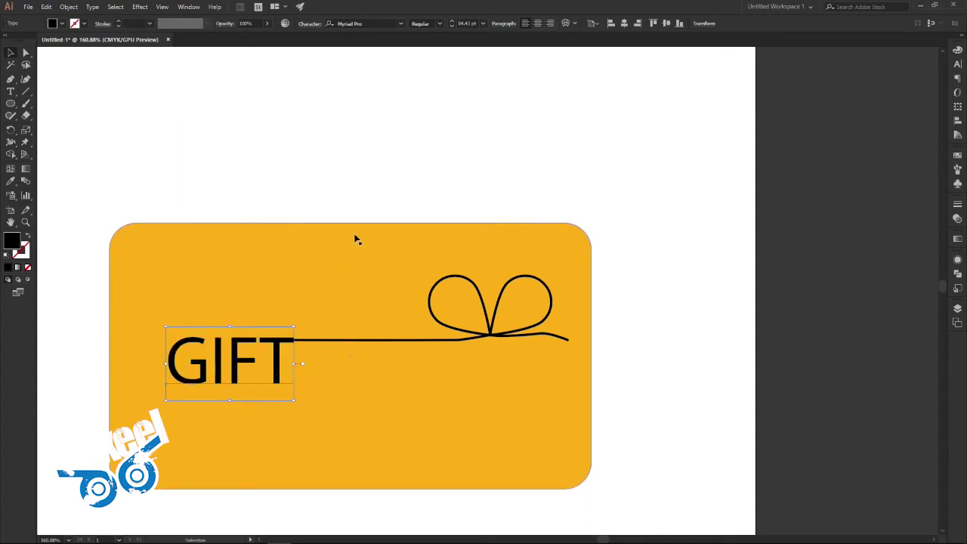
{"action": "left_click", "coordinate": [373, 187]}
{"action": "left_click", "coordinate": [335, 341]}
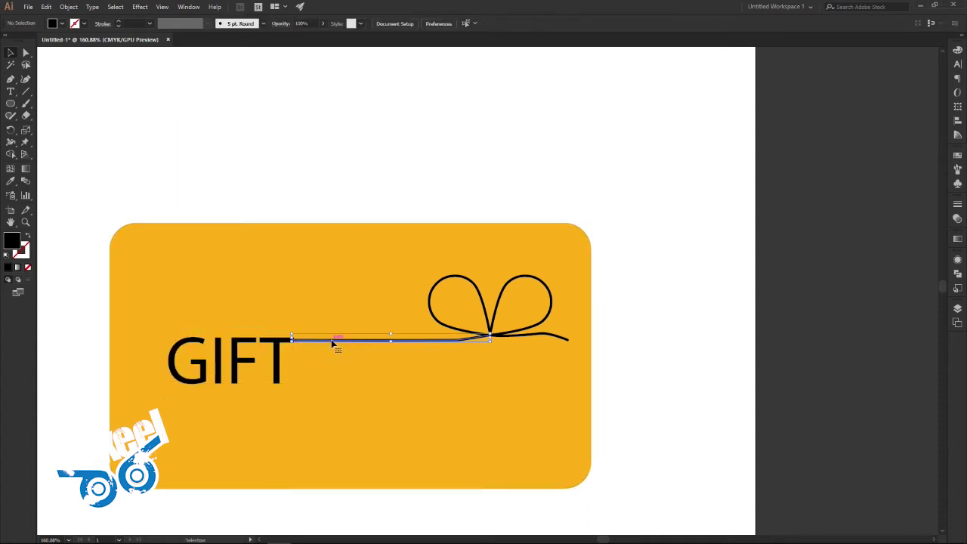
- Select the bow loops with the ribbon line and raise their stroke weight to 6 pt
{"action": "left_click", "coordinate": [521, 332], "text": "shift"}
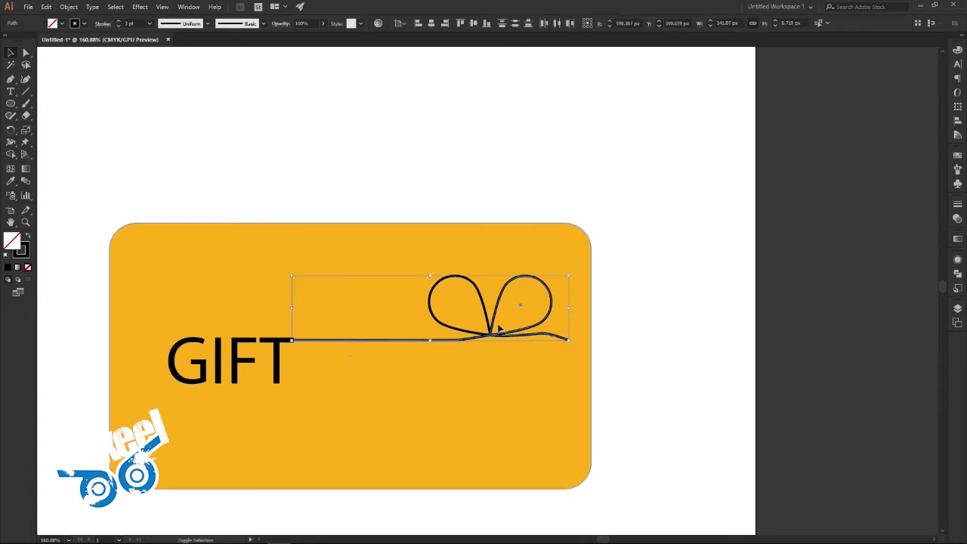
{"action": "left_click", "coordinate": [120, 22]}
{"action": "left_click", "coordinate": [119, 22]}
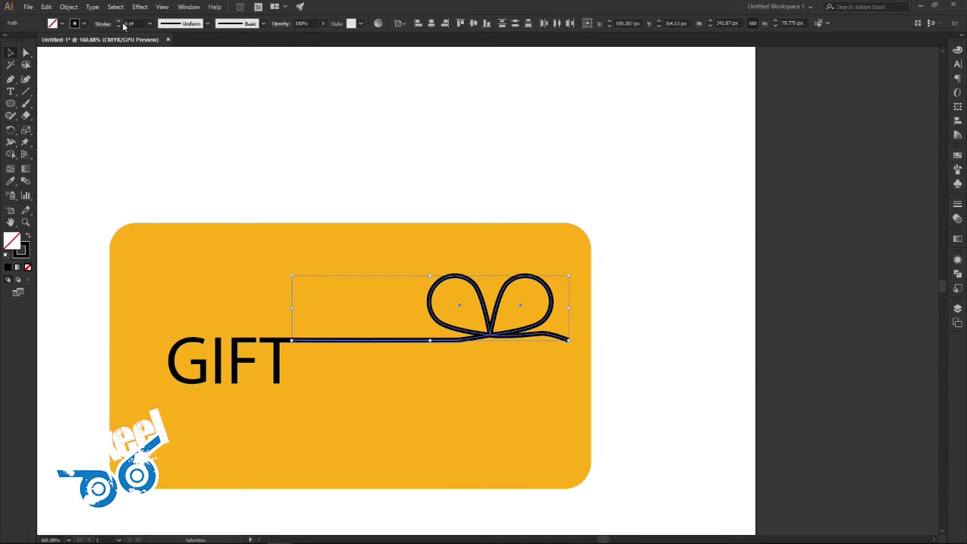
{"action": "left_click", "coordinate": [266, 93]}
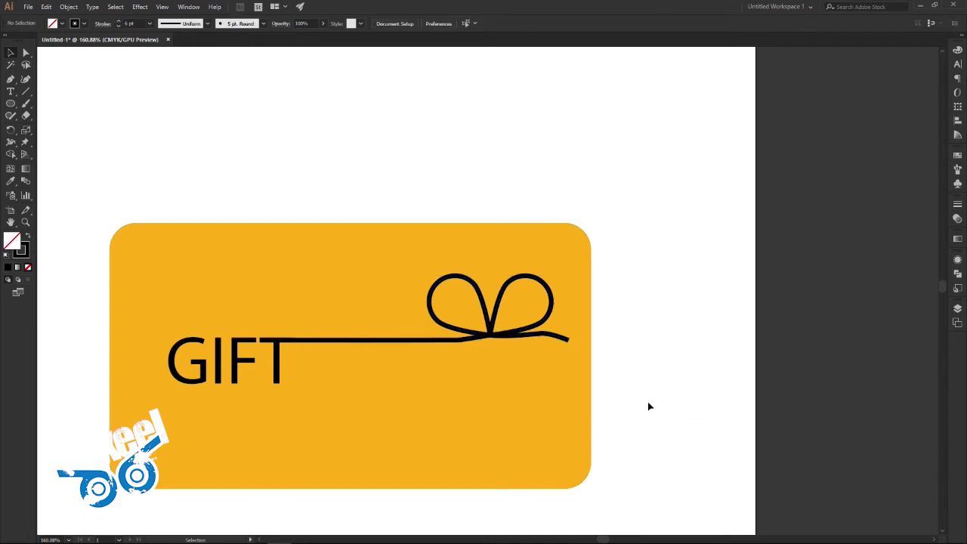
{"action": "scroll", "coordinate": [345, 320], "scroll_direction": "down", "scroll_amount": 1}
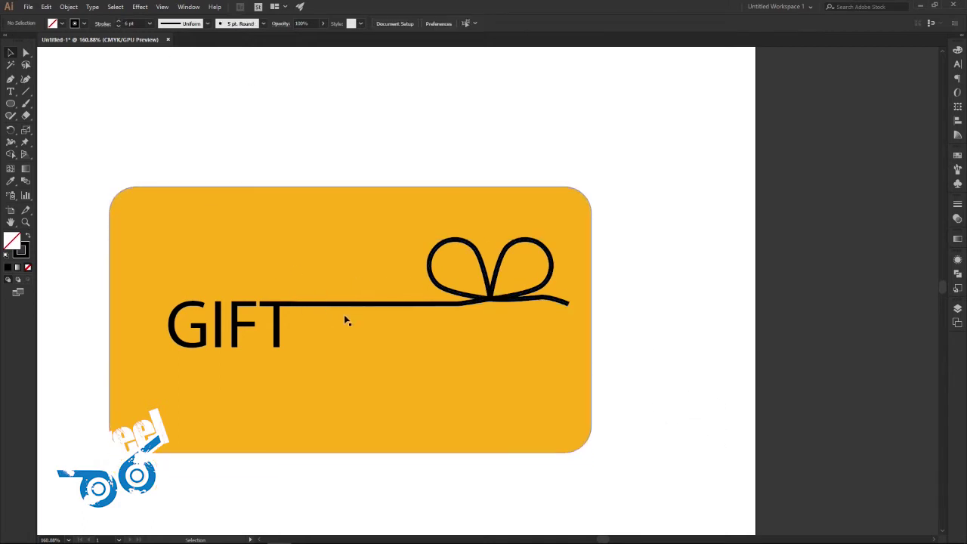
- Zoom out, type CARD above the card, and enlarge it to headline size
{"action": "left_click", "coordinate": [488, 374]}
{"action": "left_click", "coordinate": [640, 342]}
{"action": "mouse_move", "coordinate": [549, 332]}
{"action": "left_mouse_down"}
{"action": "mouse_move", "coordinate": [494, 327]}
{"action": "mouse_move", "coordinate": [527, 334]}
{"action": "left_mouse_up"}
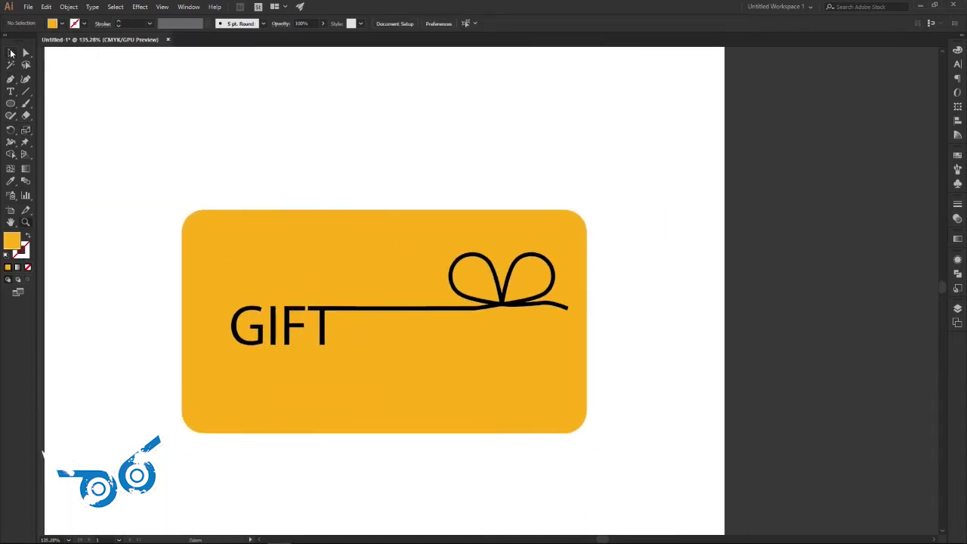
{"action": "left_click", "coordinate": [11, 91]}
{"action": "left_click", "coordinate": [297, 169]}
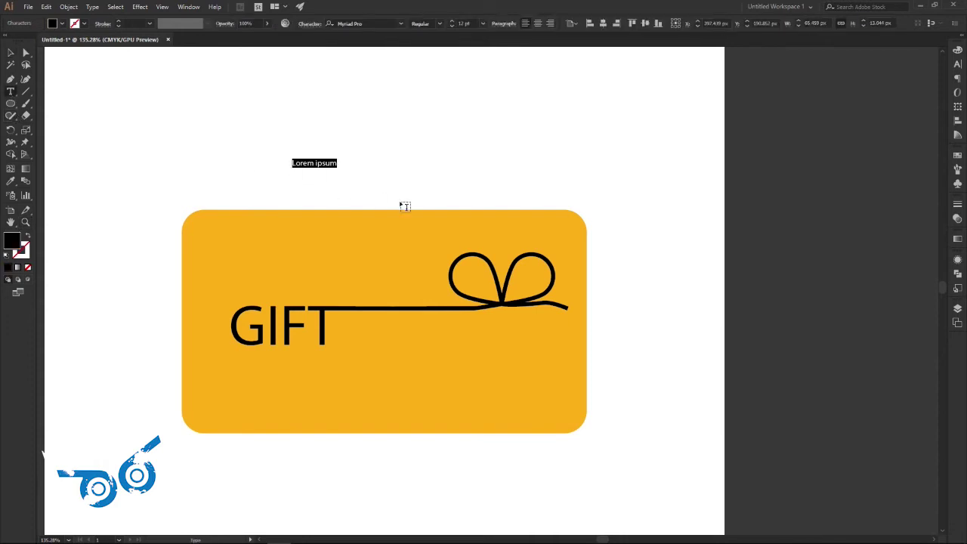
{"action": "type", "text": "CARD"}
{"action": "left_click", "coordinate": [11, 52]}
{"action": "left_click_drag", "start_coordinate": [323, 174], "coordinate": [414, 214]}
- Set CARD to Bold and move it beneath GIFT, aligned to its left edge
{"action": "left_click", "coordinate": [421, 23]}
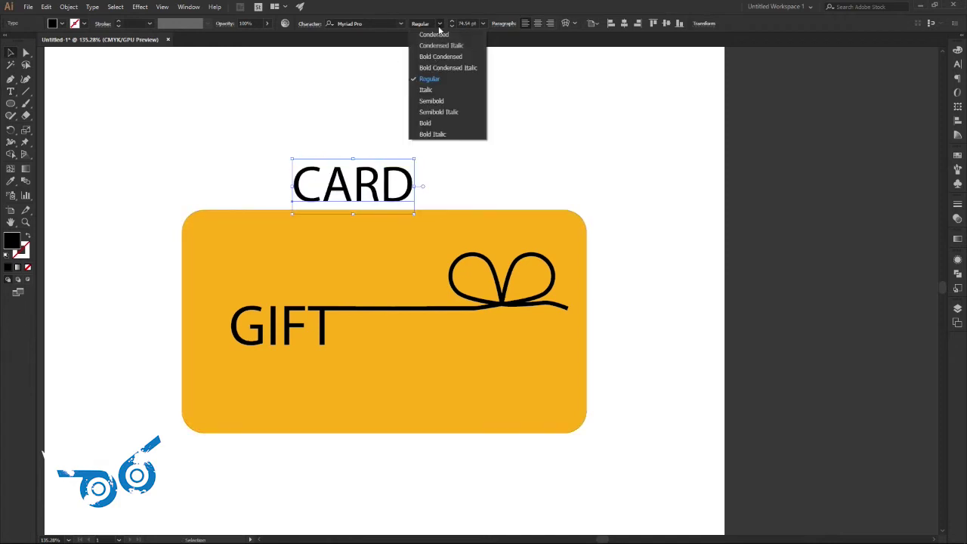
{"action": "left_click", "coordinate": [425, 123]}
{"action": "left_click", "coordinate": [430, 184]}
{"action": "mouse_move", "coordinate": [416, 204]}
{"action": "left_mouse_down"}
{"action": "mouse_move", "coordinate": [416, 216]}
{"action": "mouse_move", "coordinate": [569, 360]}
{"action": "mouse_move", "coordinate": [425, 377]}
{"action": "left_mouse_up"}
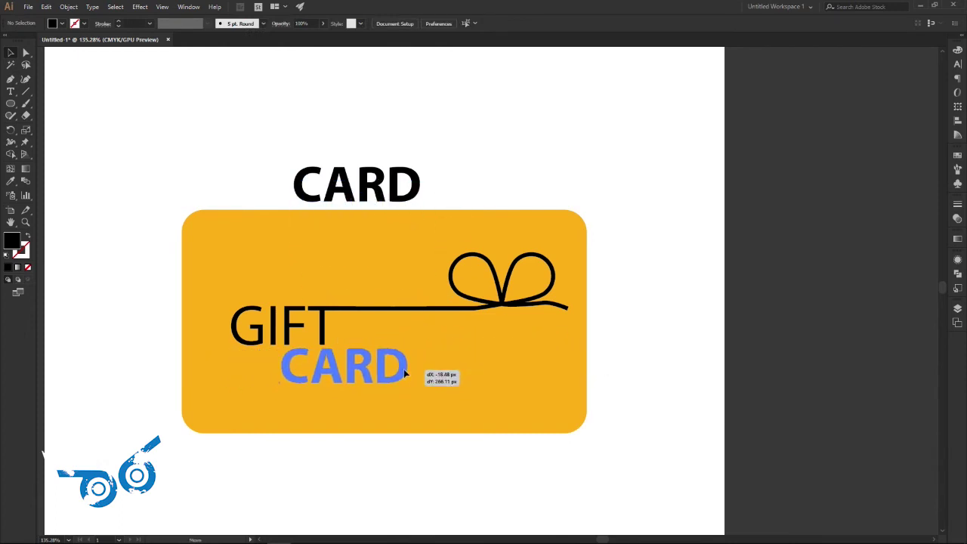
{"action": "left_click_drag", "start_coordinate": [425, 377], "coordinate": [348, 379]}
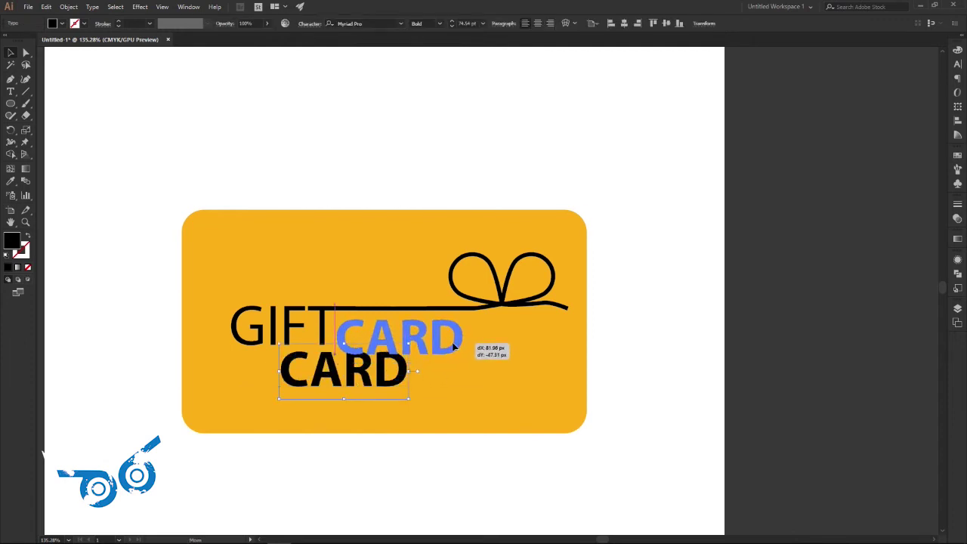
{"action": "left_click_drag", "start_coordinate": [347, 379], "coordinate": [351, 396]}
{"action": "left_click", "coordinate": [619, 382]}
{"action": "left_click", "coordinate": [680, 387]}
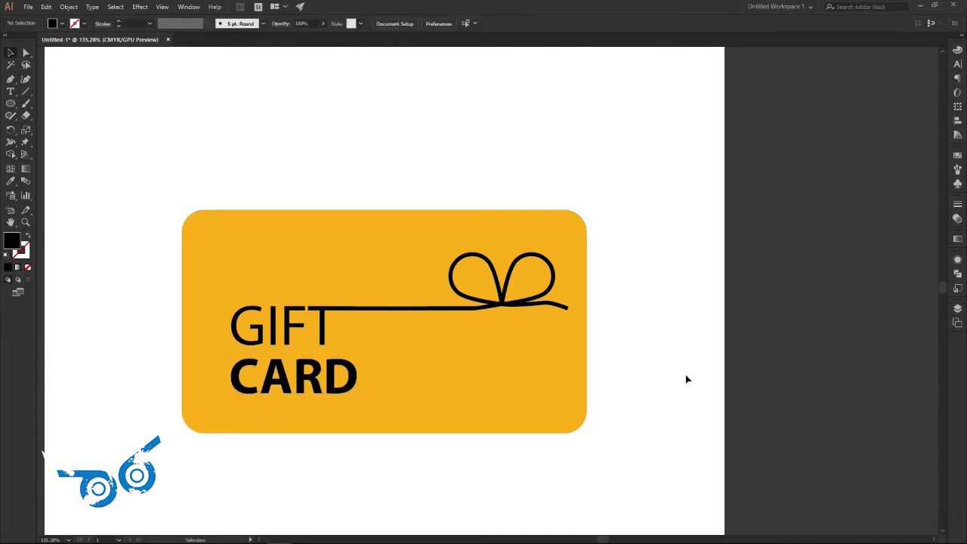
- Move CARD to the right side just below the bow and fine-tune its position
{"action": "left_click_drag", "start_coordinate": [283, 380], "coordinate": [395, 337]}
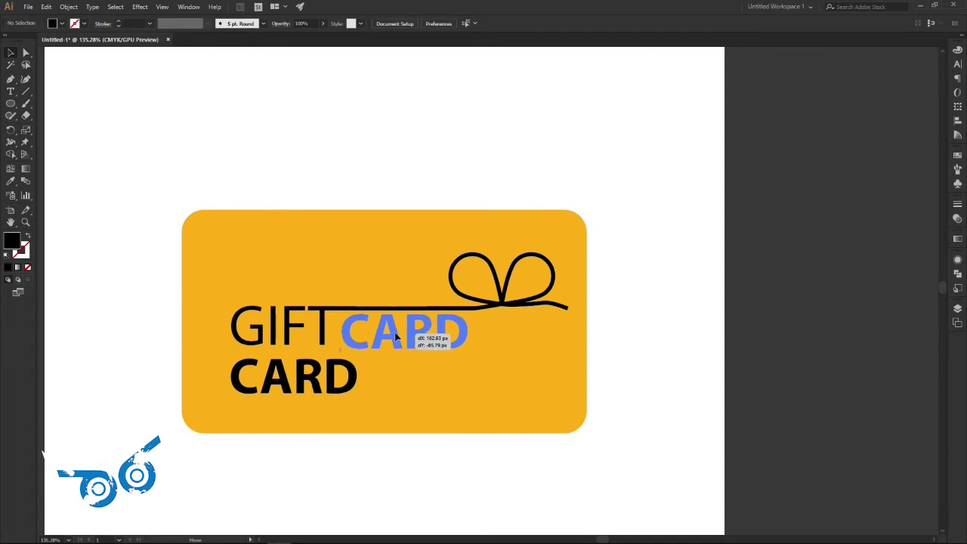
{"action": "left_click_drag", "start_coordinate": [395, 337], "coordinate": [542, 349]}
{"action": "left_click", "coordinate": [657, 353]}
{"action": "left_click", "coordinate": [651, 355]}
{"action": "left_click_drag", "start_coordinate": [537, 370], "coordinate": [542, 367]}
{"action": "left_click", "coordinate": [617, 381]}
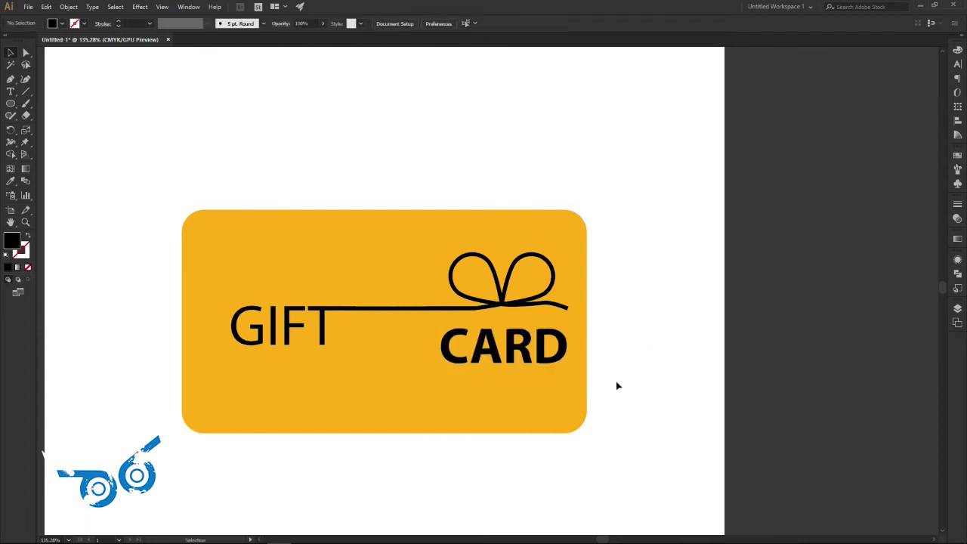
{"action": "left_click", "coordinate": [555, 361]}
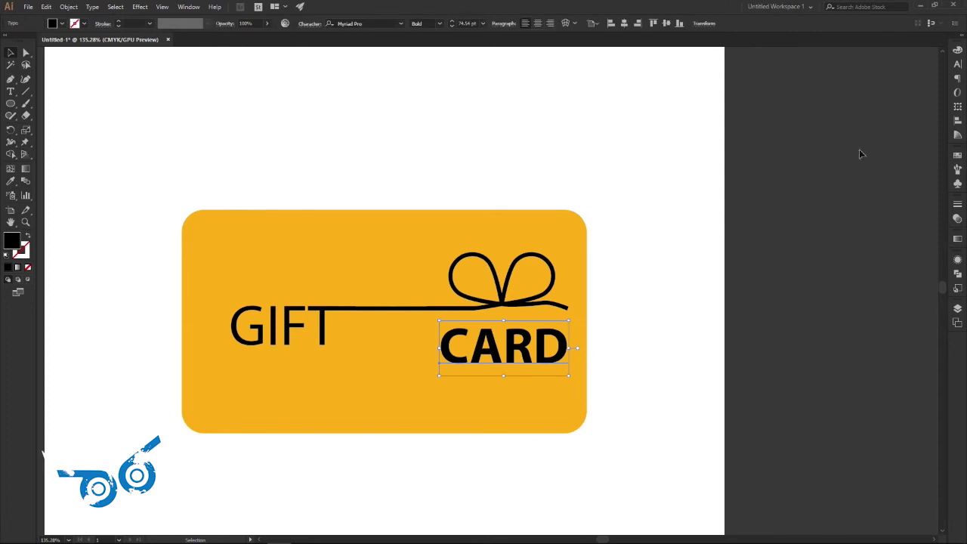
{"action": "left_click", "coordinate": [958, 65]}
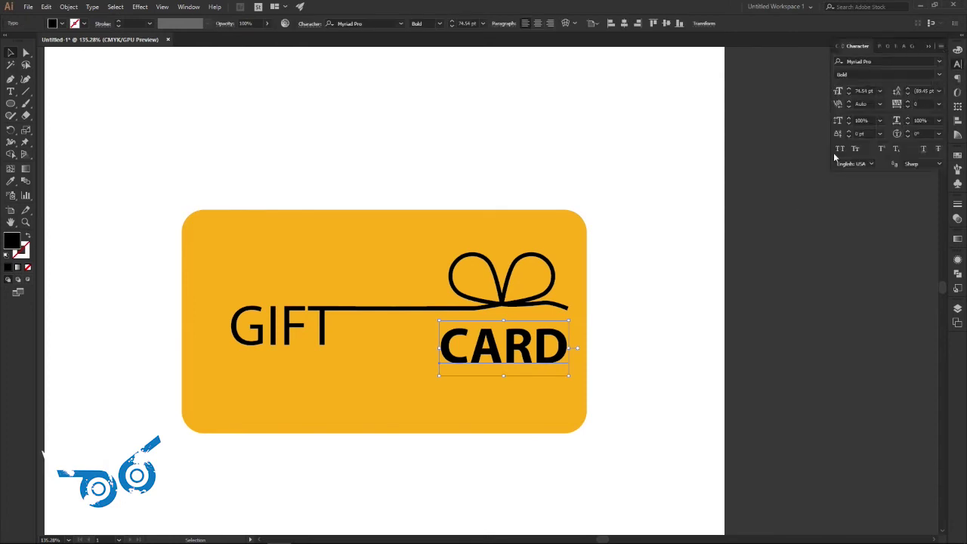
{"action": "left_click", "coordinate": [749, 228]}
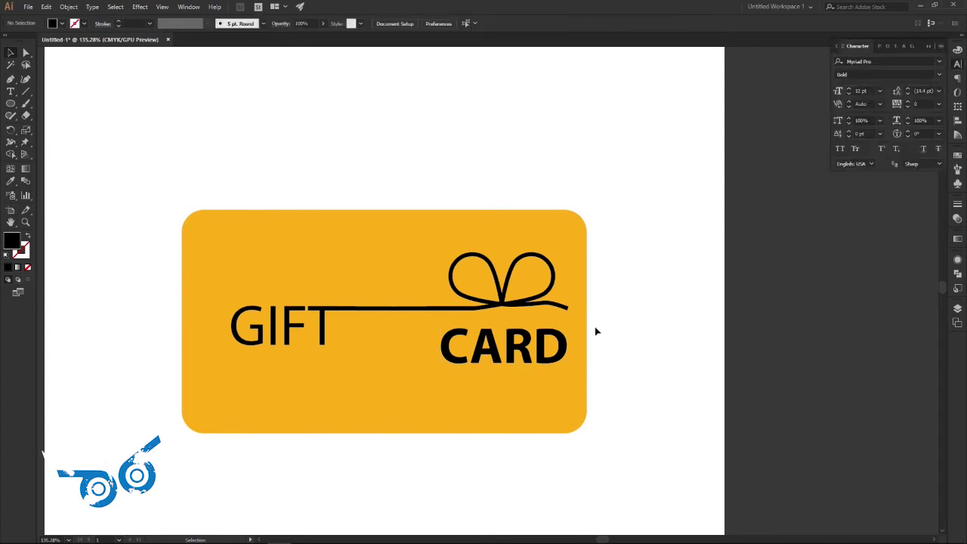
{"action": "left_click", "coordinate": [930, 46]}
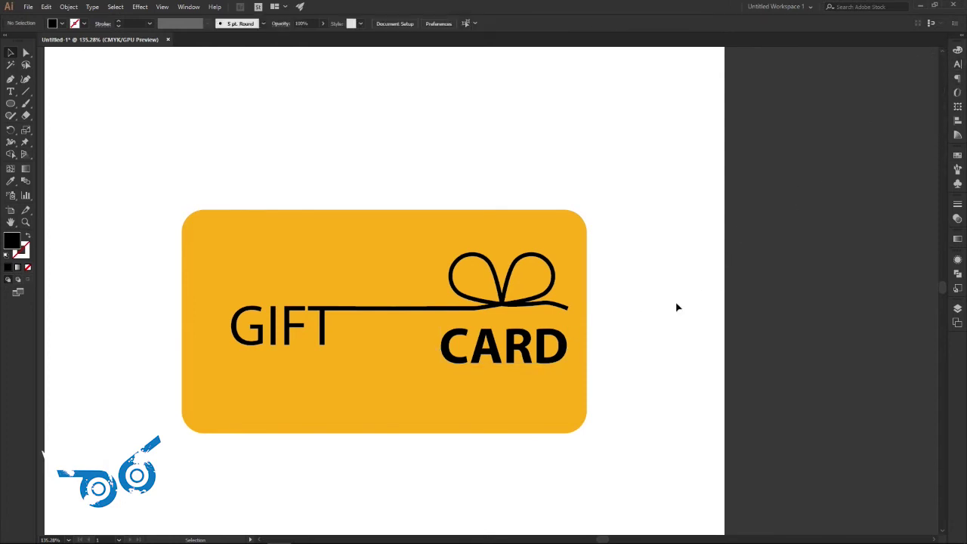
- Try a white fill on CARD, then undo it to keep the text black
{"action": "left_click", "coordinate": [488, 361]}
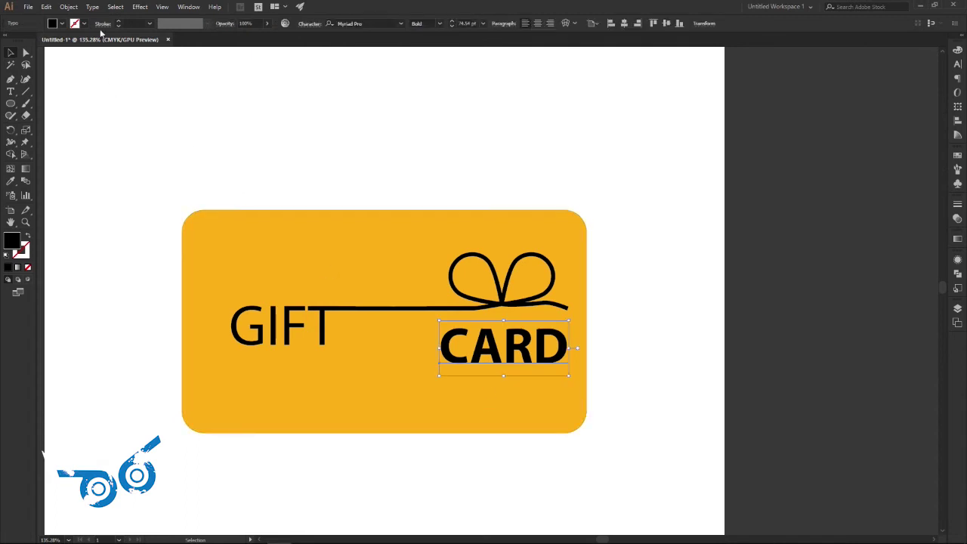
{"action": "left_click", "coordinate": [63, 26]}
{"action": "left_click", "coordinate": [22, 43]}
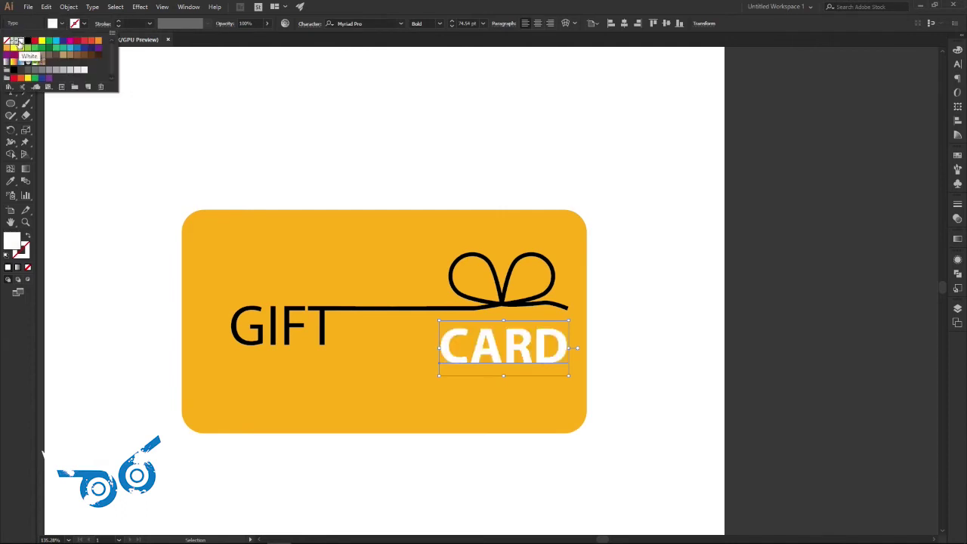
{"action": "left_click", "coordinate": [343, 141]}
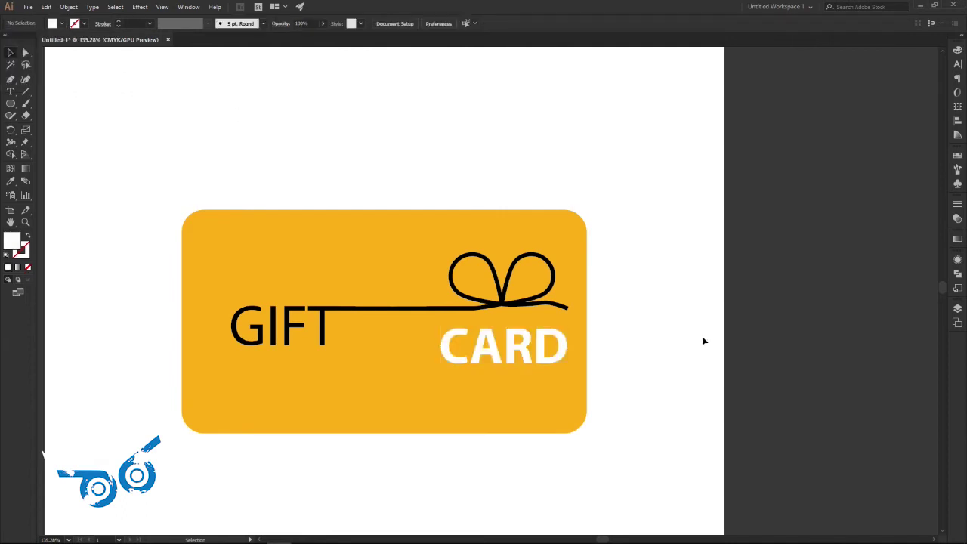
{"action": "key", "text": "ctrl+z"}
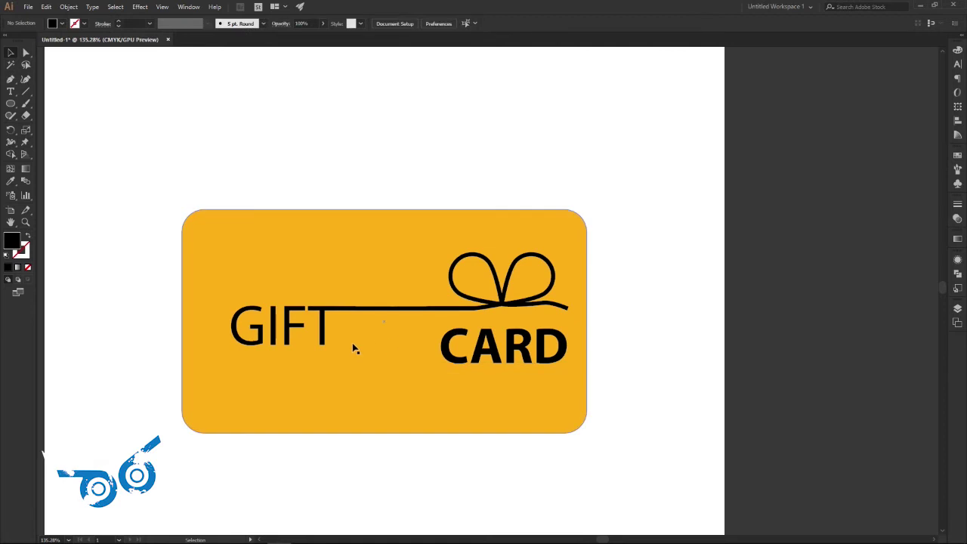
{"action": "left_click", "coordinate": [325, 340]}
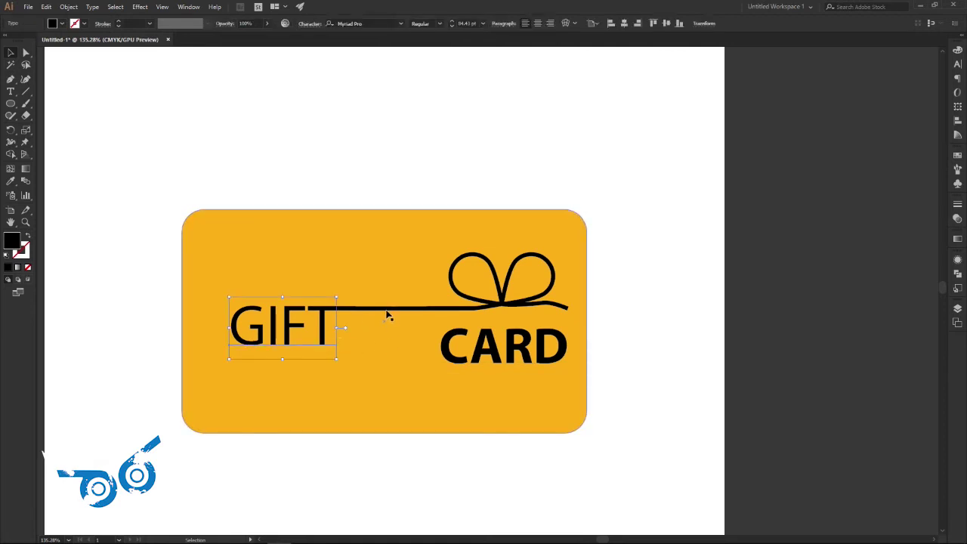
- Convert the GIFT text into outlined shapes
{"action": "left_click", "coordinate": [68, 7]}
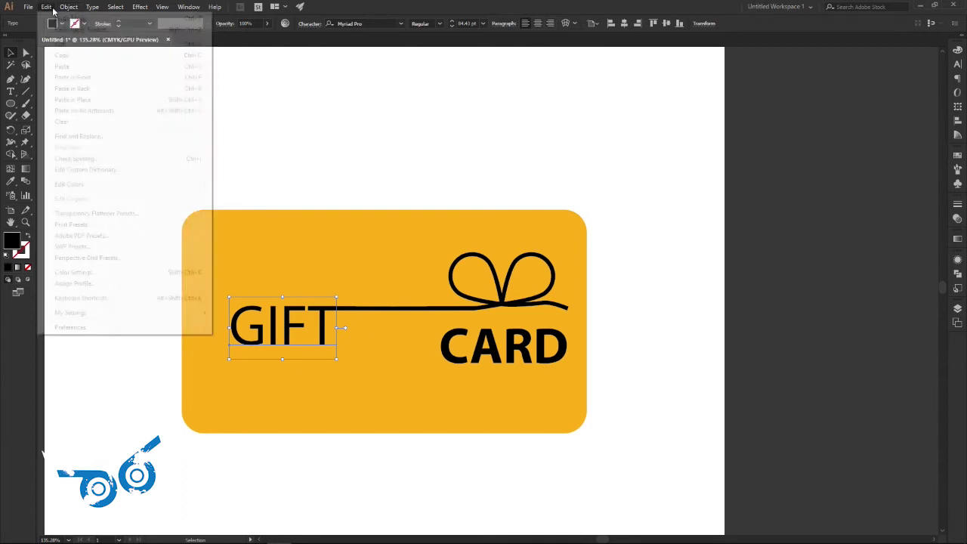
{"action": "right_click", "coordinate": [281, 345]}
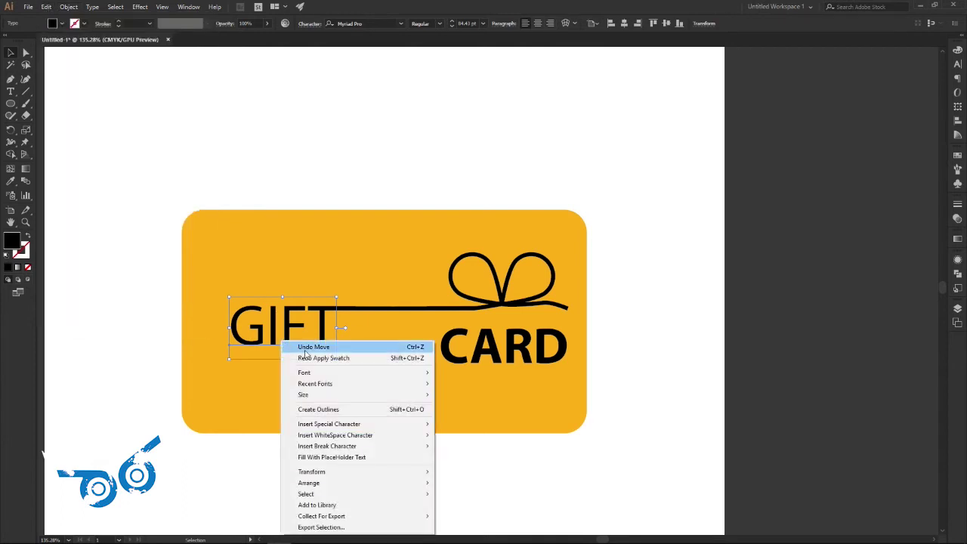
{"action": "left_click", "coordinate": [328, 410]}
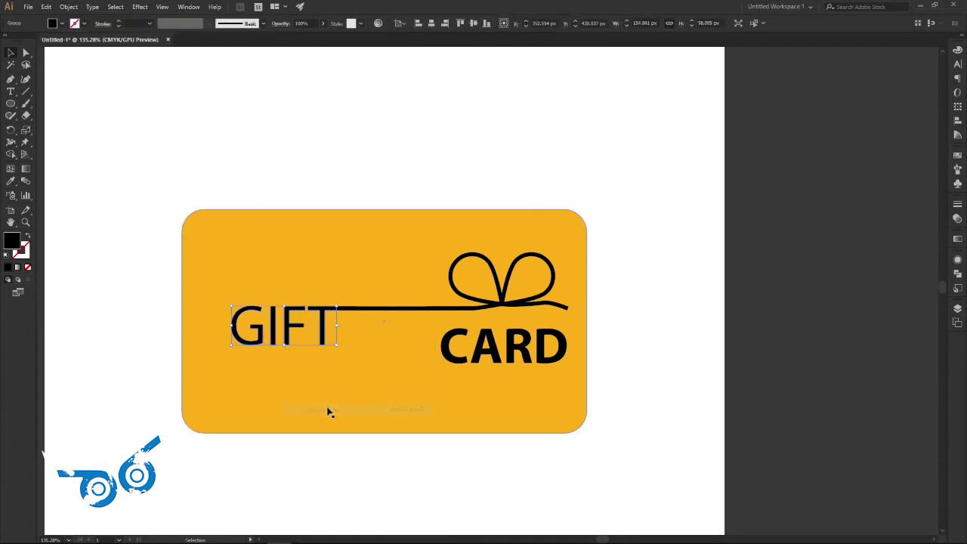
{"action": "left_click", "coordinate": [639, 311]}
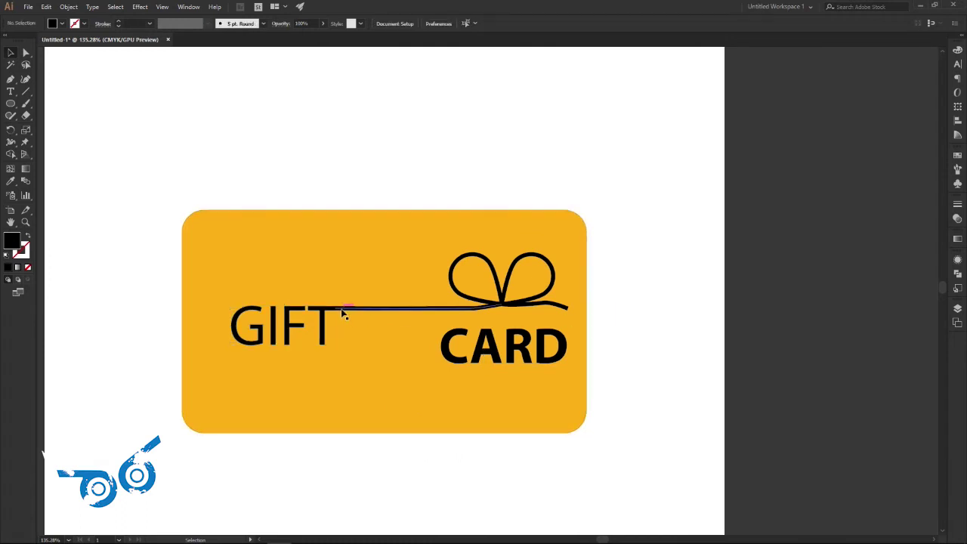
- Select the ribbon line, the bow loops and the outlined GIFT lettering together
{"action": "left_click", "coordinate": [342, 313]}
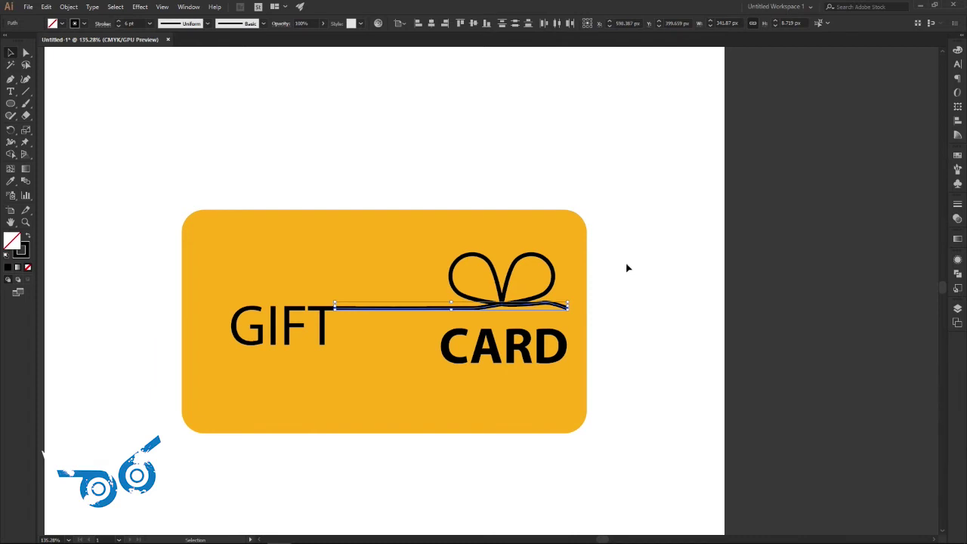
{"action": "left_click", "coordinate": [242, 83]}
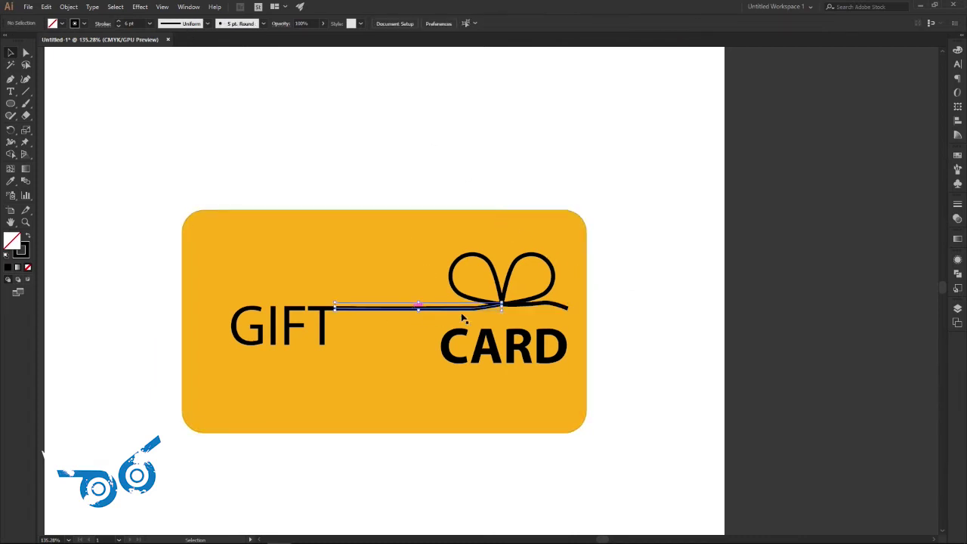
{"action": "left_click", "coordinate": [423, 309]}
{"action": "left_click", "coordinate": [552, 285], "text": "shift"}
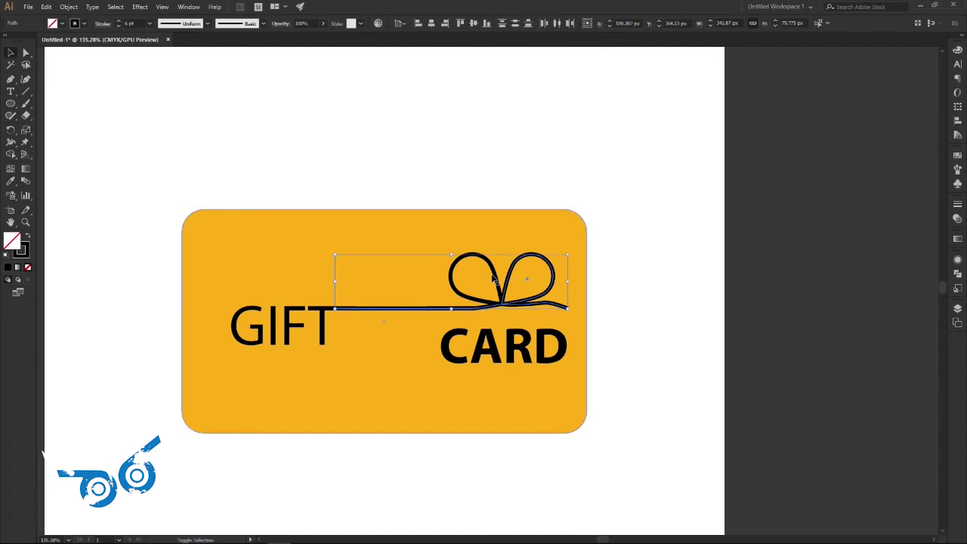
{"action": "left_click", "coordinate": [322, 315], "text": "shift"}
{"action": "right_click", "coordinate": [324, 319]}
- Group GIFT, ribbon and bow and start a Drop Shadow with 6 px X/Y offsets
{"action": "left_click", "coordinate": [364, 382]}
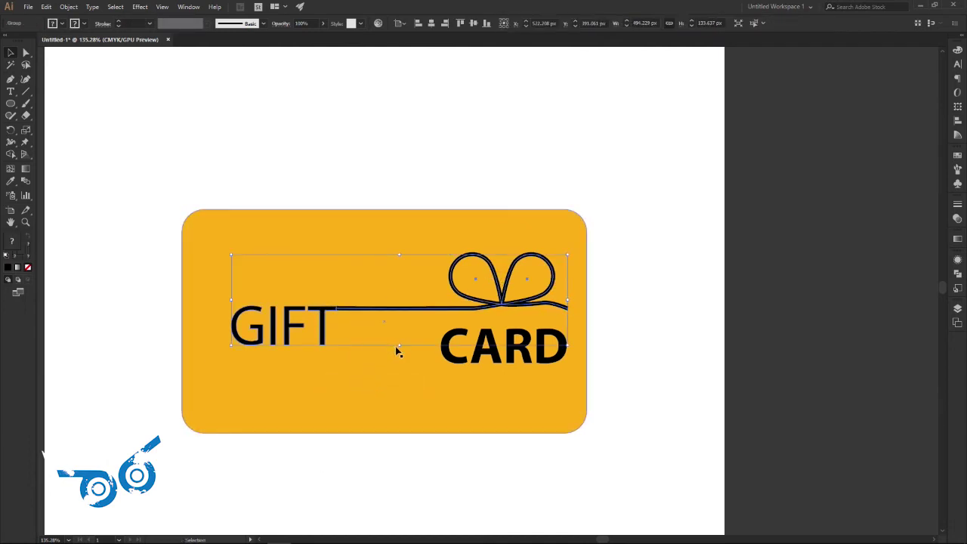
{"action": "left_click", "coordinate": [139, 8]}
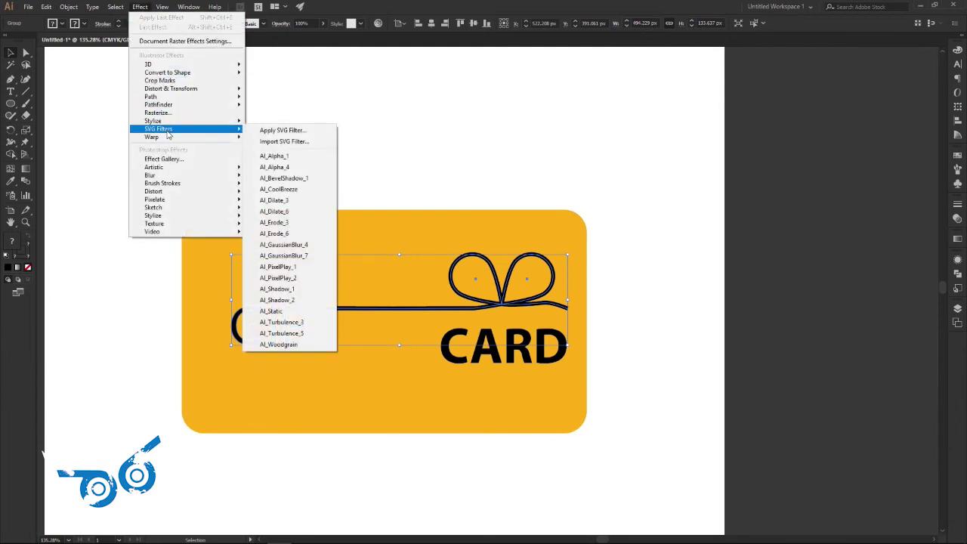
{"action": "mouse_move", "coordinate": [153, 121]}
{"action": "left_click", "coordinate": [292, 124]}
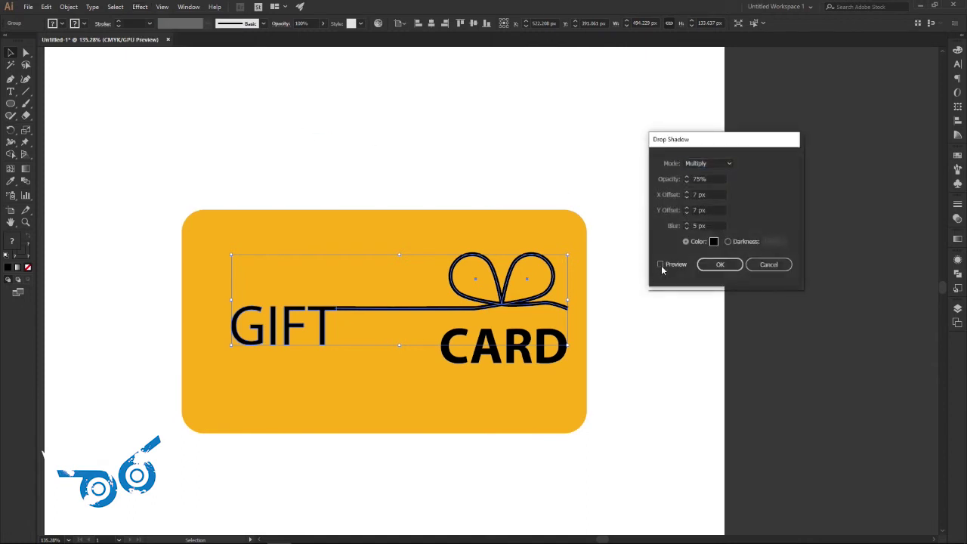
{"action": "left_click", "coordinate": [660, 265]}
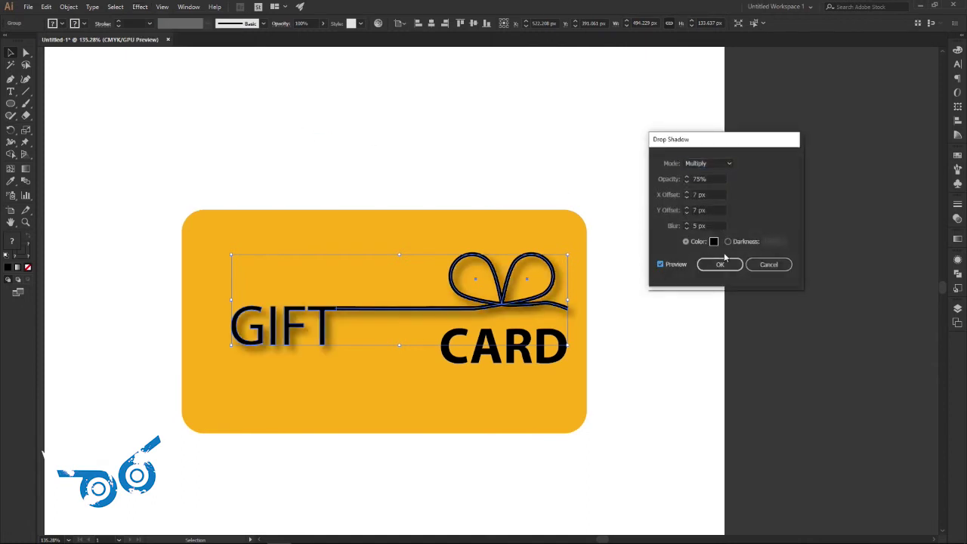
{"action": "left_click", "coordinate": [686, 213]}
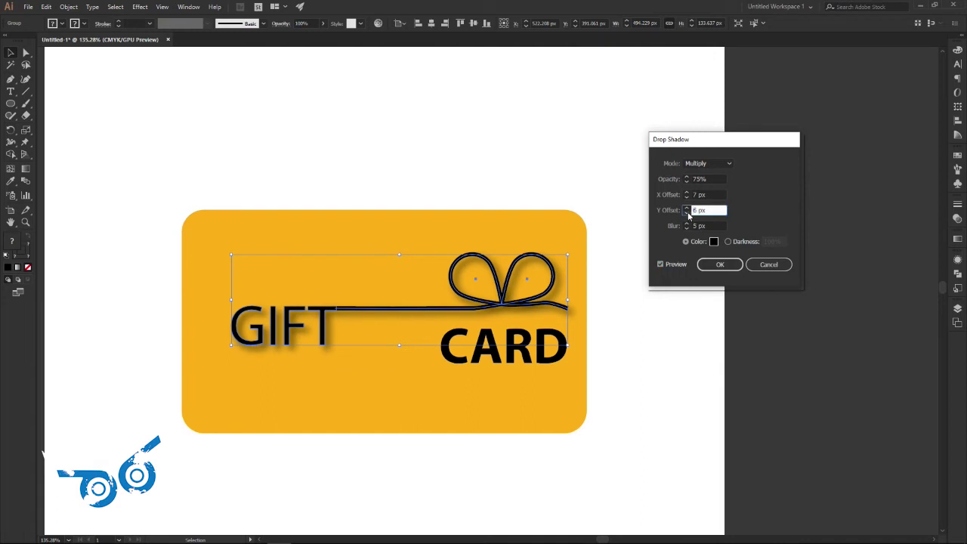
{"action": "left_click", "coordinate": [686, 198]}
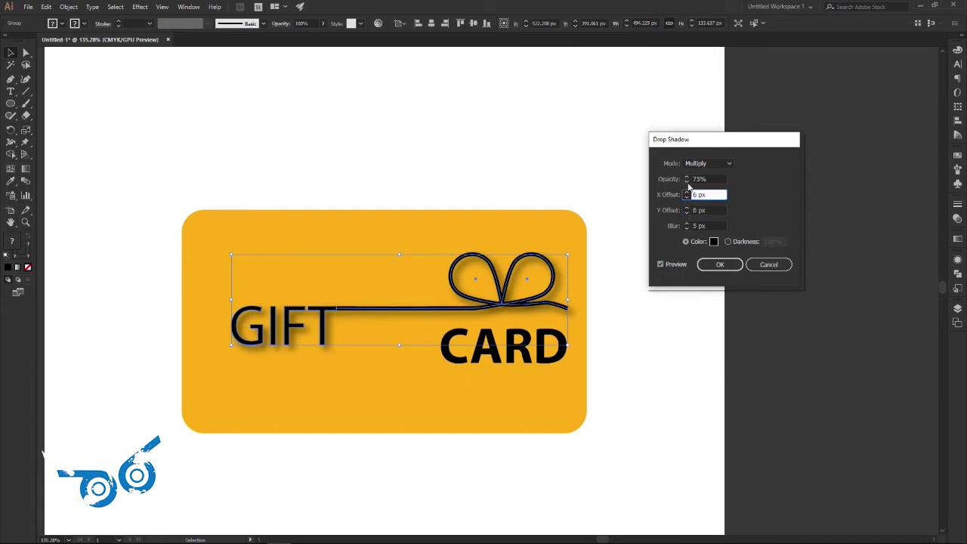
{"action": "left_click", "coordinate": [709, 178]}
{"action": "type", "text": "50"}
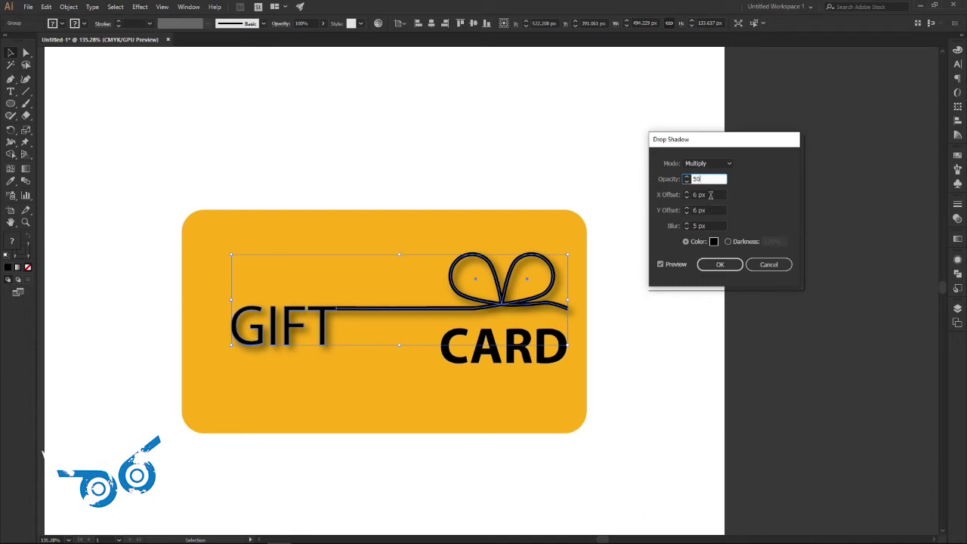
{"action": "left_click", "coordinate": [710, 195]}
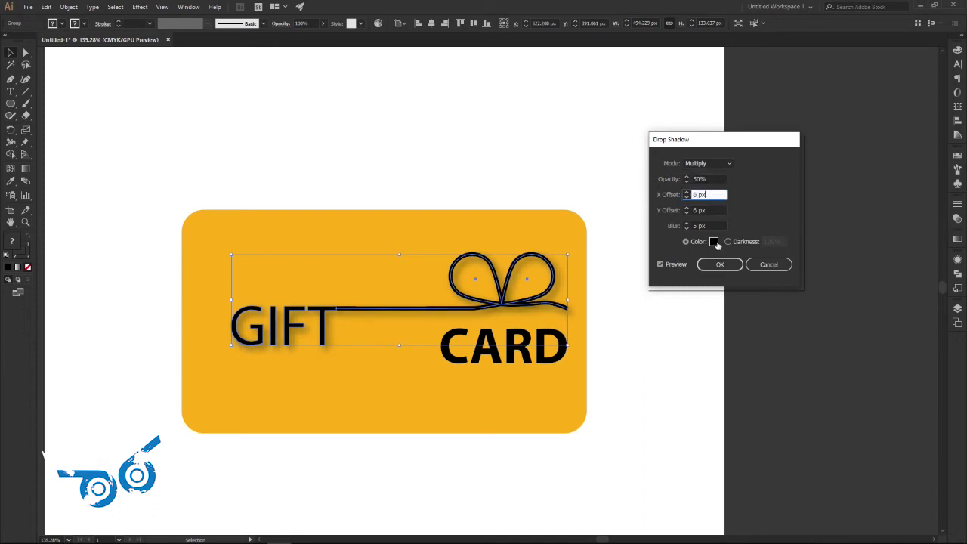
- Pick a deep orange colour for the drop shadow
{"action": "left_click", "coordinate": [714, 242]}
{"action": "left_click_drag", "start_coordinate": [124, 149], "coordinate": [200, 123]}
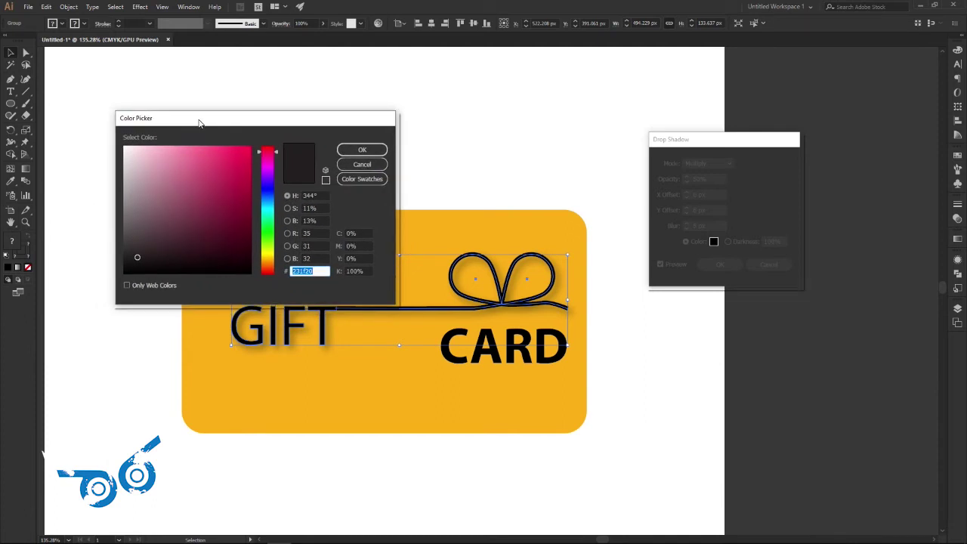
{"action": "left_click_drag", "start_coordinate": [200, 123], "coordinate": [205, 122]}
{"action": "left_click", "coordinate": [275, 266]}
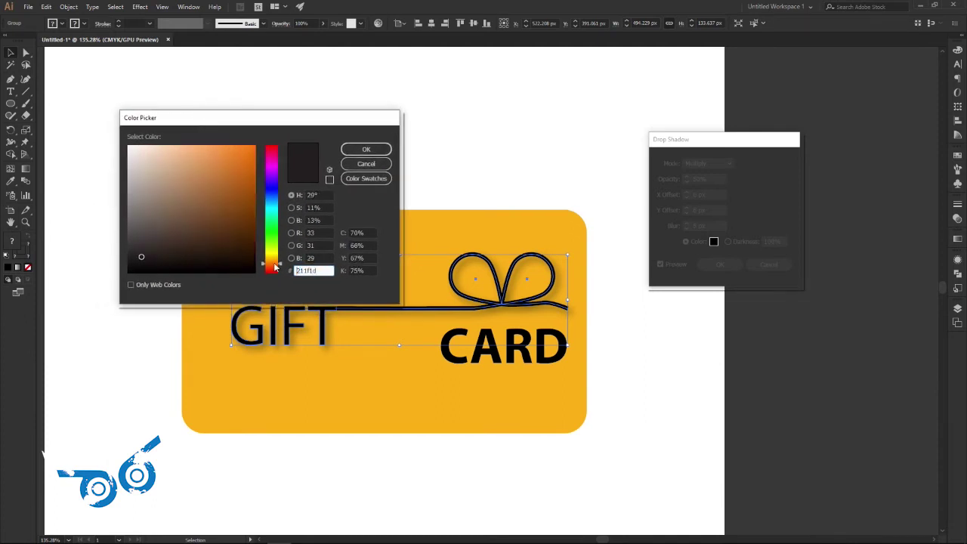
{"action": "left_click_drag", "start_coordinate": [274, 266], "coordinate": [275, 262]}
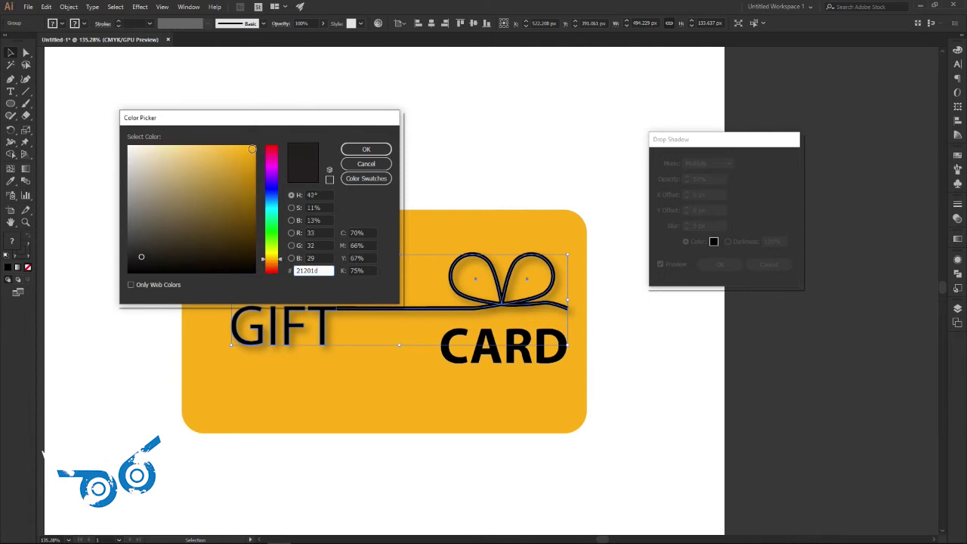
{"action": "left_click_drag", "start_coordinate": [252, 149], "coordinate": [258, 161]}
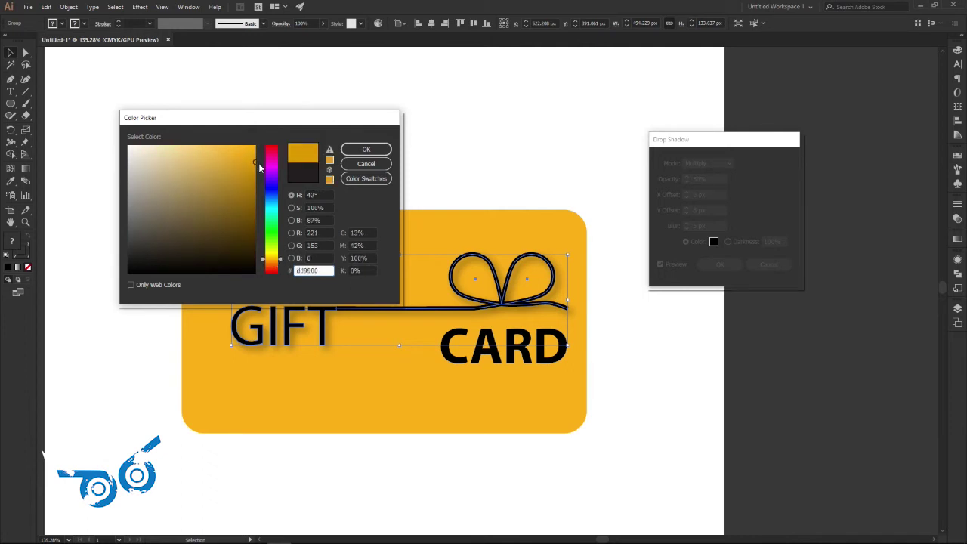
{"action": "left_click", "coordinate": [365, 149]}
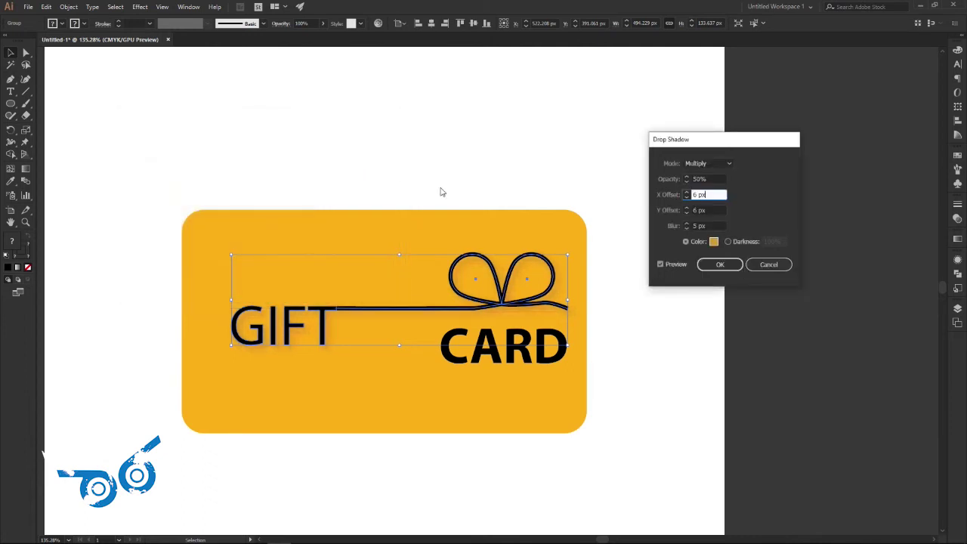
{"action": "left_click", "coordinate": [713, 242]}
{"action": "left_click_drag", "start_coordinate": [278, 260], "coordinate": [278, 264]}
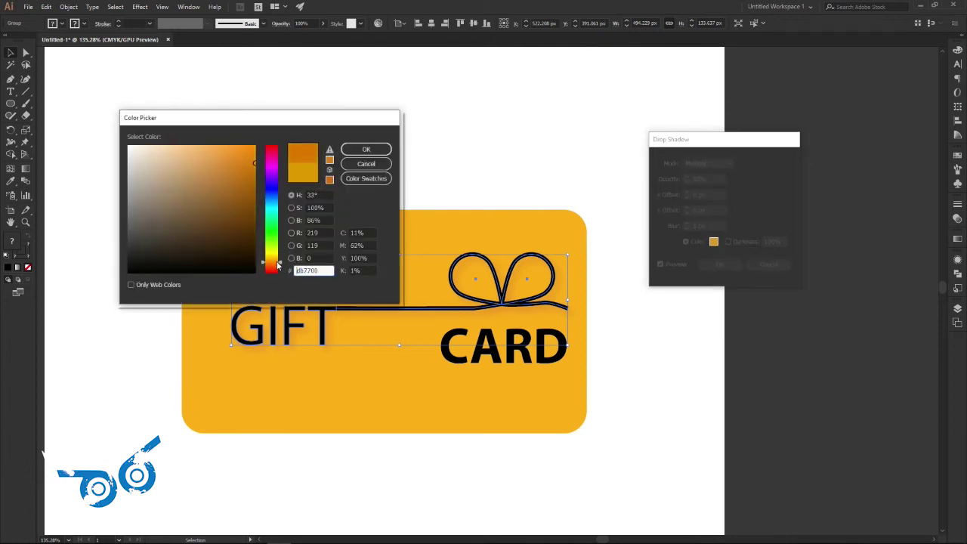
{"action": "left_click", "coordinate": [368, 152]}
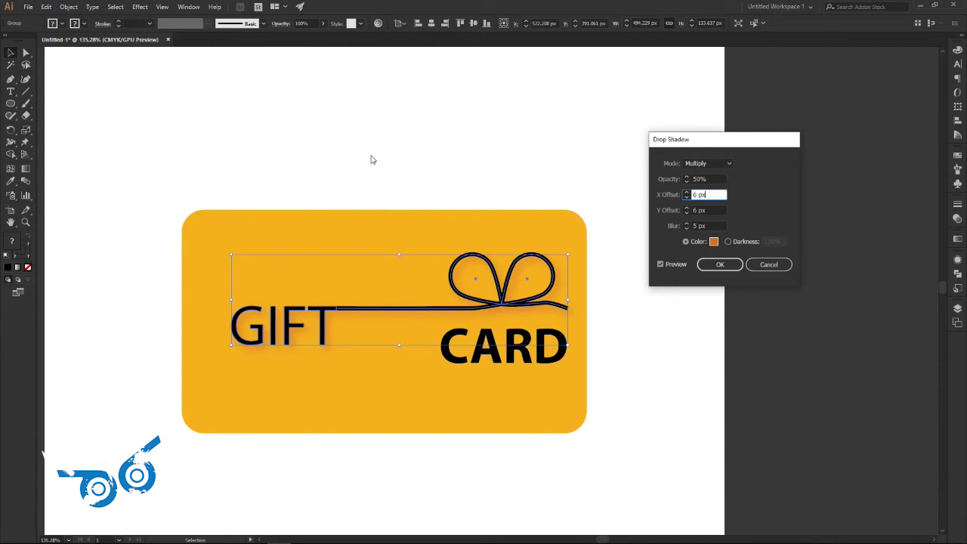
- Set shadow opacity to 70%, darken the orange slightly, and apply the drop shadow
{"action": "key", "text": "shift+Tab"}
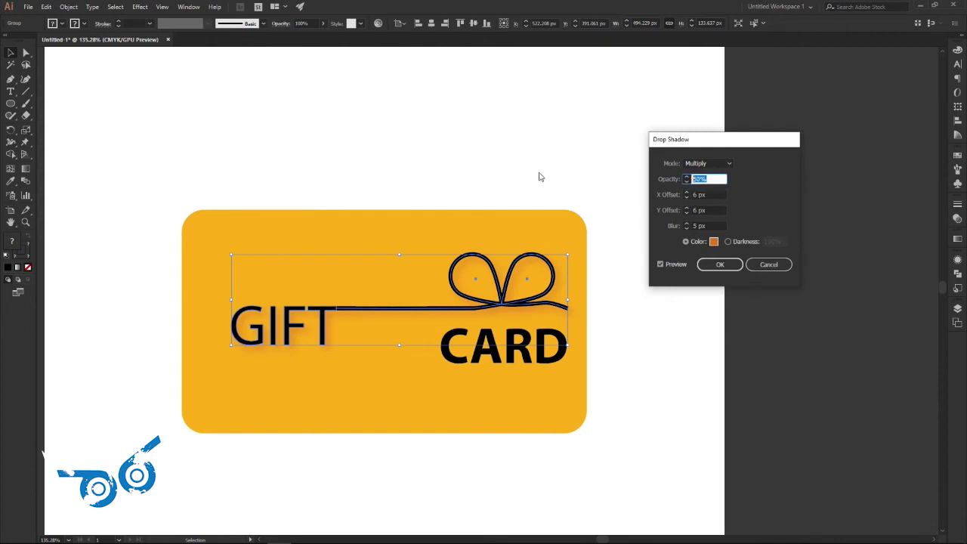
{"action": "type", "text": "70"}
{"action": "key", "text": "Tab"}
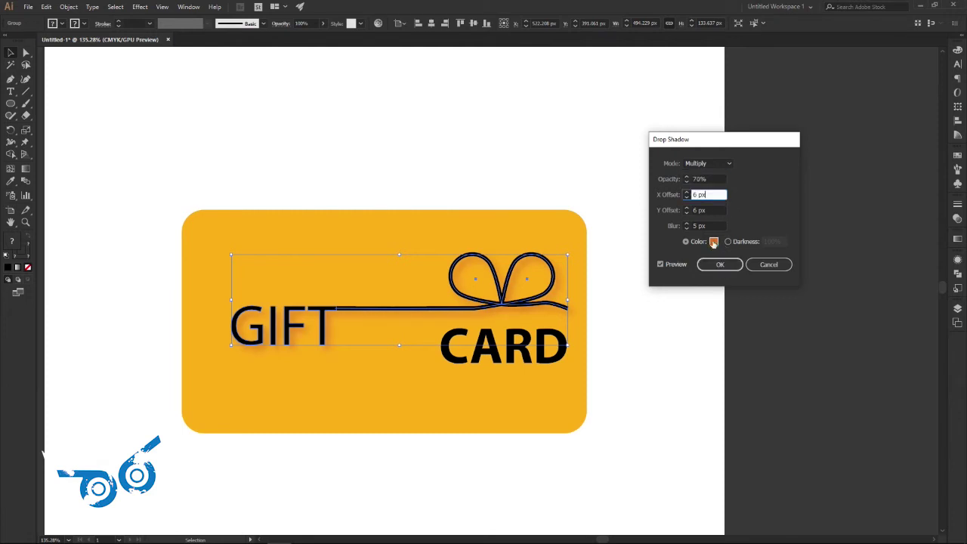
{"action": "left_click", "coordinate": [713, 241]}
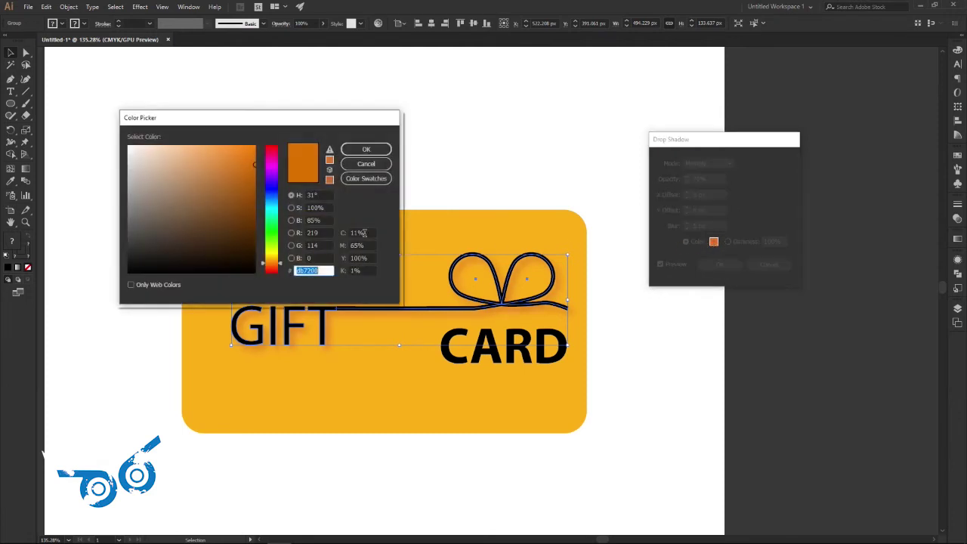
{"action": "left_click", "coordinate": [253, 176]}
{"action": "left_click", "coordinate": [352, 150]}
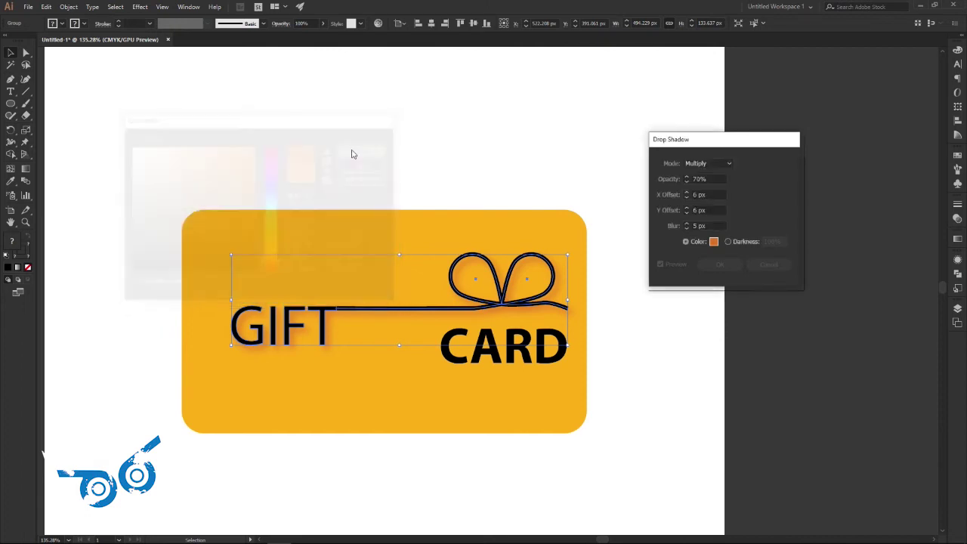
{"action": "left_click", "coordinate": [720, 266]}
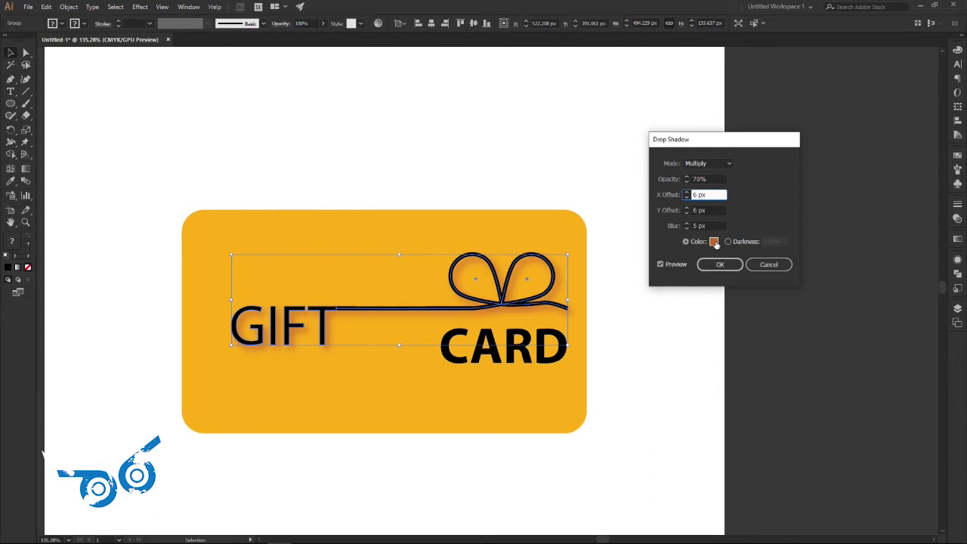
{"action": "left_click", "coordinate": [720, 264]}
{"action": "left_click", "coordinate": [706, 362]}
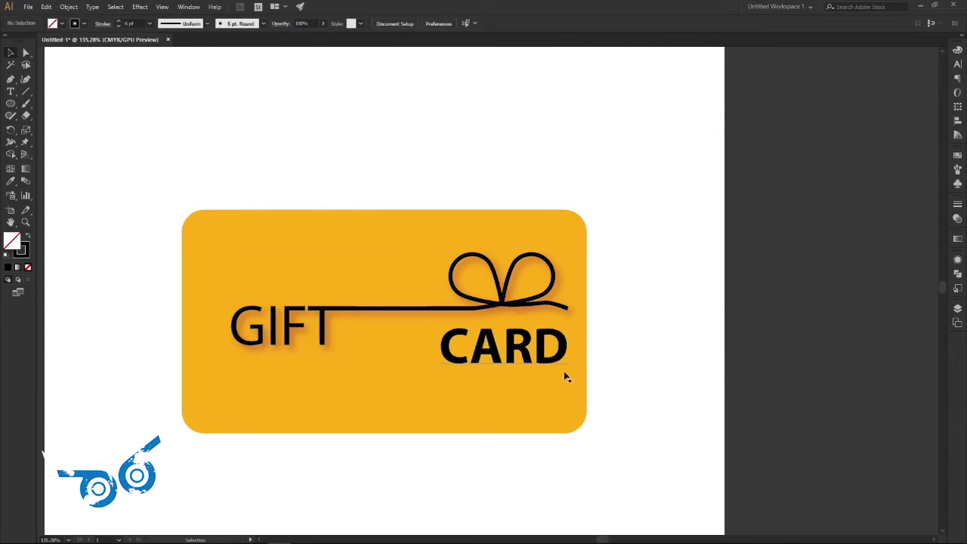
- Apply the same orange drop shadow to the CARD text
{"action": "left_click", "coordinate": [542, 359]}
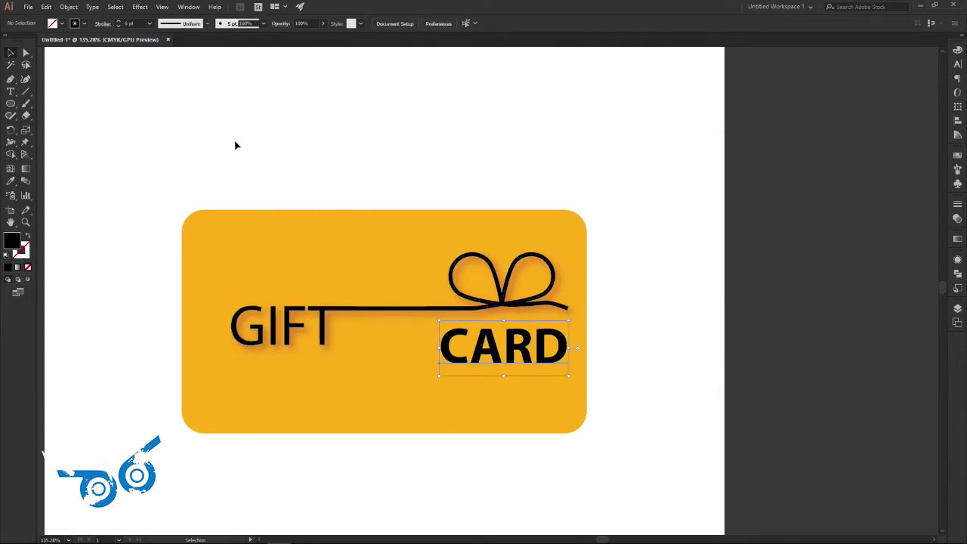
{"action": "left_click", "coordinate": [139, 7]}
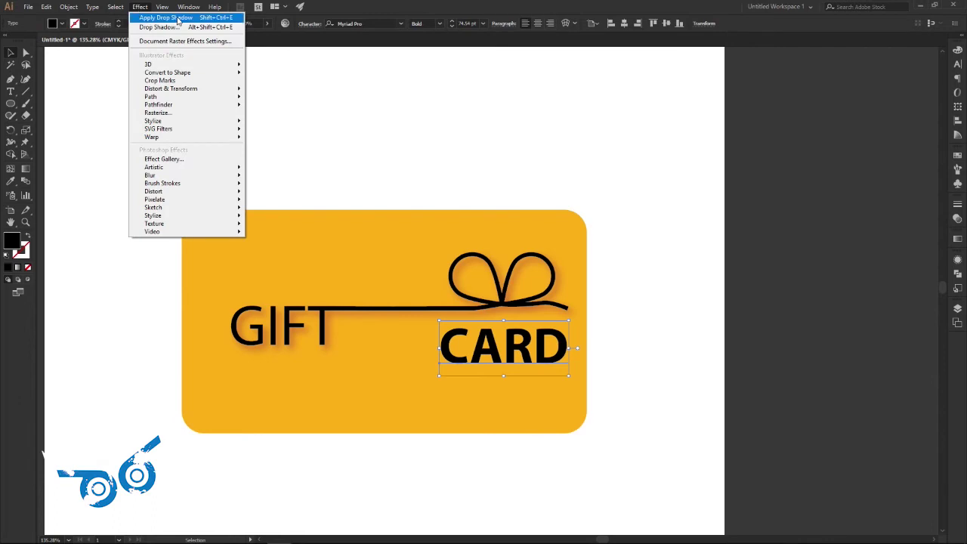
{"action": "left_click", "coordinate": [172, 16]}
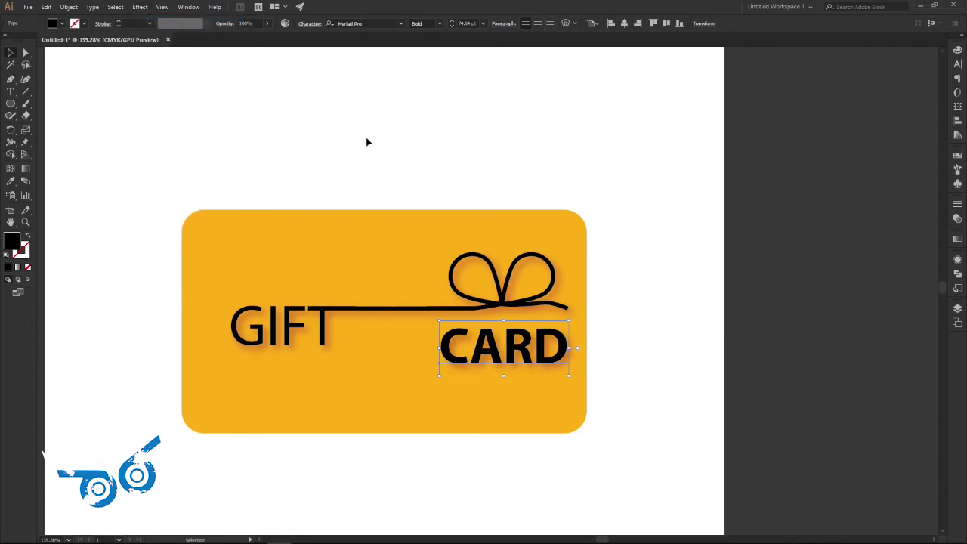
- Nudge CARD together with GIFT, ribbon and bow one step left, then deselect
{"action": "left_click", "coordinate": [551, 307], "text": "shift"}
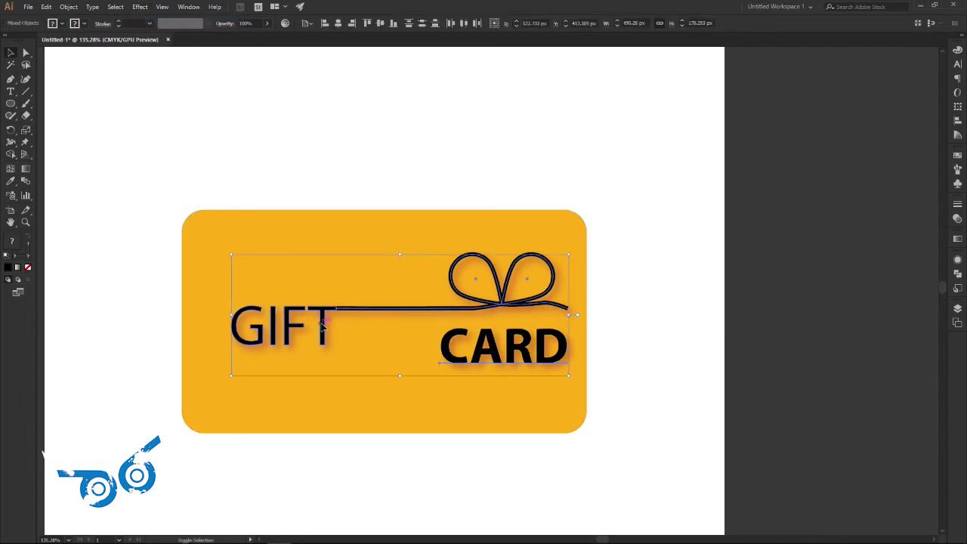
{"action": "key", "text": "Left"}
{"action": "key", "text": "Left"}
{"action": "key", "text": "Left"}
{"action": "key", "text": "Left"}
{"action": "key", "text": "Left"}
{"action": "key", "text": "Left"}
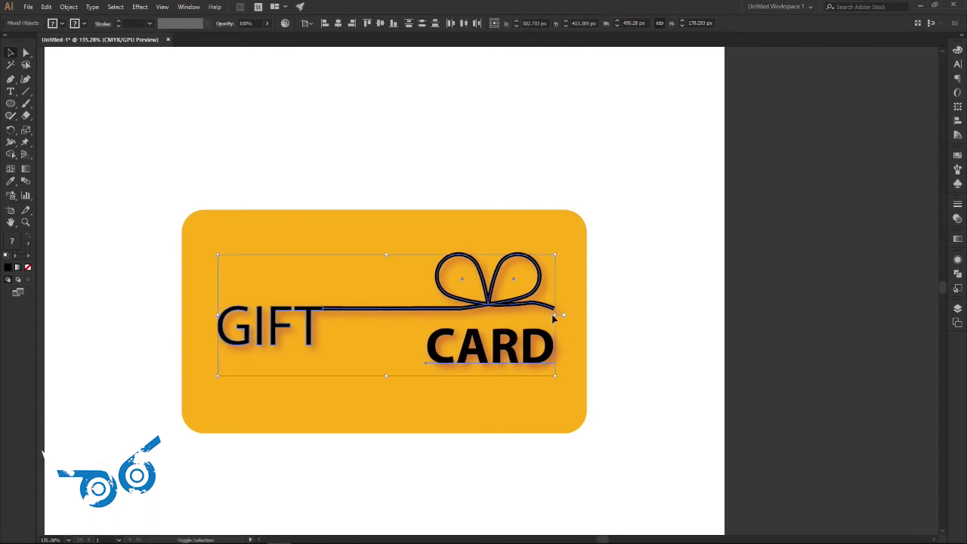
{"action": "key", "text": "Left"}
{"action": "key", "text": "Left"}
{"action": "key", "text": "Left"}
{"action": "key", "text": "Left"}
{"action": "key", "text": "Left"}
{"action": "key", "text": "Left"}
{"action": "key", "text": "Left"}
{"action": "key", "text": "Right"}
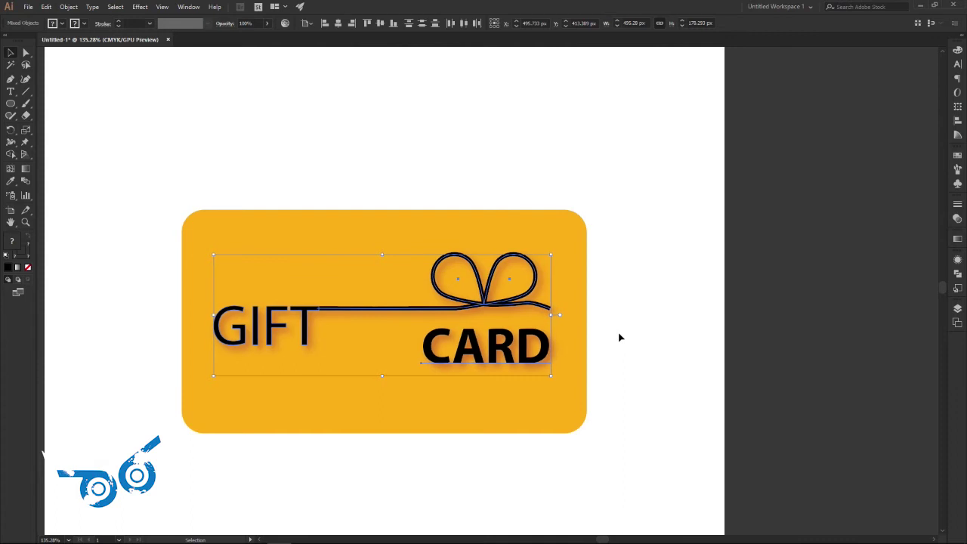
{"action": "left_click", "coordinate": [619, 336]}
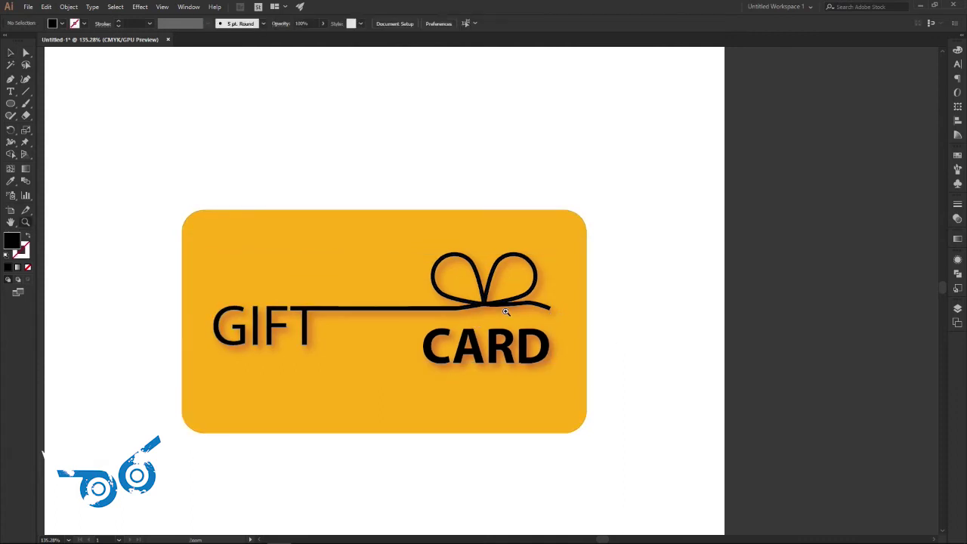
{"action": "scroll", "coordinate": [463, 333], "scroll_direction": "down", "scroll_amount": 3}
{"action": "scroll", "coordinate": [459, 341], "scroll_direction": "up", "scroll_amount": 2}
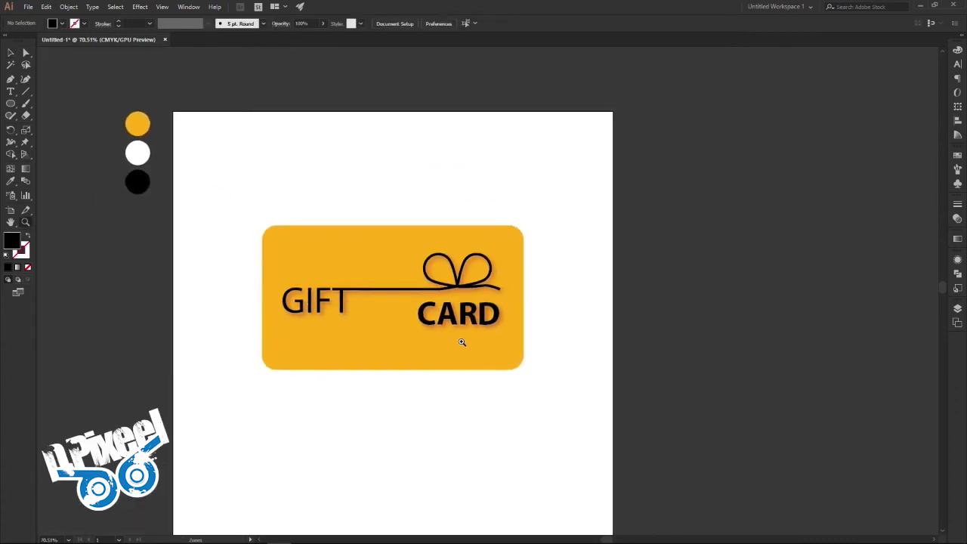
{"action": "scroll", "coordinate": [470, 322], "scroll_direction": "up", "scroll_amount": 1}
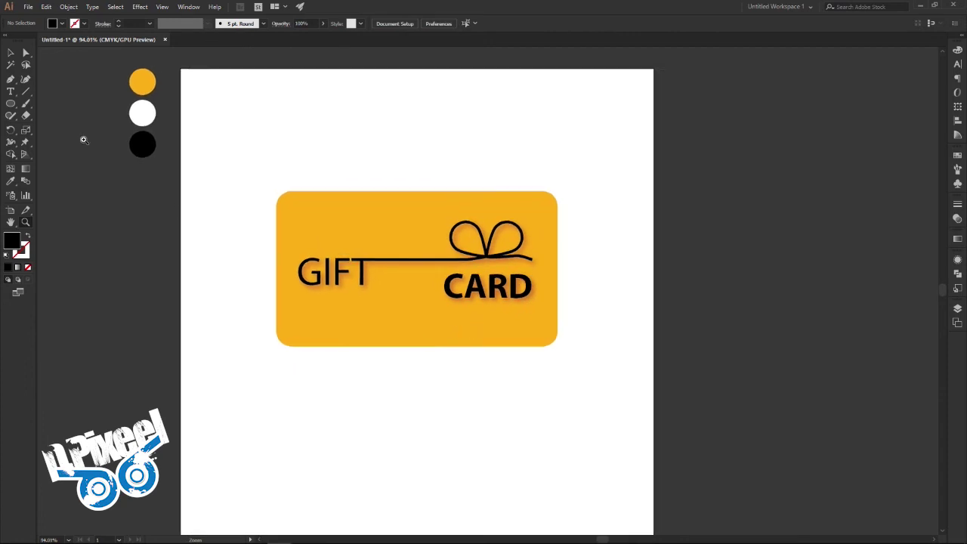
{"action": "left_click", "coordinate": [10, 53]}
- On a new layer, draw a thin black triangle just under the card's bottom edge and select it
{"action": "left_click", "coordinate": [957, 309]}
{"action": "left_click", "coordinate": [913, 469]}
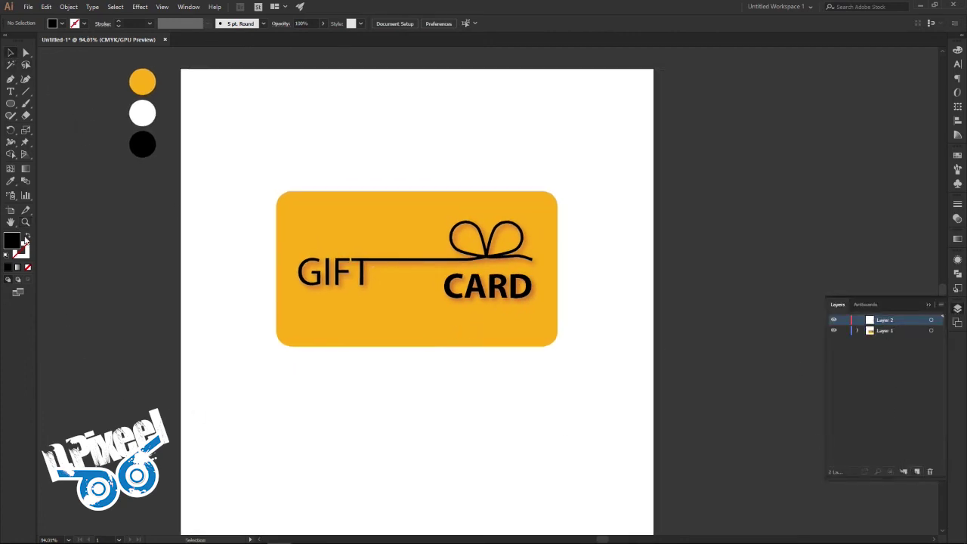
{"action": "left_click", "coordinate": [11, 79]}
{"action": "left_click", "coordinate": [416, 347]}
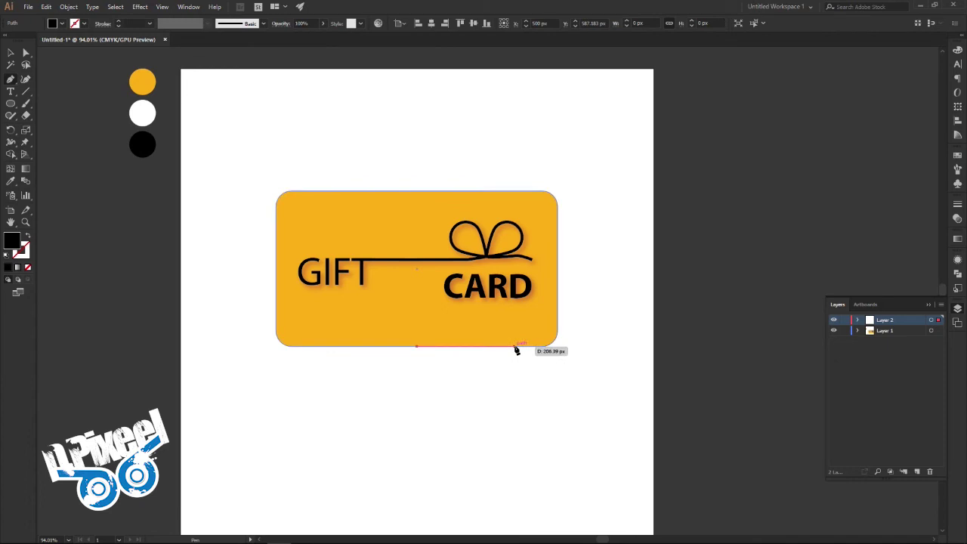
{"action": "left_click", "coordinate": [516, 349]}
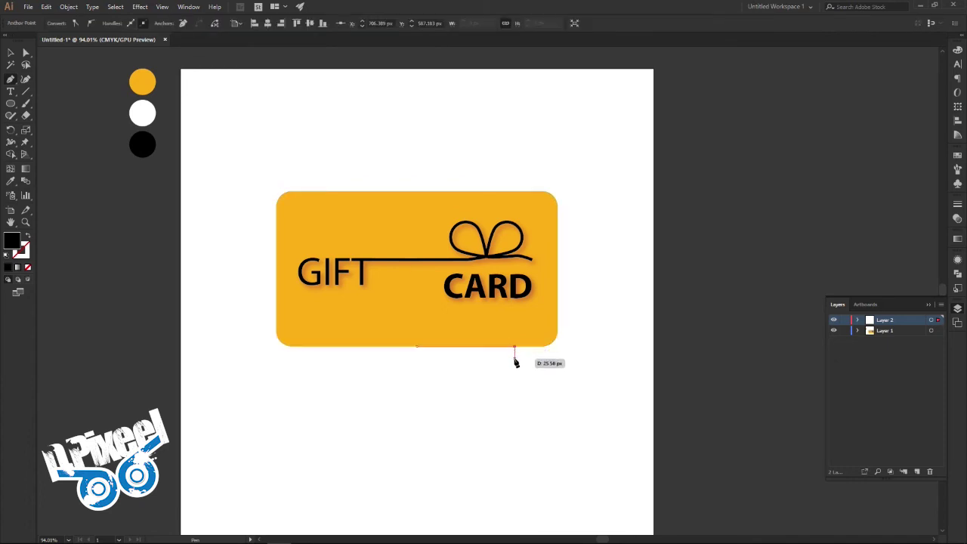
{"action": "left_click", "coordinate": [516, 361]}
{"action": "left_click", "coordinate": [417, 347]}
{"action": "key", "text": "v"}
{"action": "left_click", "coordinate": [539, 395]}
{"action": "left_click_drag", "start_coordinate": [562, 377], "coordinate": [514, 355]}
{"action": "left_click", "coordinate": [139, 7]}
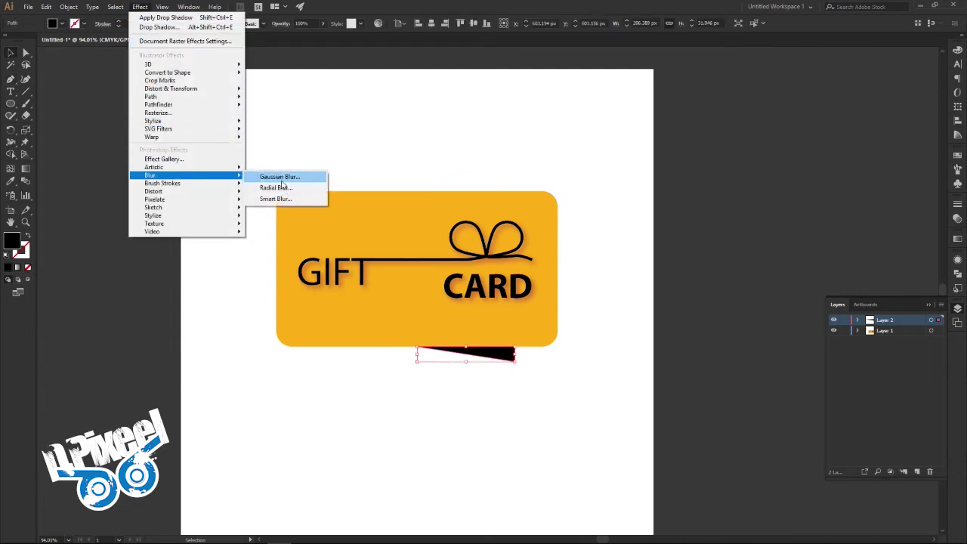
- Apply a Gaussian Blur of radius 30 to the black wedge
{"action": "mouse_move", "coordinate": [150, 175]}
{"action": "left_click", "coordinate": [279, 179]}
{"action": "left_click", "coordinate": [680, 153]}
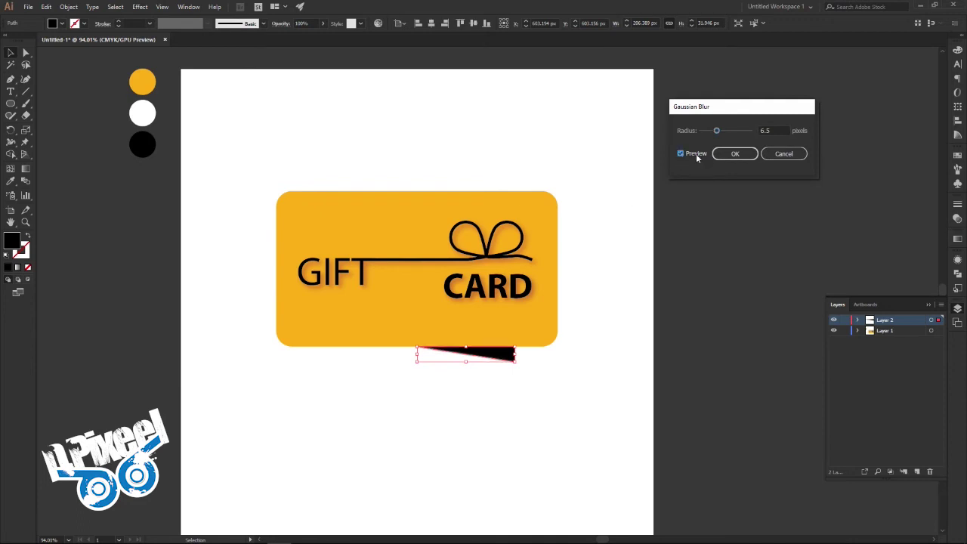
{"action": "left_click_drag", "start_coordinate": [724, 133], "coordinate": [735, 133]}
{"action": "left_click_drag", "start_coordinate": [733, 133], "coordinate": [730, 133]}
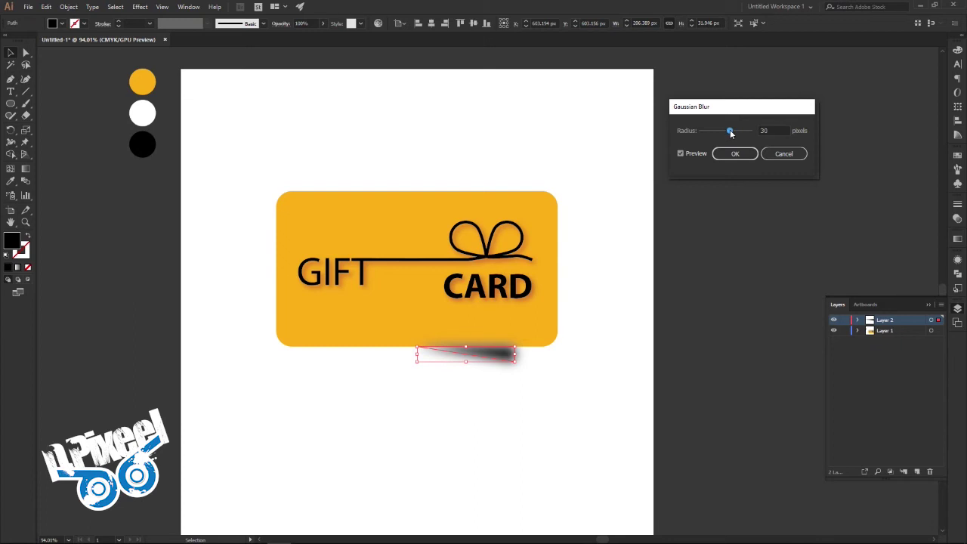
{"action": "left_click", "coordinate": [736, 154]}
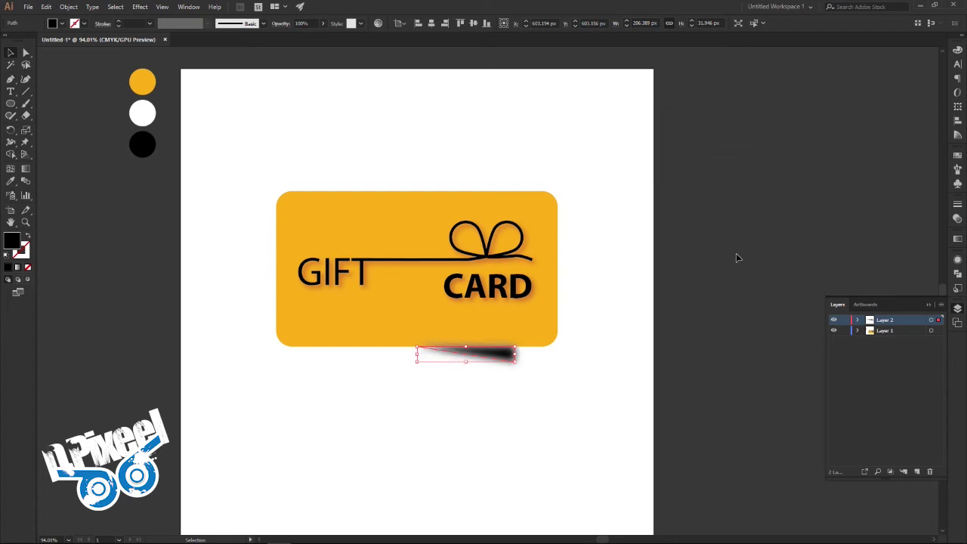
- Set the wedge's blend mode to Multiply with 40% opacity
{"action": "left_click", "coordinate": [956, 205]}
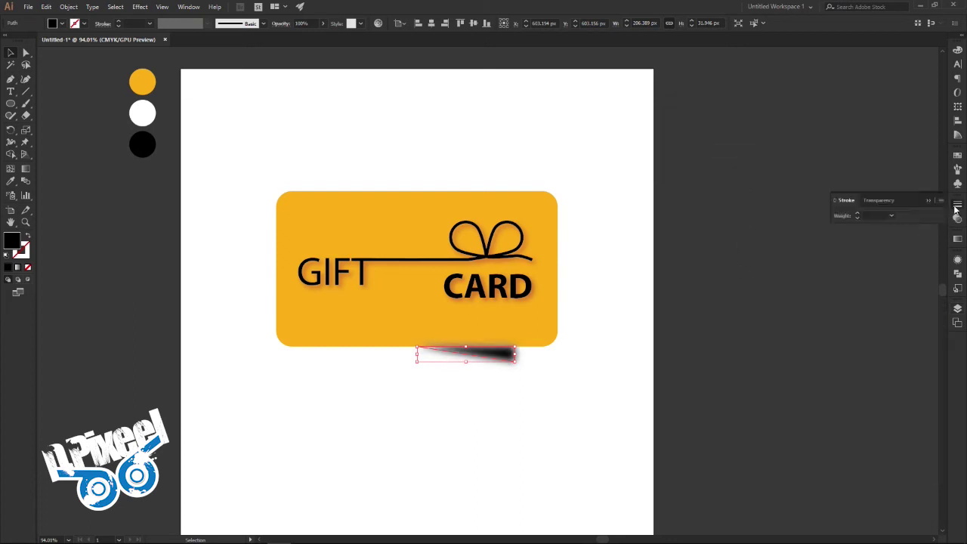
{"action": "left_click", "coordinate": [878, 200]}
{"action": "left_click", "coordinate": [861, 216]}
{"action": "key", "text": "Escape"}
{"action": "key", "text": "Down"}
{"action": "key", "text": "Down"}
{"action": "left_click", "coordinate": [914, 216]}
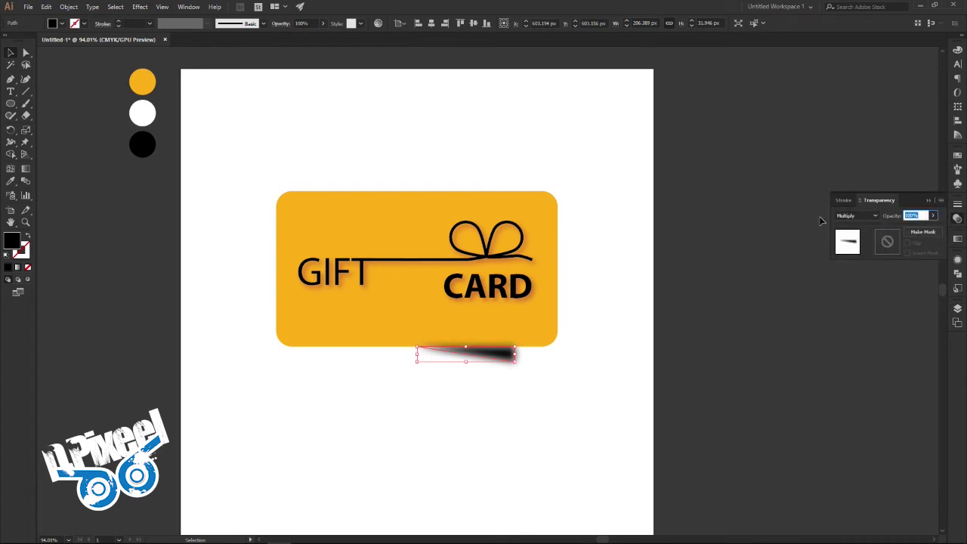
{"action": "type", "text": "30"}
{"action": "key", "text": "Return"}
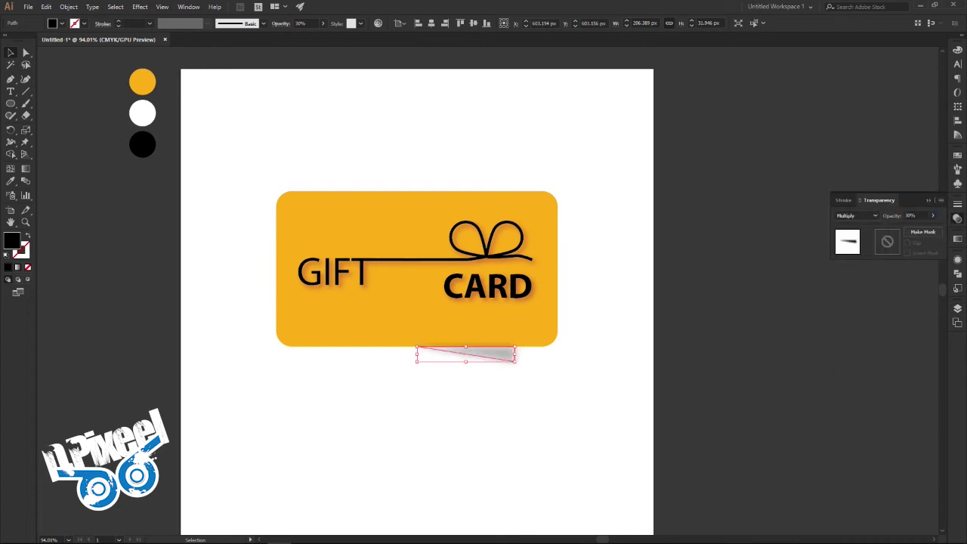
{"action": "left_click", "coordinate": [921, 216]}
{"action": "type", "text": "40"}
{"action": "key", "text": "Return"}
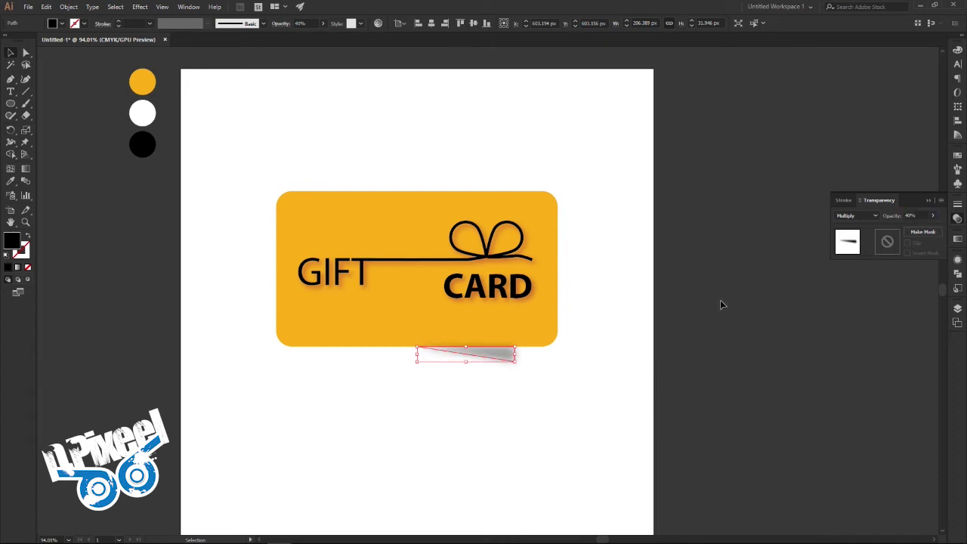
{"action": "left_click", "coordinate": [720, 301]}
{"action": "left_click", "coordinate": [956, 309]}
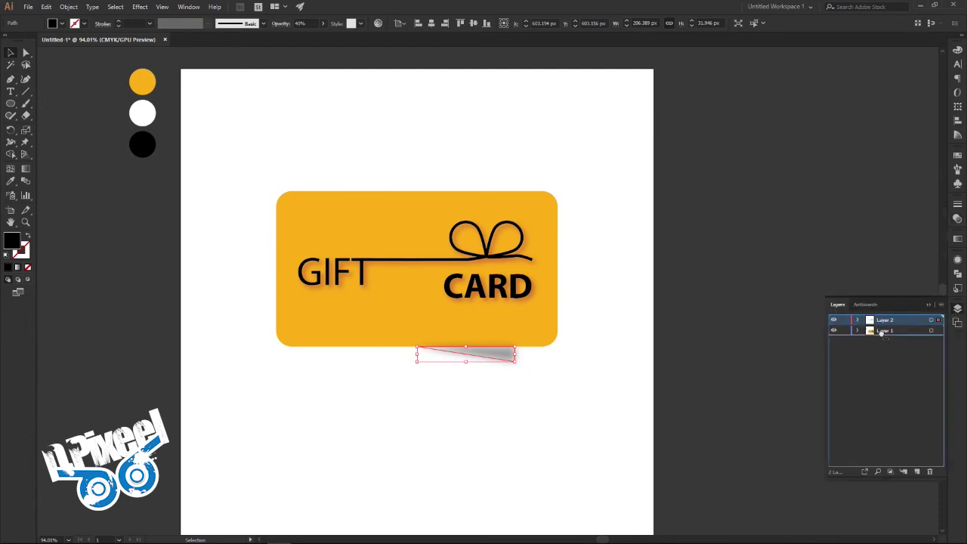
- Nudge the blurred shadow up one step
{"action": "key", "text": "Up"}
{"action": "key", "text": "Up"}
{"action": "key", "text": "Up"}
{"action": "left_click", "coordinate": [637, 404]}
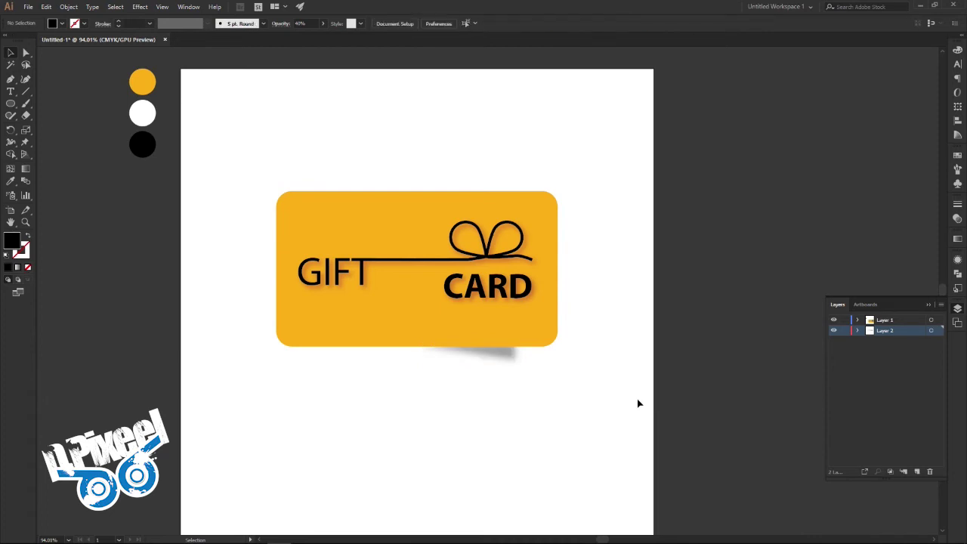
{"action": "left_click", "coordinate": [500, 356]}
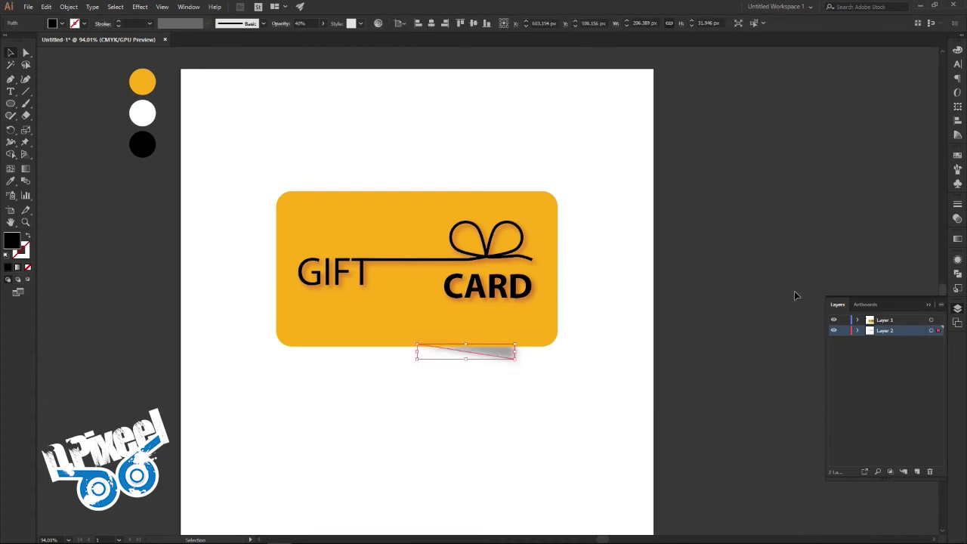
- Lower the shadow's Gaussian Blur radius to 21.5 pixels via the Appearance panel
{"action": "left_click", "coordinate": [956, 275]}
{"action": "scroll", "coordinate": [876, 290], "scroll_direction": "down", "scroll_amount": 2}
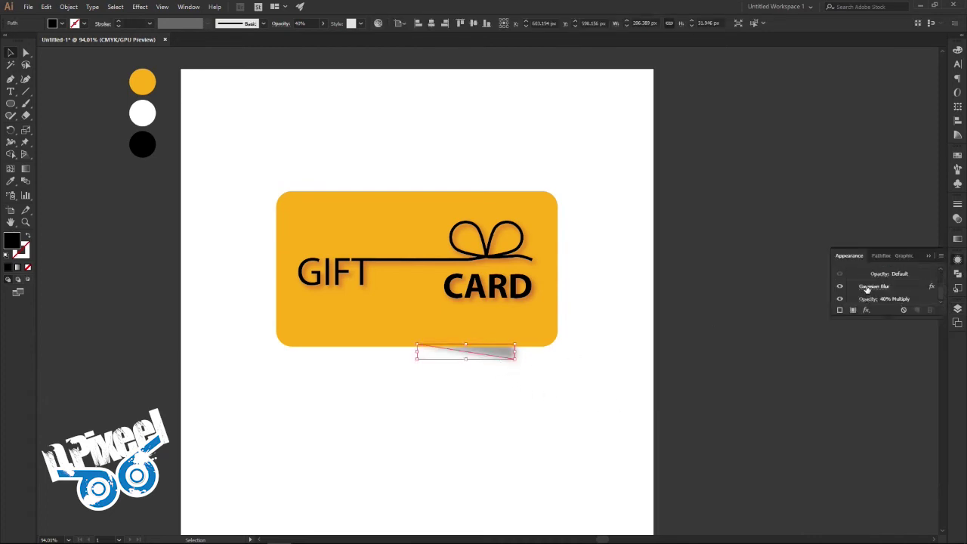
{"action": "left_click", "coordinate": [873, 286]}
{"action": "left_click", "coordinate": [679, 154]}
{"action": "left_click_drag", "start_coordinate": [728, 131], "coordinate": [726, 134]}
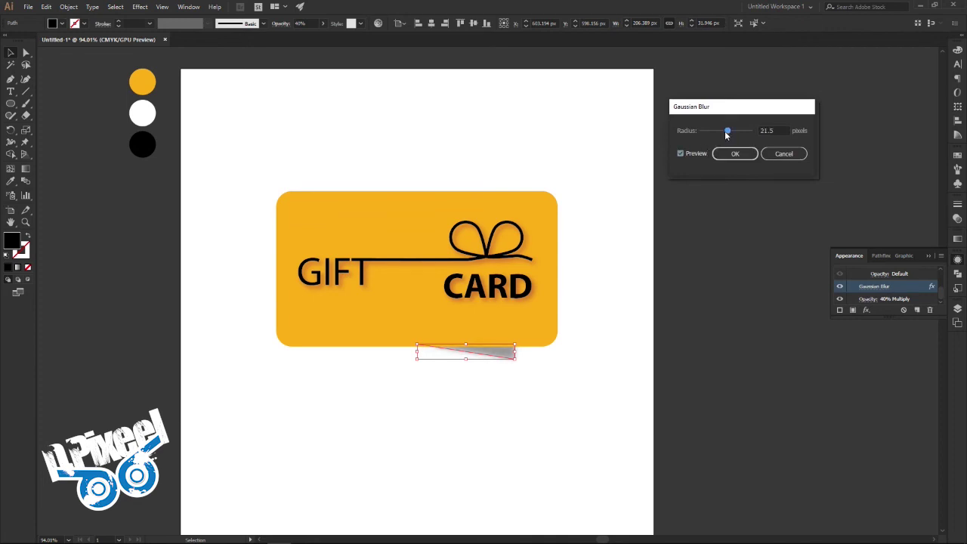
{"action": "left_click", "coordinate": [734, 154]}
{"action": "left_click", "coordinate": [725, 242]}
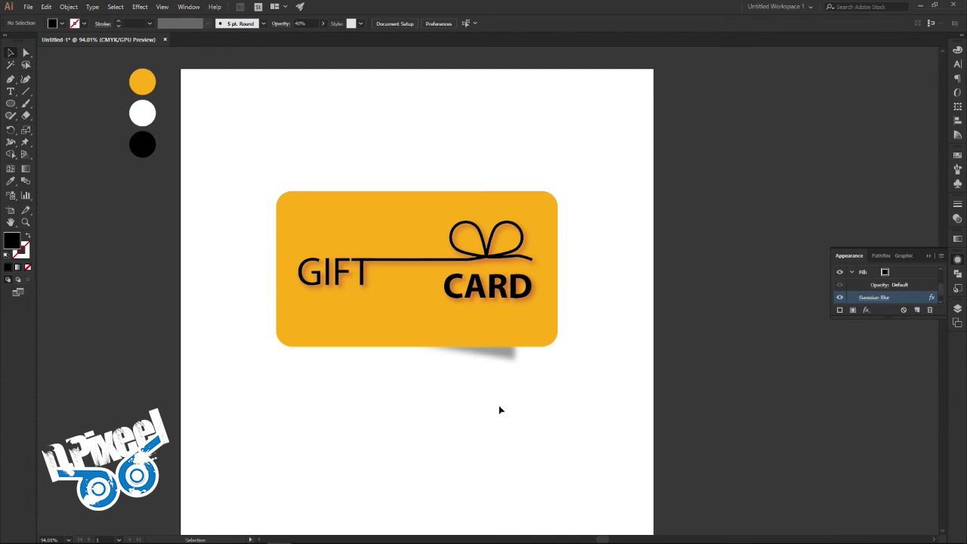
{"action": "left_click", "coordinate": [492, 353]}
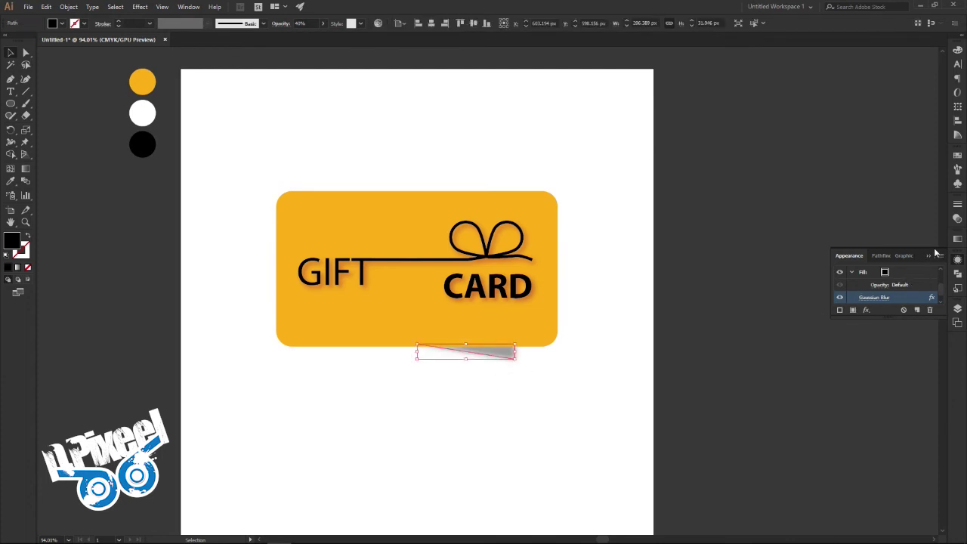
- Lower the shadow's opacity to 30%
{"action": "left_click", "coordinate": [957, 218]}
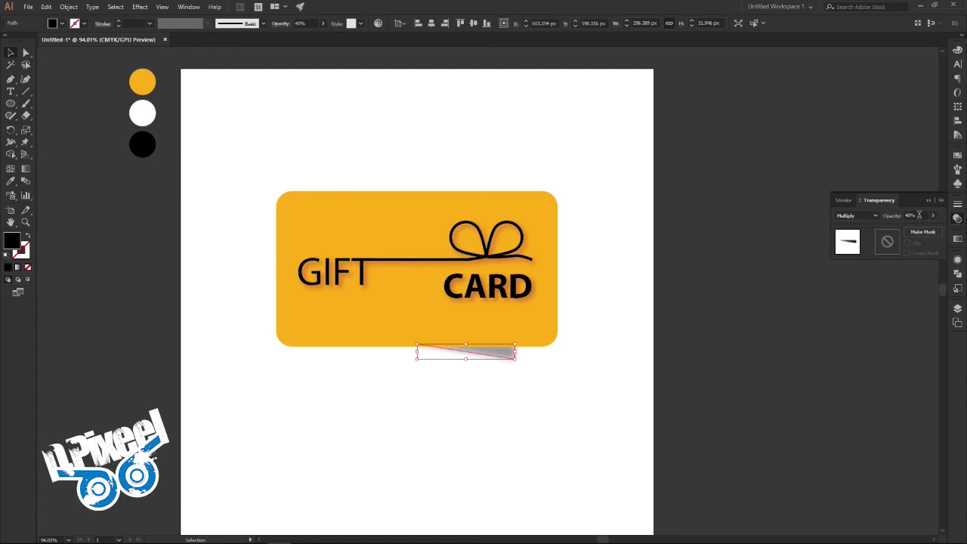
{"action": "left_click", "coordinate": [918, 215]}
{"action": "type", "text": "30"}
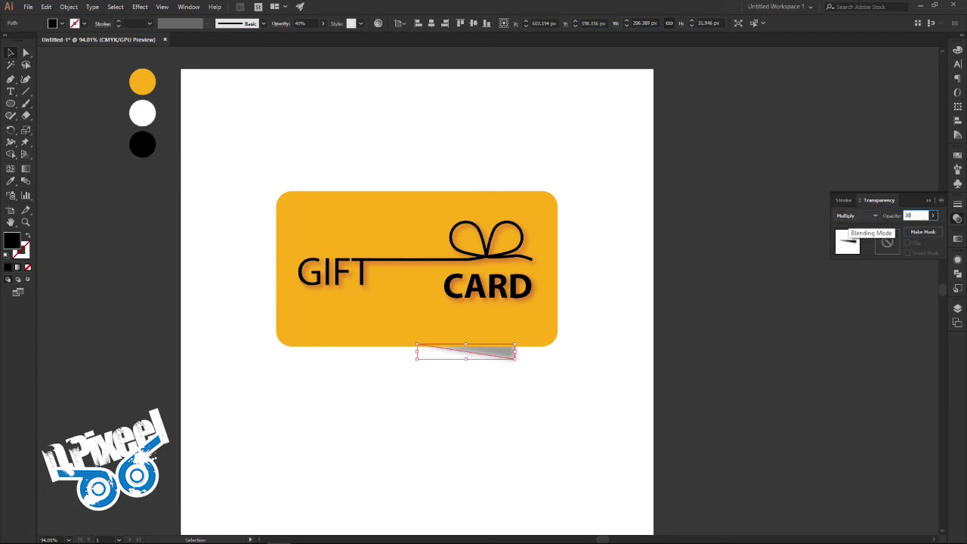
{"action": "key", "text": "Return"}
- Stretch the shadow's right end outward to about 284 px wide
{"action": "left_click", "coordinate": [727, 379]}
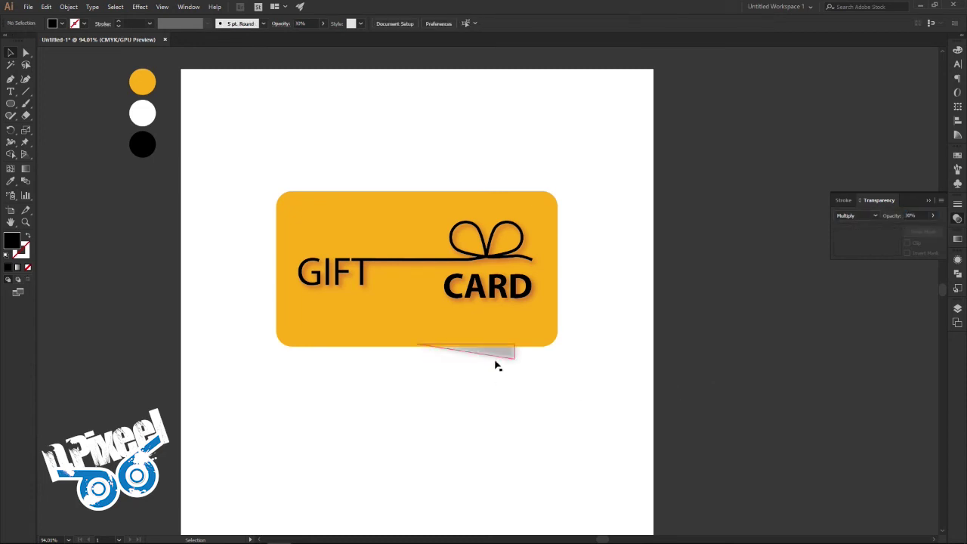
{"action": "left_click", "coordinate": [519, 366]}
{"action": "left_click_drag", "start_coordinate": [517, 352], "coordinate": [529, 352]}
{"action": "left_click", "coordinate": [648, 429]}
{"action": "left_click", "coordinate": [519, 366]}
{"action": "left_click_drag", "start_coordinate": [530, 352], "coordinate": [547, 352]}
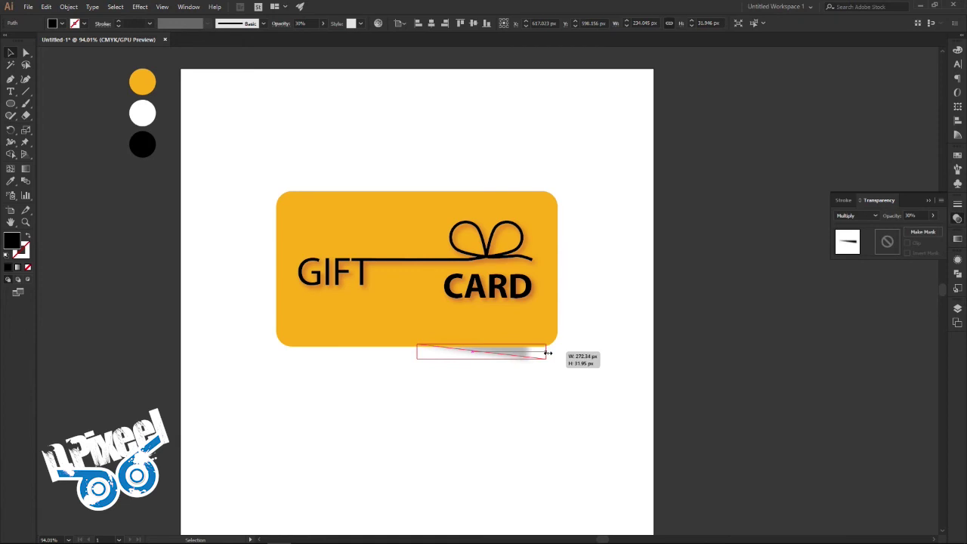
{"action": "left_click", "coordinate": [598, 384]}
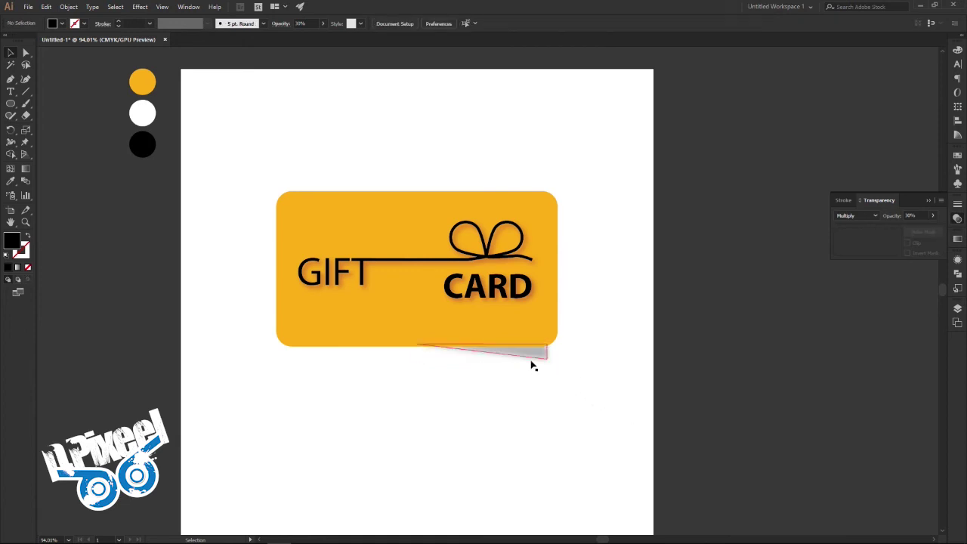
{"action": "left_click", "coordinate": [534, 364]}
{"action": "left_click_drag", "start_coordinate": [548, 353], "coordinate": [537, 351]}
{"action": "left_click", "coordinate": [653, 436]}
{"action": "left_click", "coordinate": [531, 364]}
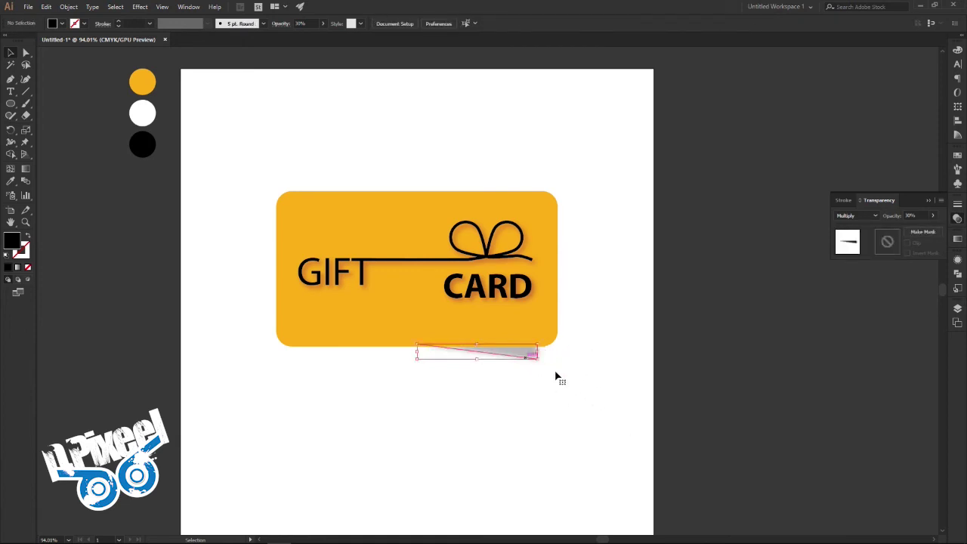
{"action": "left_click", "coordinate": [641, 395]}
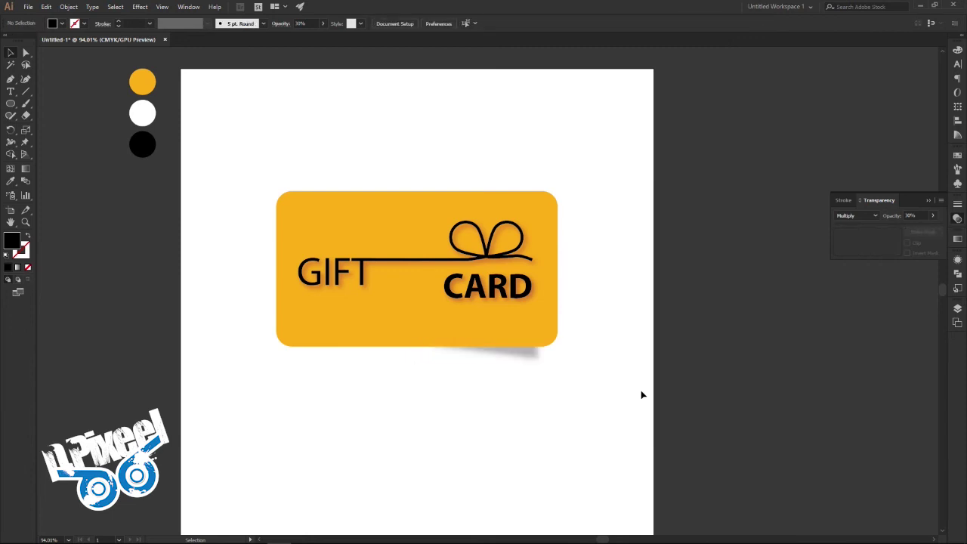
{"action": "left_click", "coordinate": [541, 367]}
- Copy the shadow and Paste in Front to make a duplicate on top
{"action": "left_click", "coordinate": [46, 7]}
{"action": "left_click", "coordinate": [63, 55]}
{"action": "left_click", "coordinate": [46, 7]}
{"action": "left_click", "coordinate": [73, 77]}
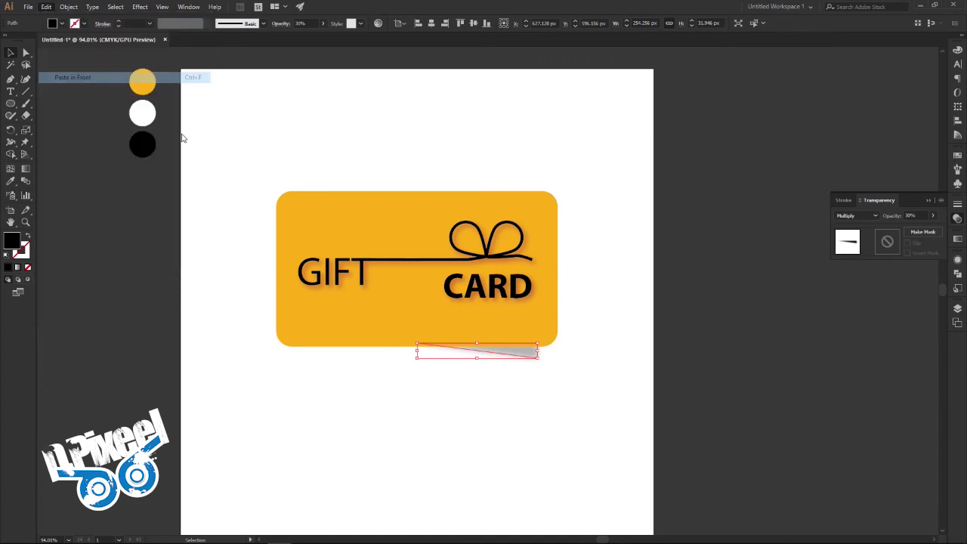
- Reflect the pasted shadow copy horizontally
{"action": "right_click", "coordinate": [526, 355]}
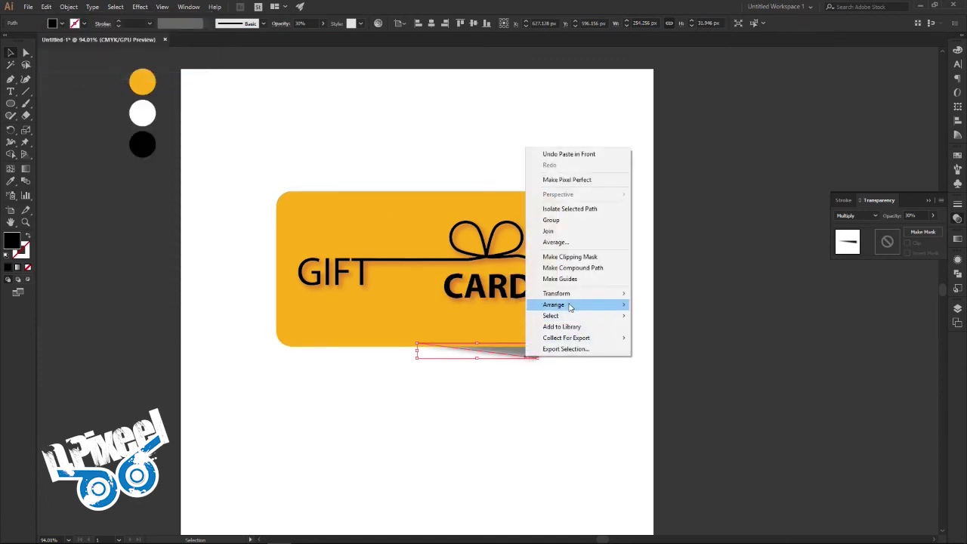
{"action": "mouse_move", "coordinate": [556, 293]}
{"action": "left_click", "coordinate": [669, 332]}
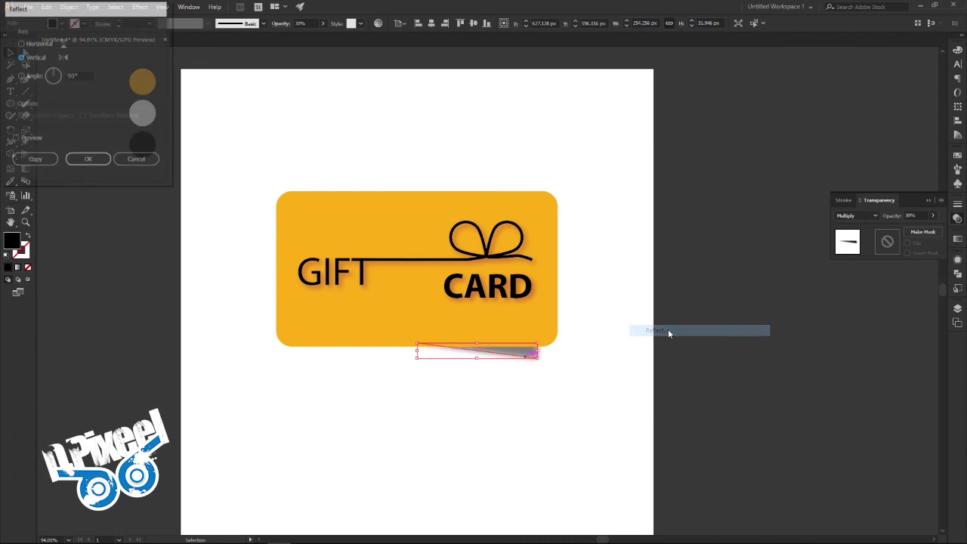
{"action": "key", "text": "Return"}
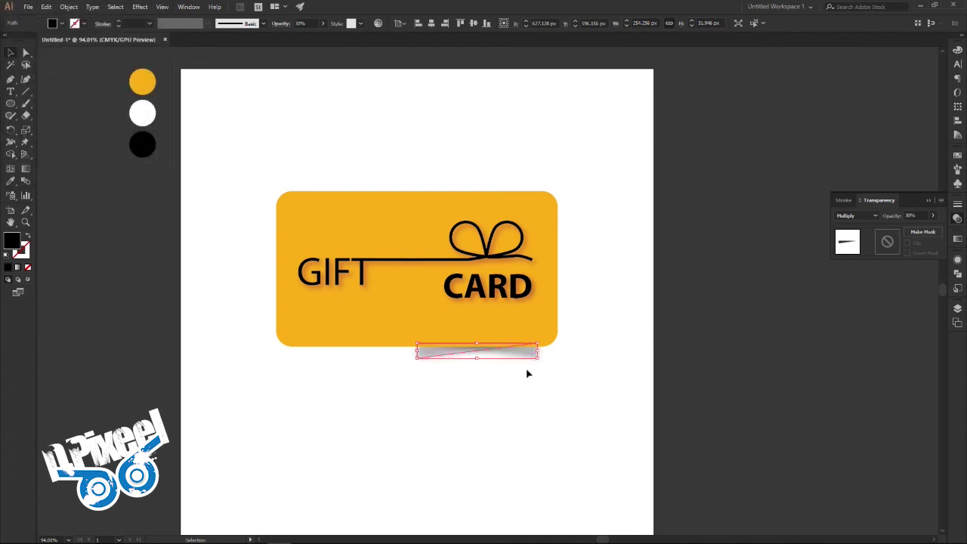
- Move the mirrored shadow left so it spans under the card's left half
{"action": "key", "text": "shift+Left"}
{"action": "key", "text": "shift+Left"}
{"action": "key", "text": "shift+Left"}
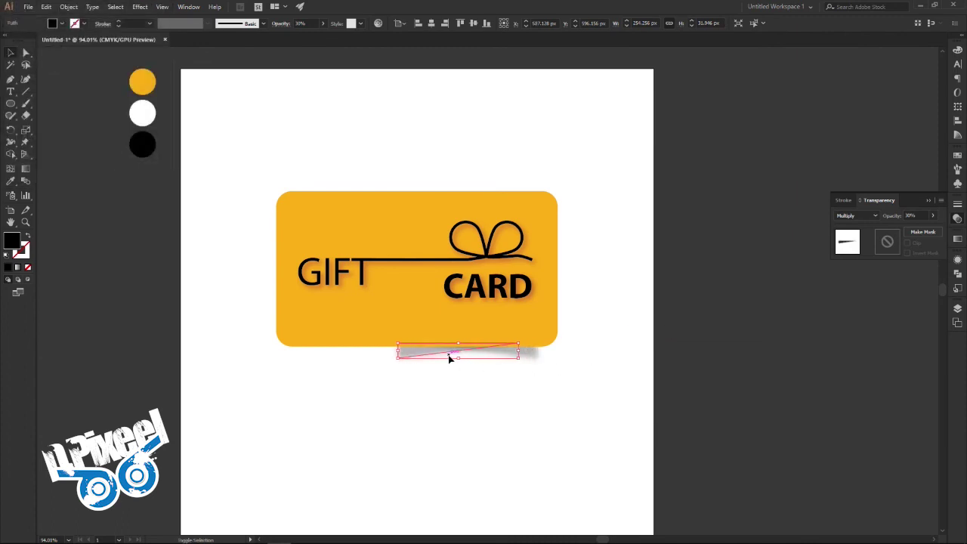
{"action": "key", "text": "shift+Left"}
{"action": "key", "text": "shift+Left"}
{"action": "key", "text": "shift+Left"}
{"action": "key", "text": "shift+Left"}
{"action": "key", "text": "shift+Left"}
{"action": "key", "text": "shift+Left"}
{"action": "key", "text": "shift+Left"}
{"action": "key", "text": "shift+Left"}
{"action": "key", "text": "shift+Left"}
{"action": "key", "text": "Left"}
{"action": "key", "text": "Left"}
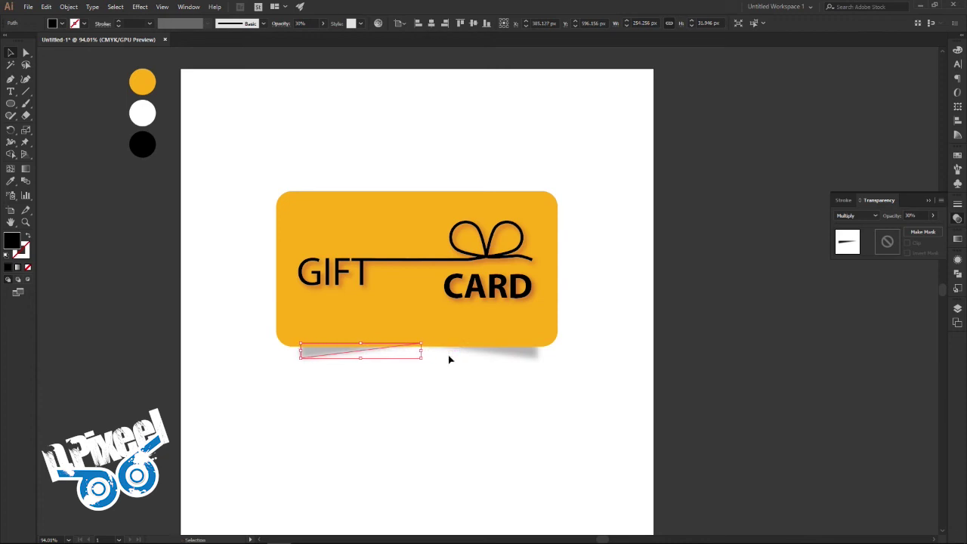
{"action": "key", "text": "Left"}
{"action": "key", "text": "Left"}
{"action": "left_click_drag", "start_coordinate": [335, 356], "coordinate": [335, 360]}
{"action": "left_click", "coordinate": [384, 406]}
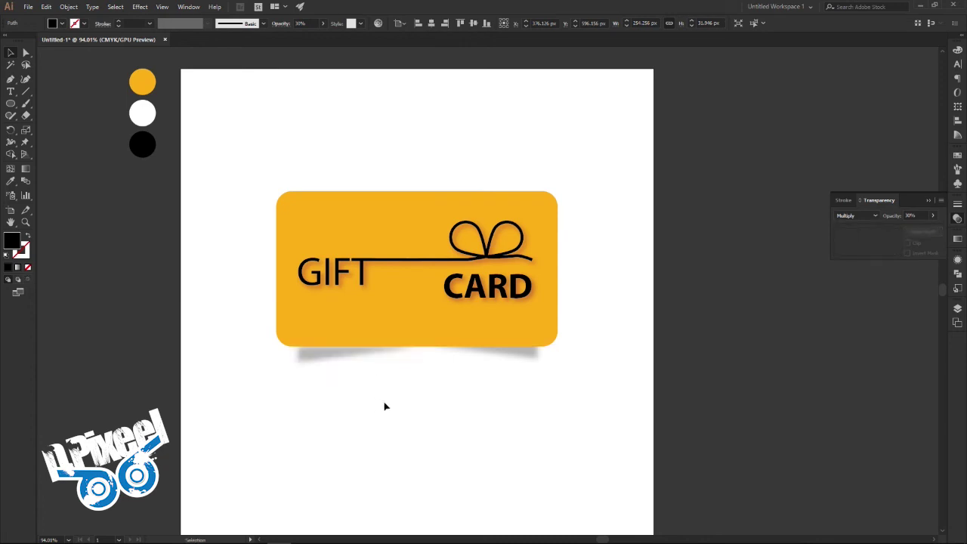
{"action": "key", "text": "ctrl+z"}
{"action": "left_click", "coordinate": [395, 408]}
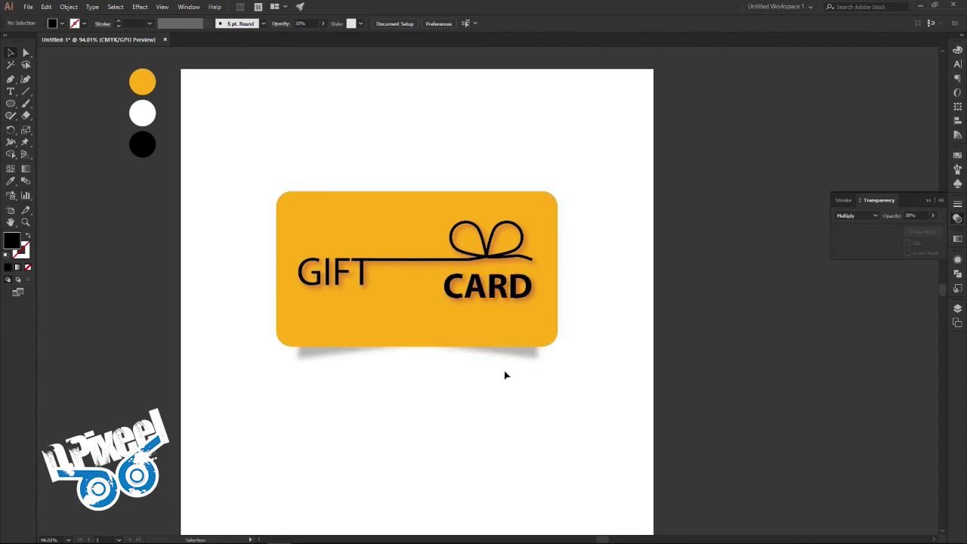
{"action": "left_click", "coordinate": [463, 333]}
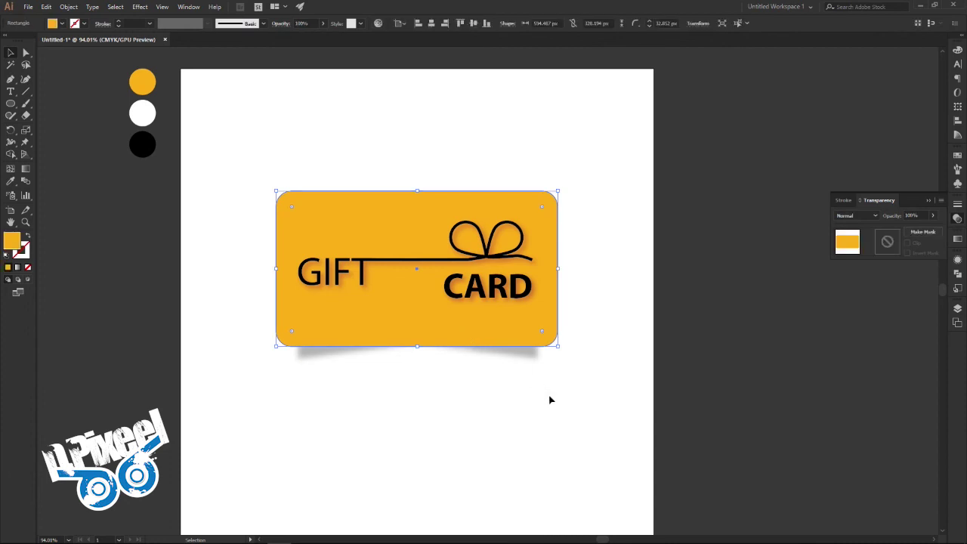
- Copy the yellow card and paste a duplicate directly in front of it
{"action": "left_click", "coordinate": [46, 7]}
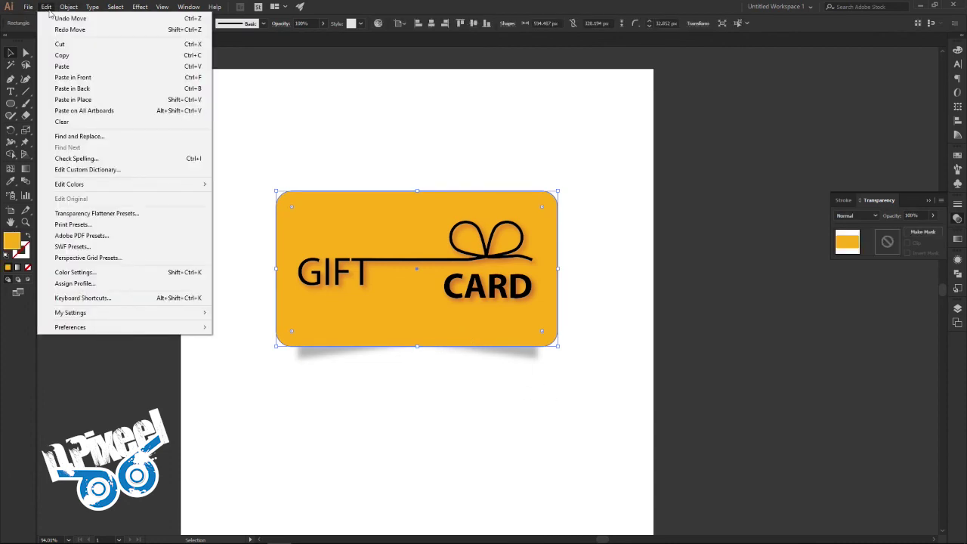
{"action": "left_click", "coordinate": [62, 55]}
{"action": "left_click", "coordinate": [45, 8]}
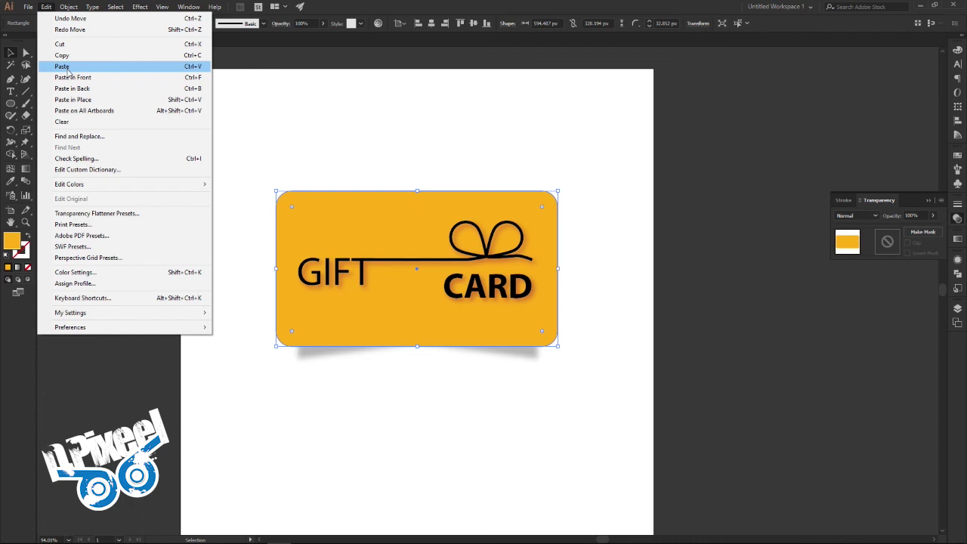
{"action": "left_click", "coordinate": [74, 77]}
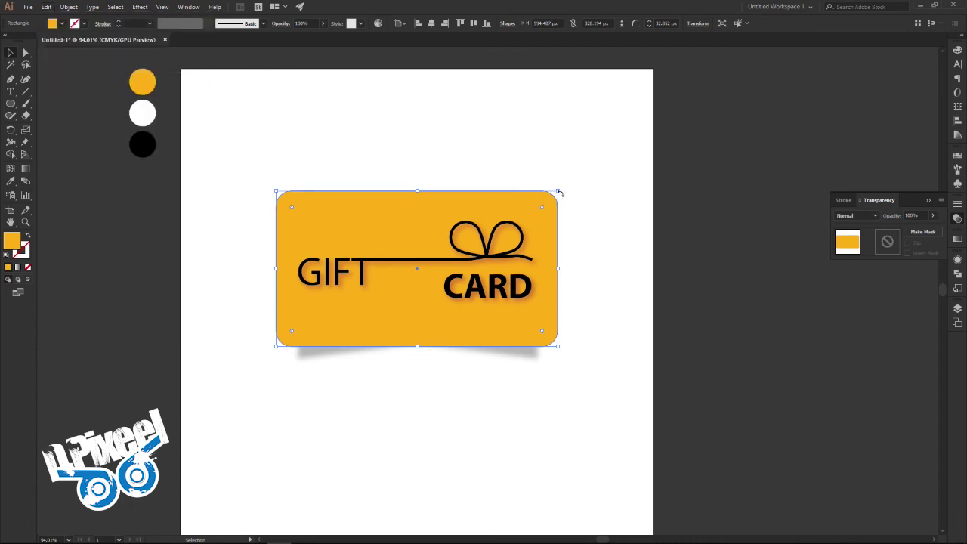
- Shrink the duplicate inward so it sits slightly inset from the card's edges
{"action": "left_click_drag", "start_coordinate": [557, 192], "coordinate": [547, 197]}
{"action": "left_click_drag", "start_coordinate": [417, 342], "coordinate": [418, 337]}
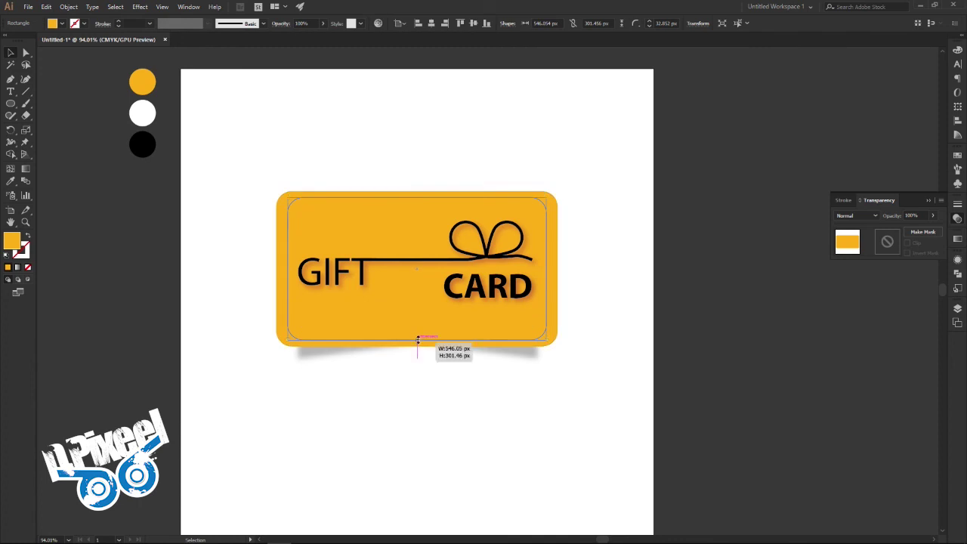
{"action": "left_click_drag", "start_coordinate": [417, 198], "coordinate": [417, 201]}
{"action": "key", "text": "Up"}
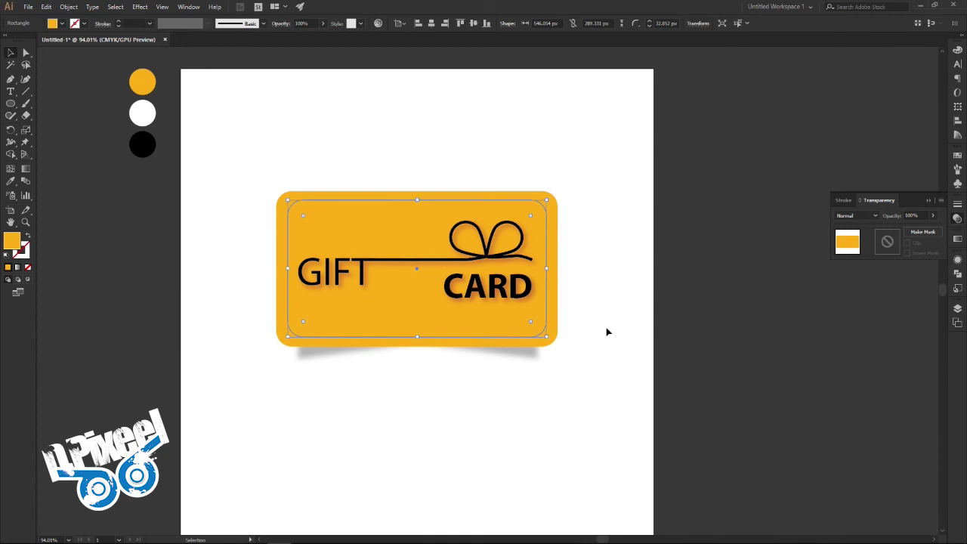
- Give the inset rectangle no fill and a 1 pt black stroke
{"action": "left_click", "coordinate": [28, 268]}
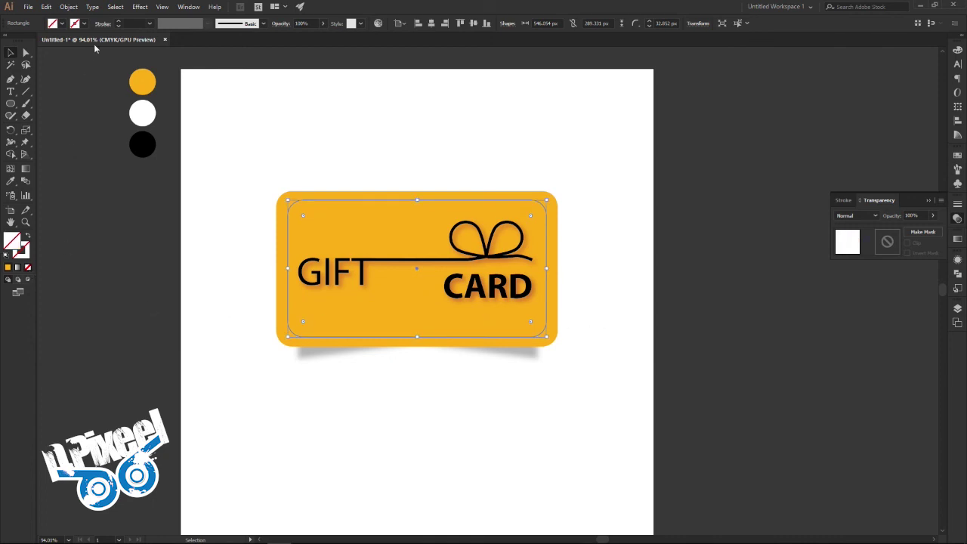
{"action": "left_click", "coordinate": [118, 23]}
{"action": "left_click", "coordinate": [118, 23]}
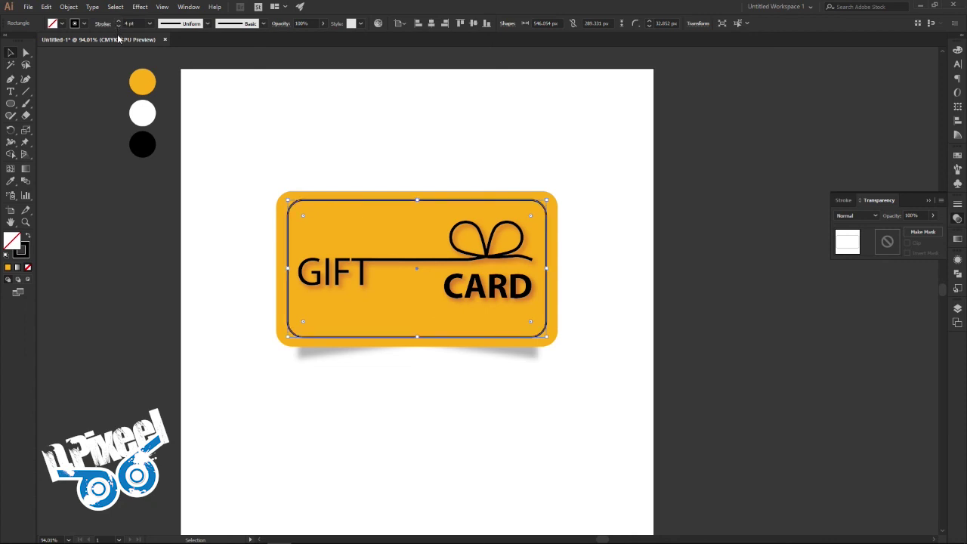
{"action": "left_click", "coordinate": [118, 28]}
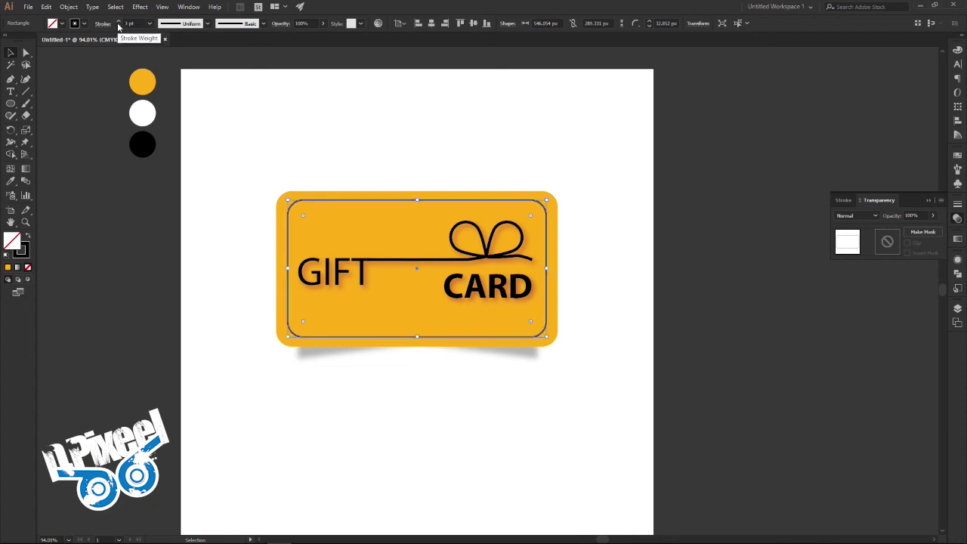
- Widen the outline slightly and centre it vertically on the card
{"action": "left_click_drag", "start_coordinate": [548, 268], "coordinate": [552, 268]}
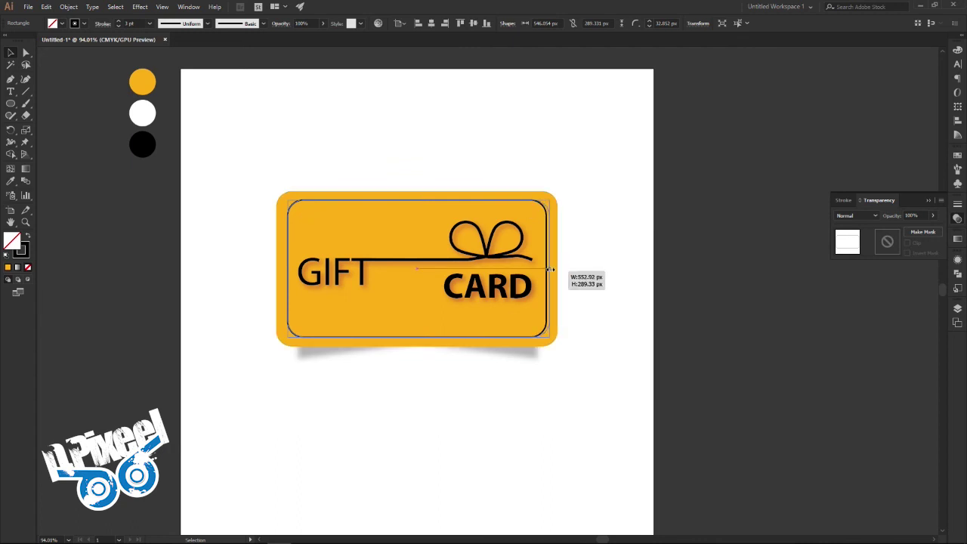
{"action": "left_click_drag", "start_coordinate": [287, 269], "coordinate": [284, 269]}
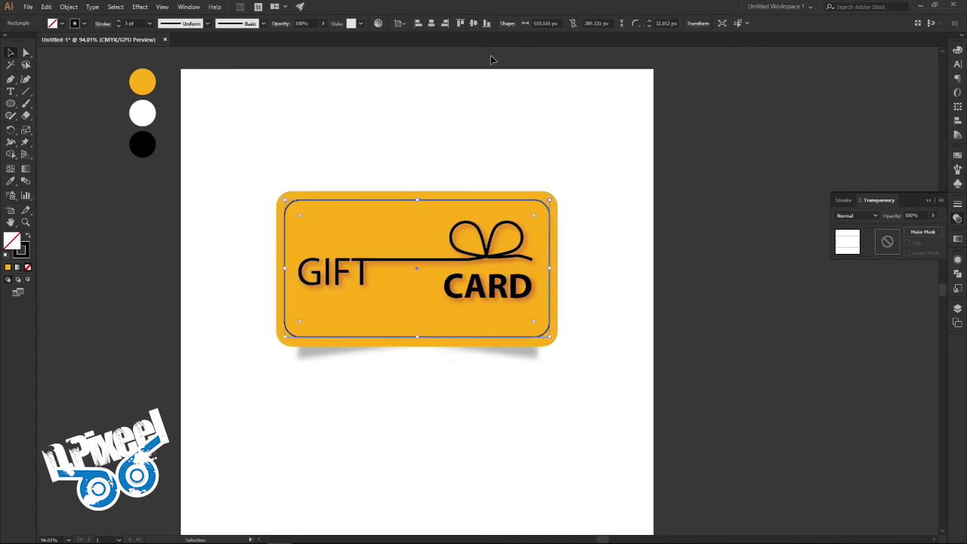
{"action": "left_click", "coordinate": [399, 24]}
{"action": "left_click", "coordinate": [408, 53]}
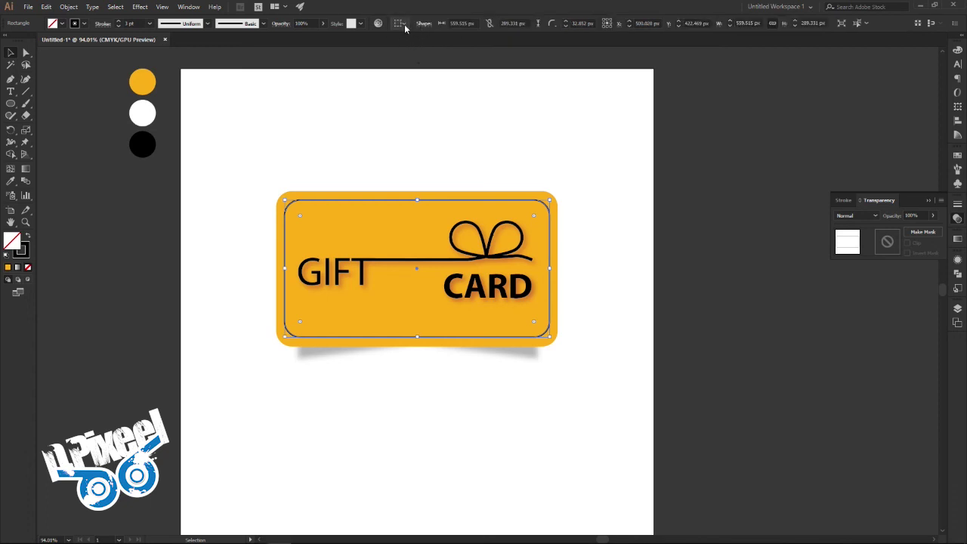
{"action": "left_click", "coordinate": [431, 254], "text": "shift"}
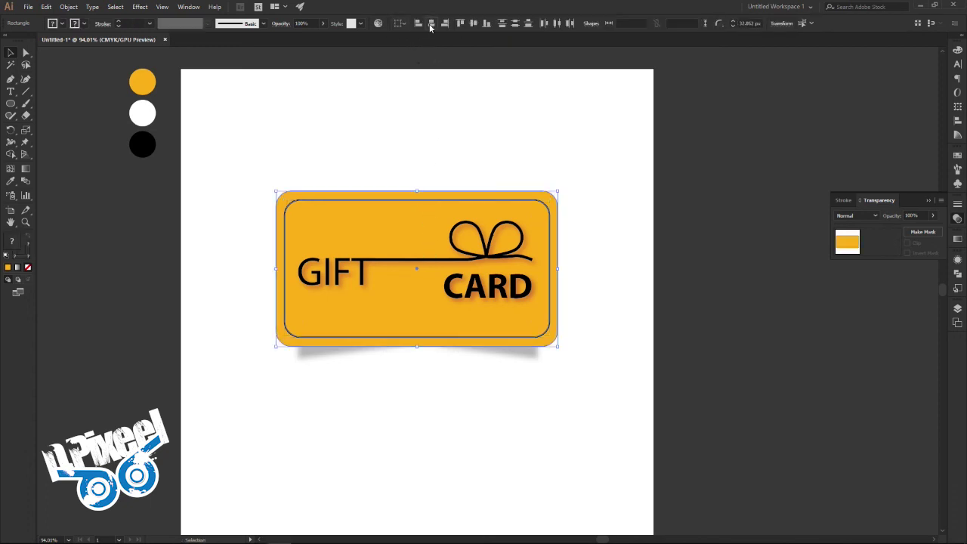
{"action": "left_click", "coordinate": [469, 24]}
{"action": "left_click", "coordinate": [636, 252]}
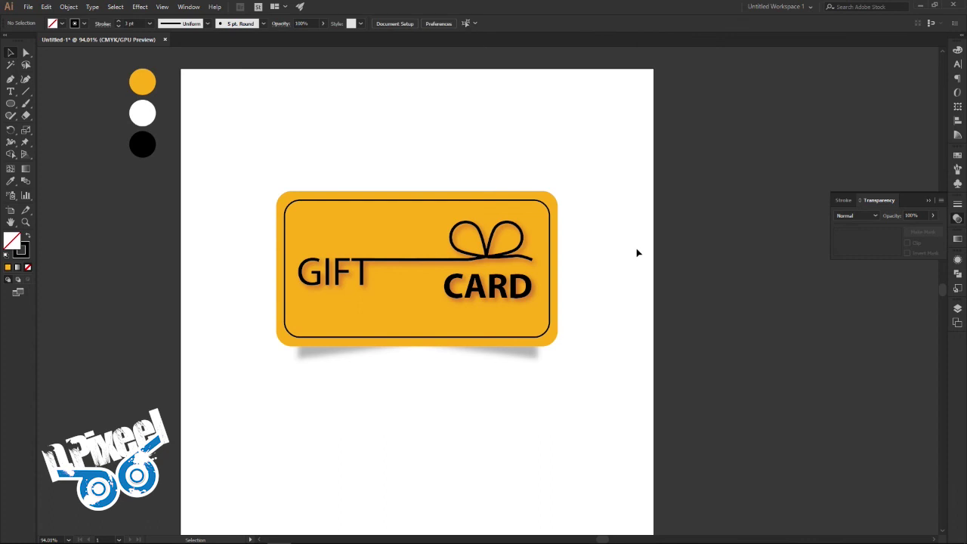
- Apply the 70% Multiply drop shadow to the inner outline
{"action": "left_click", "coordinate": [550, 285]}
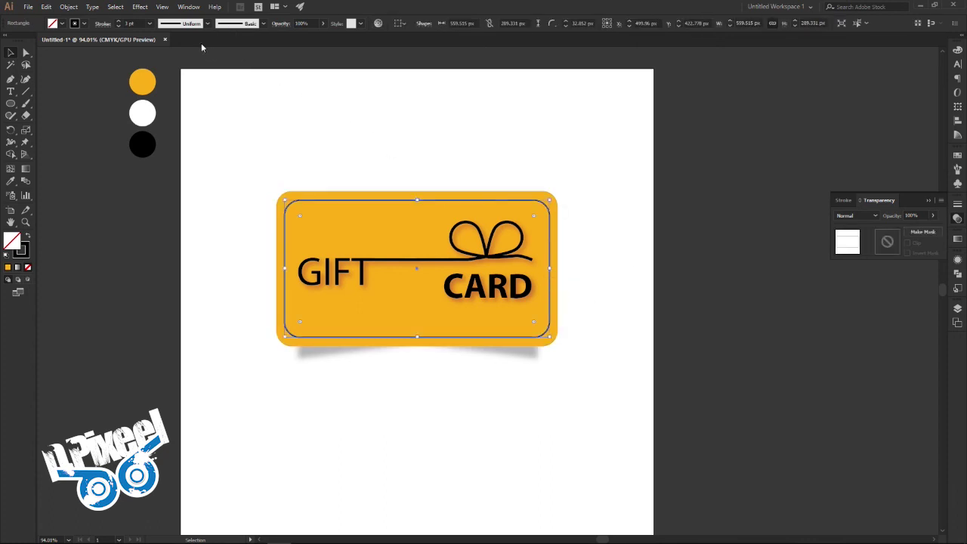
{"action": "left_click", "coordinate": [141, 8]}
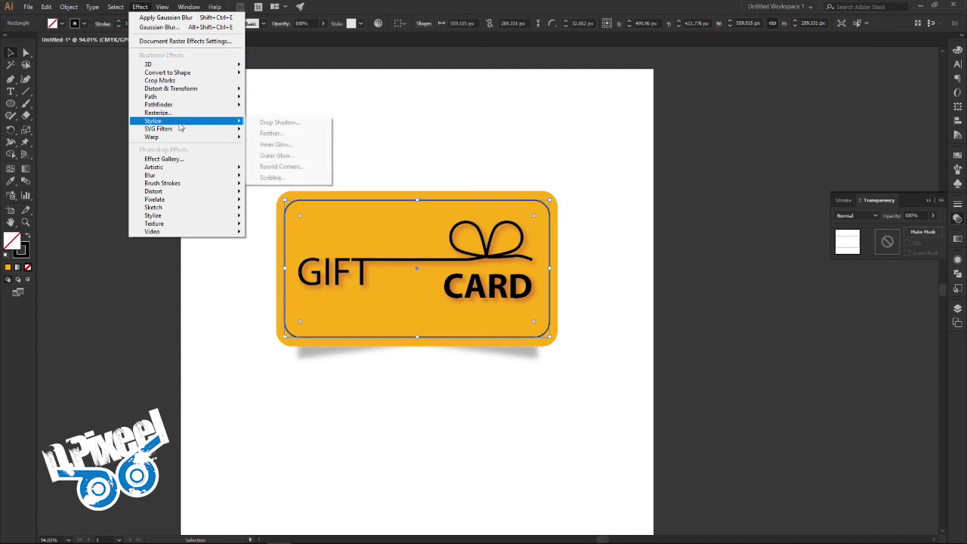
{"action": "left_click", "coordinate": [281, 124]}
{"action": "left_click", "coordinate": [660, 264]}
{"action": "left_click", "coordinate": [727, 266]}
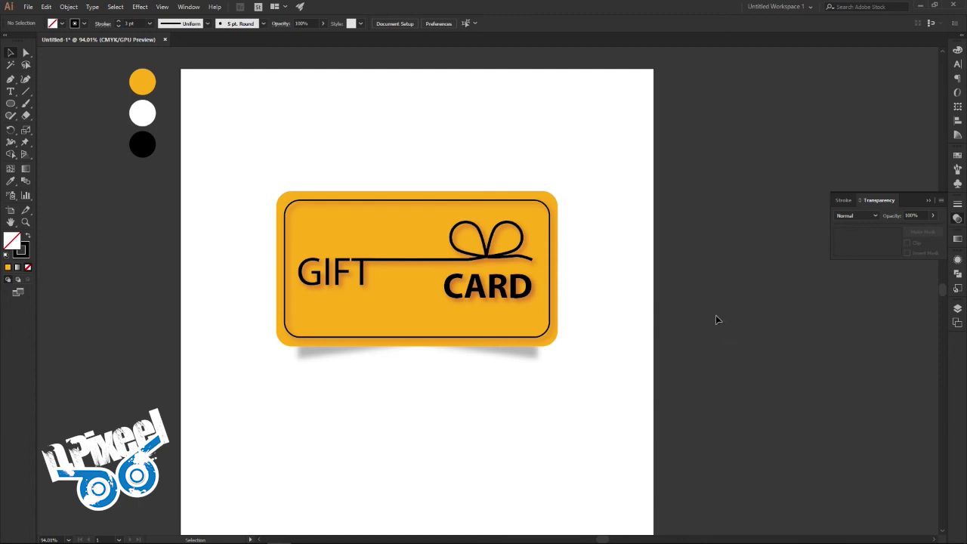
{"action": "key", "text": "z"}
{"action": "left_click_drag", "start_coordinate": [582, 309], "coordinate": [559, 320]}
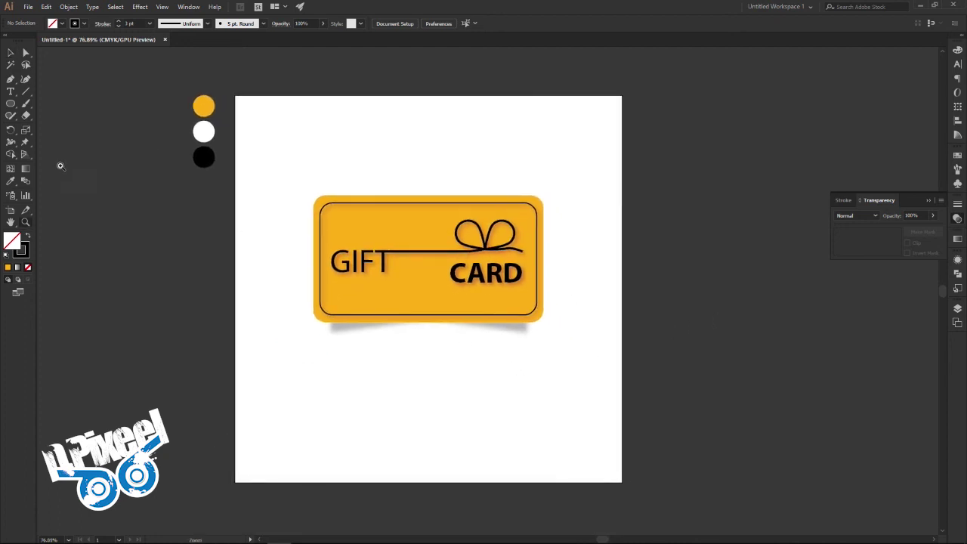
{"action": "left_click", "coordinate": [11, 52]}
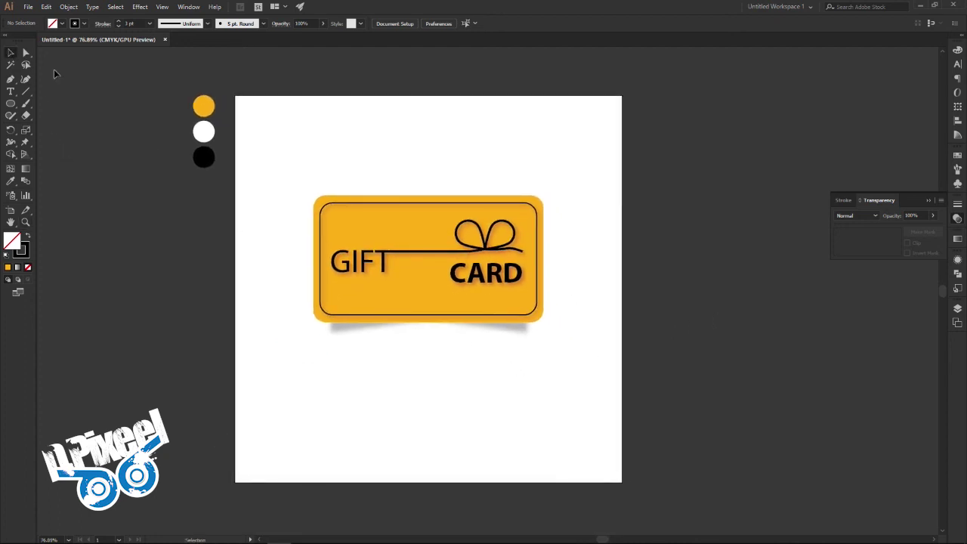
{"action": "left_click", "coordinate": [392, 205]}
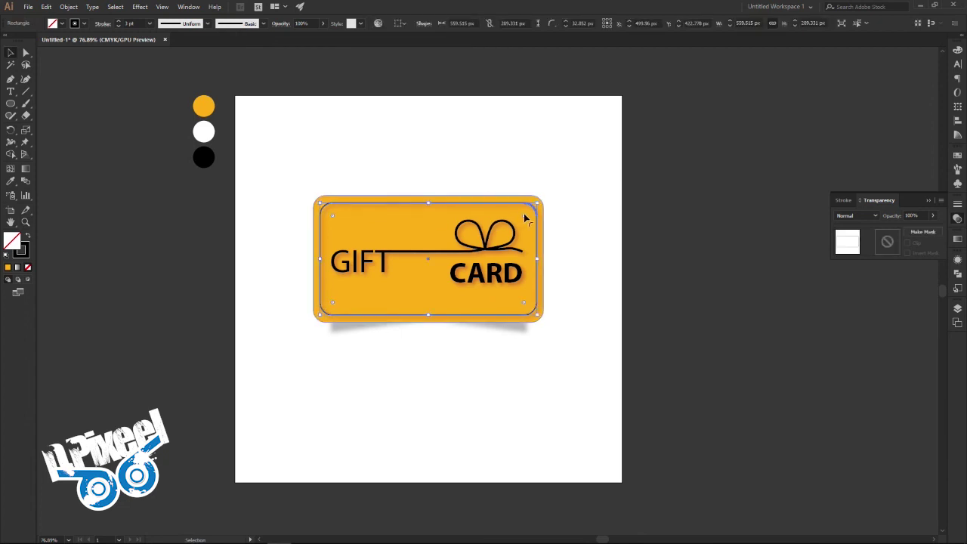
{"action": "left_click", "coordinate": [571, 221]}
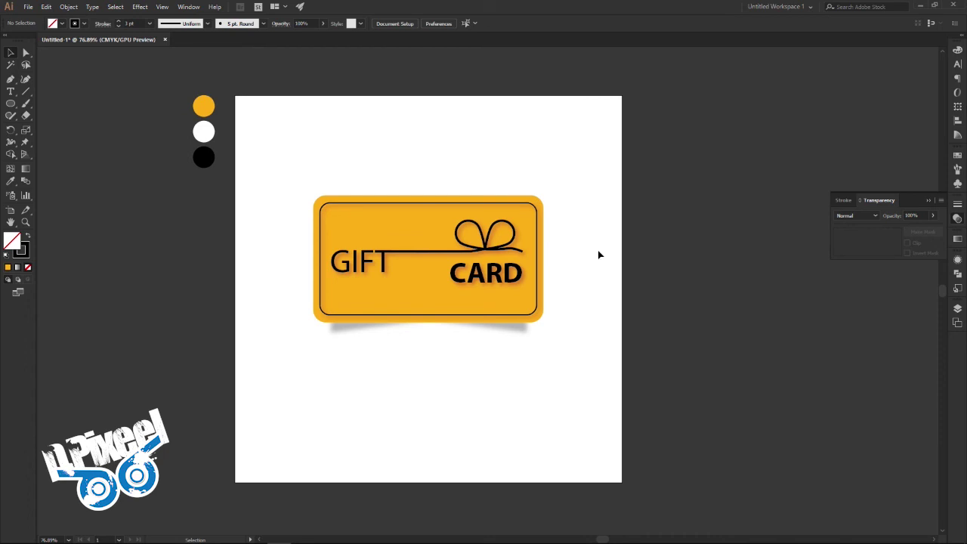
{"action": "left_click", "coordinate": [538, 217]}
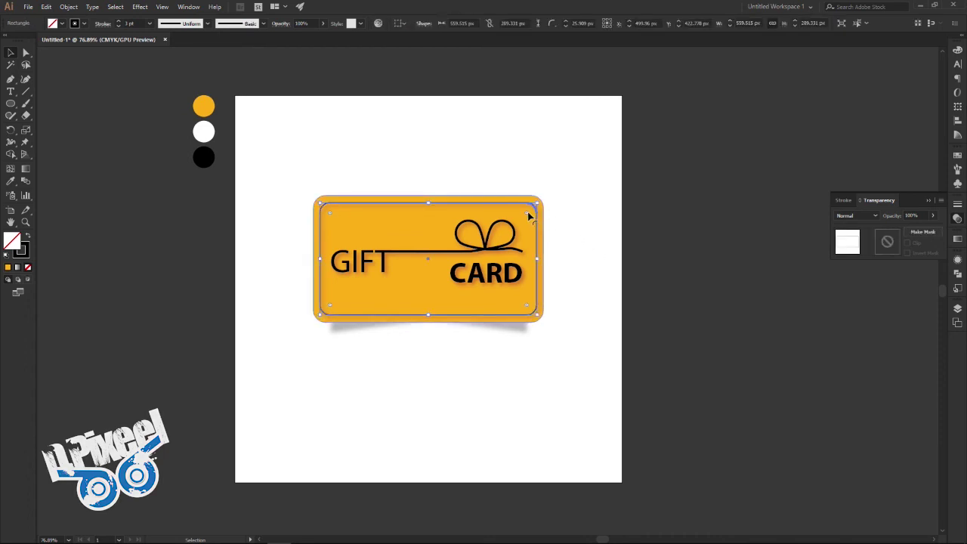
{"action": "left_click", "coordinate": [602, 242]}
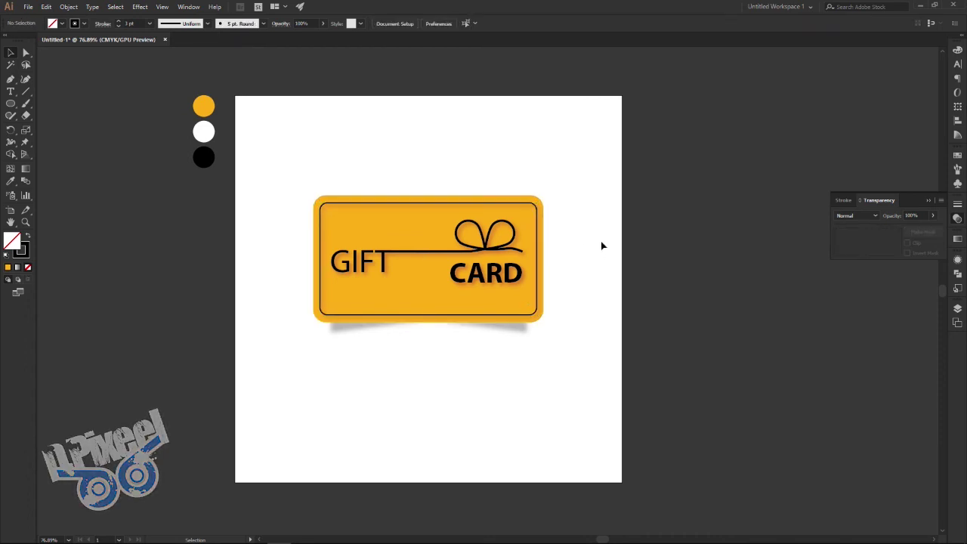
{"action": "mouse_move", "coordinate": [586, 175]}
{"action": "left_mouse_down"}
{"action": "mouse_move", "coordinate": [482, 309]}
{"action": "mouse_move", "coordinate": [307, 341]}
{"action": "left_mouse_up"}
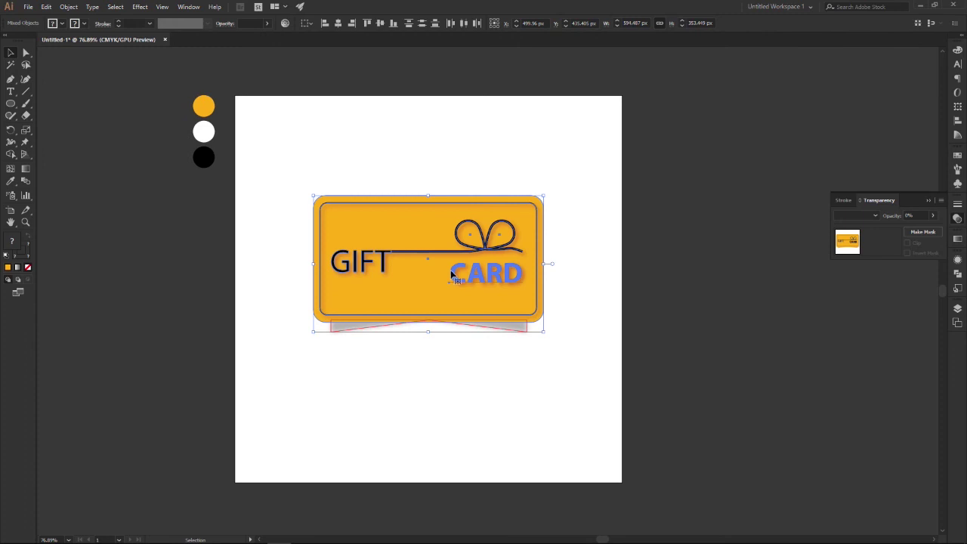
{"action": "left_click", "coordinate": [615, 287]}
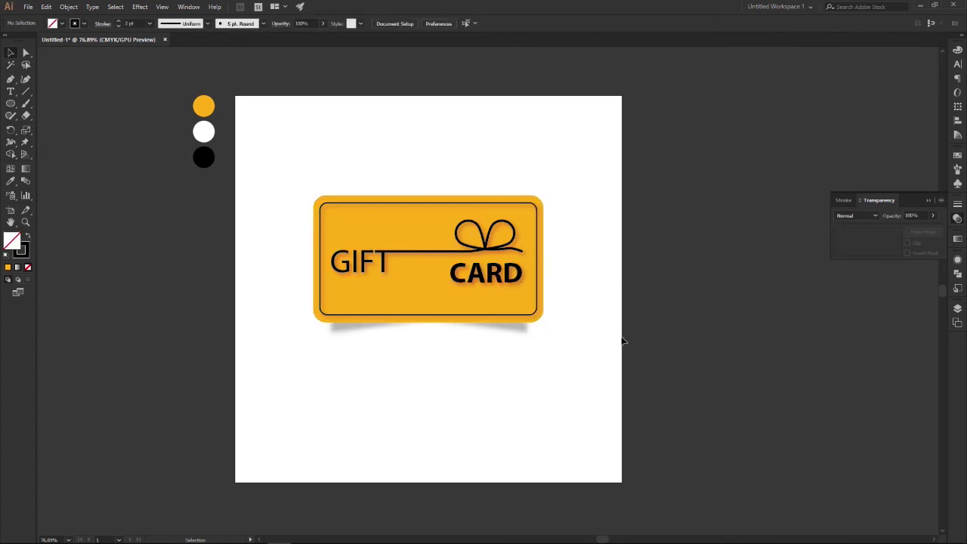